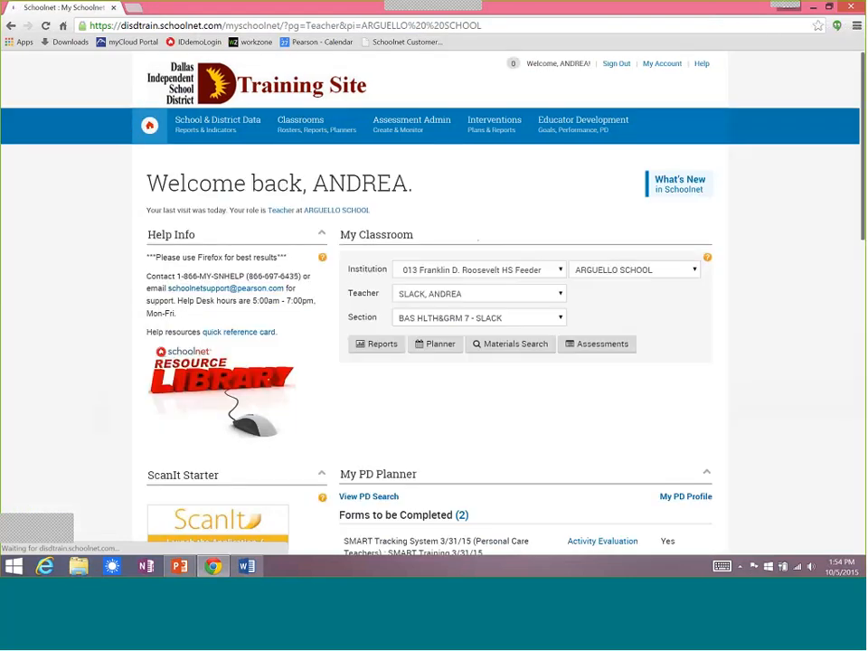
Start creating a new assessment item of the Multiple Choice type.
{"action": "mouse_move", "coordinate": [418, 129]}
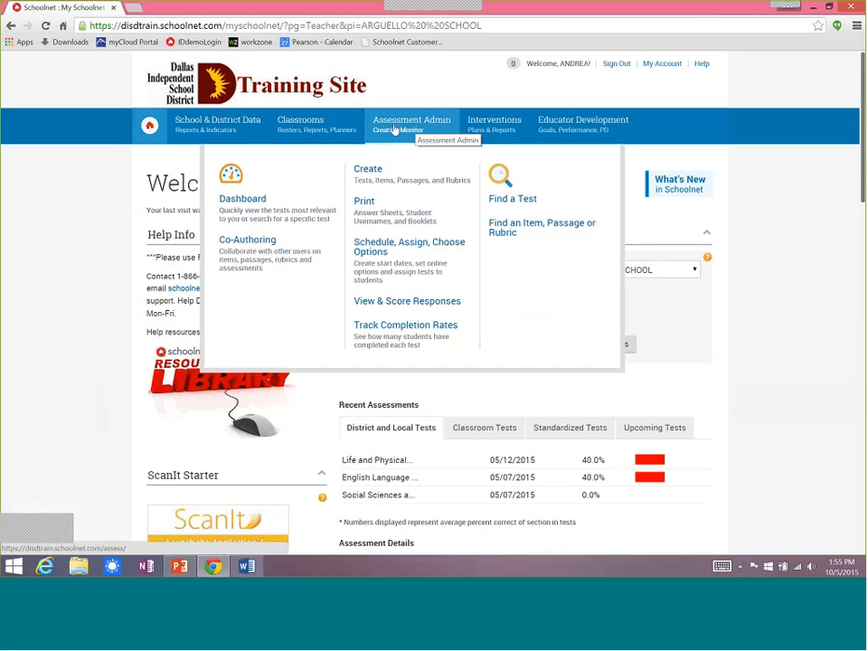
{"action": "left_click", "coordinate": [368, 171]}
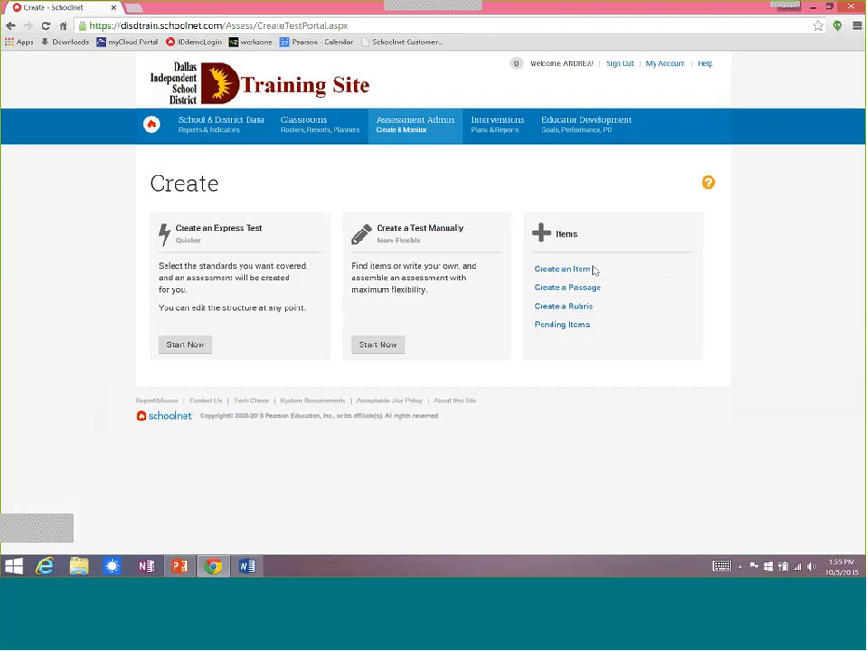
{"action": "left_click", "coordinate": [565, 274]}
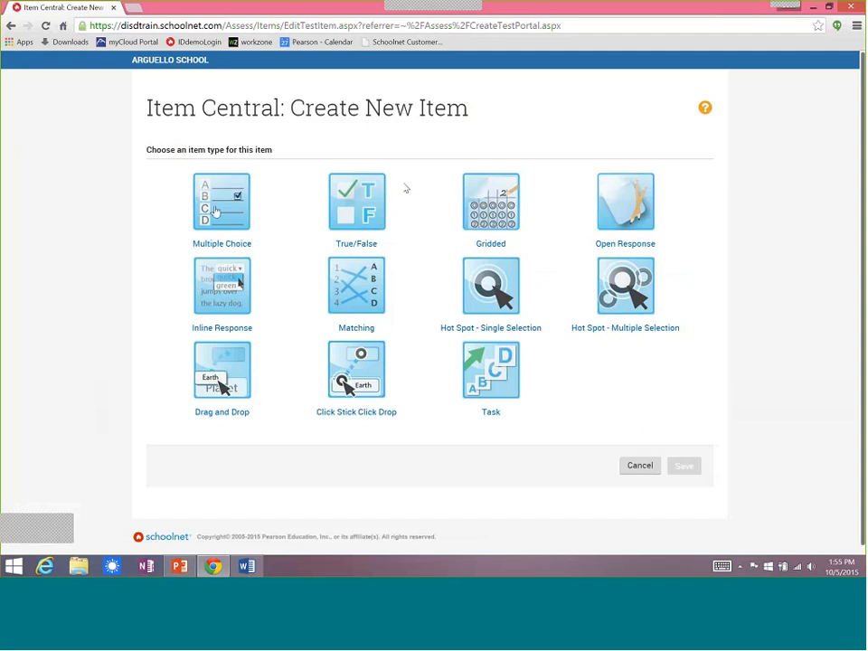
{"action": "left_click", "coordinate": [216, 211]}
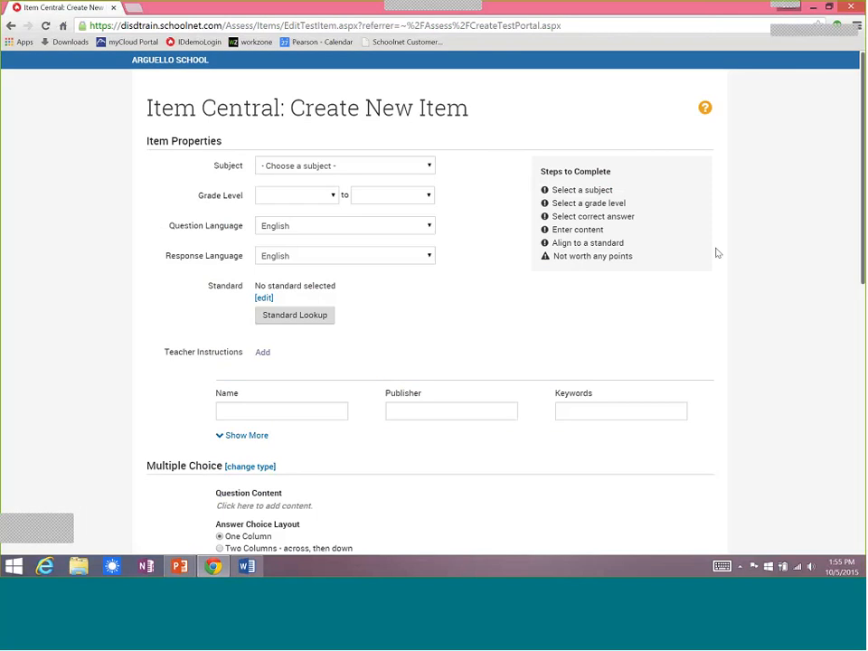
Set the item's subject to Mathematics and grade level to 07, keeping English as the response language.
{"action": "left_click", "coordinate": [315, 167]}
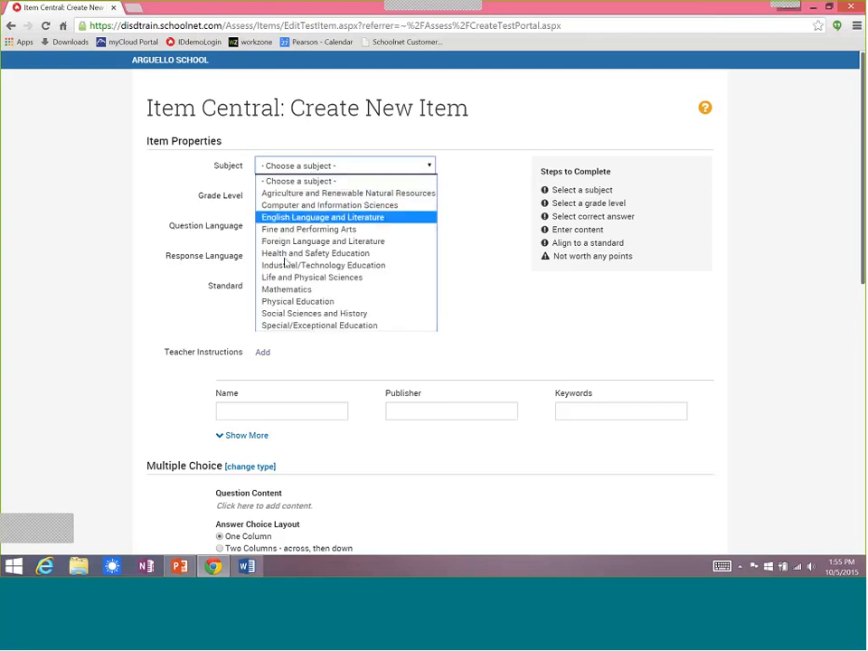
{"action": "left_click", "coordinate": [285, 290]}
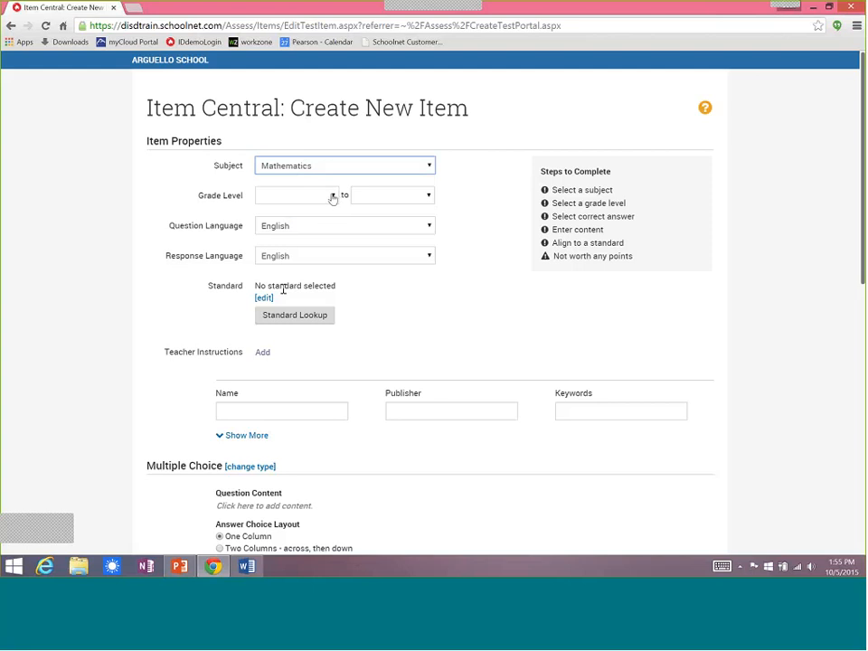
{"action": "left_click", "coordinate": [331, 196]}
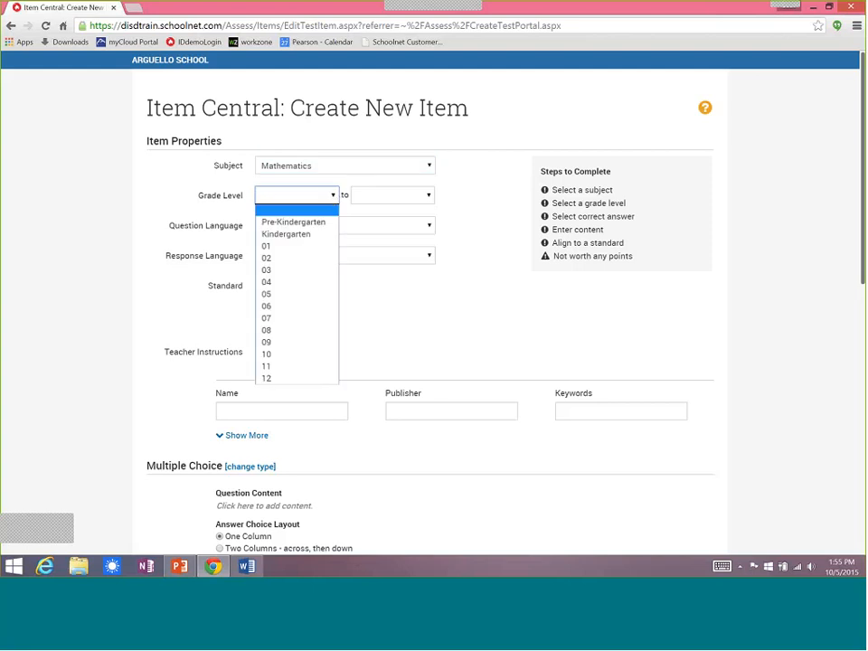
{"action": "left_click", "coordinate": [270, 318]}
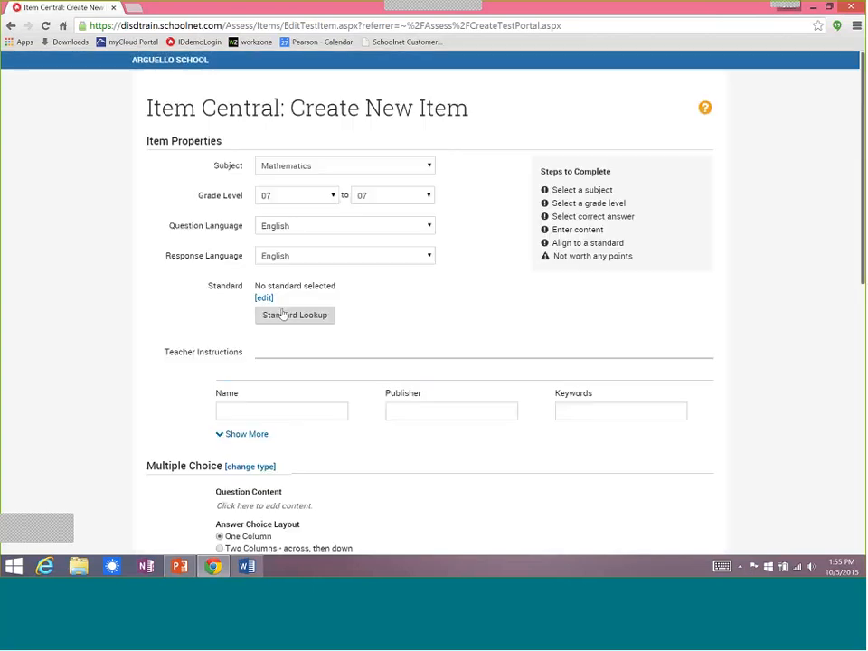
{"action": "left_click", "coordinate": [346, 262]}
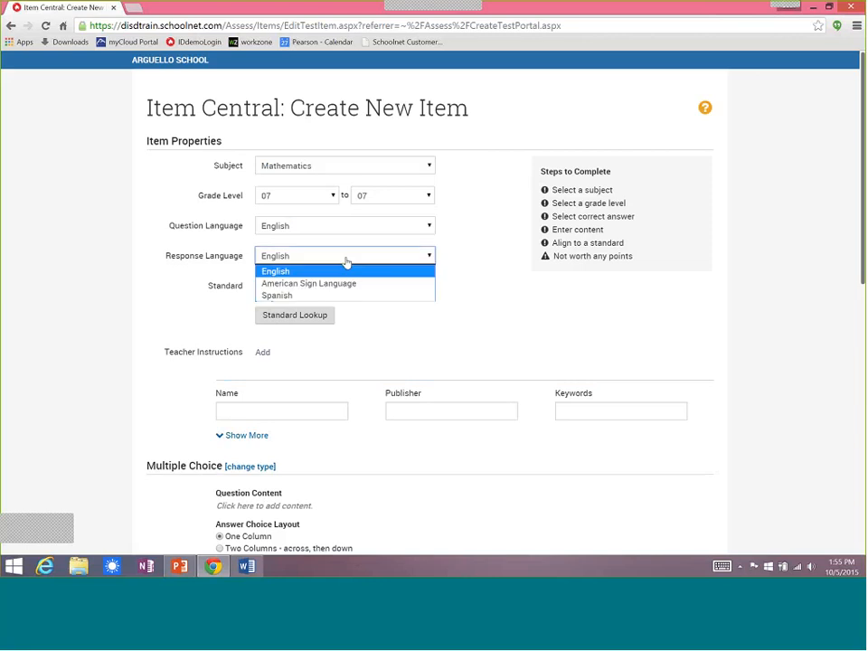
{"action": "left_click", "coordinate": [345, 262]}
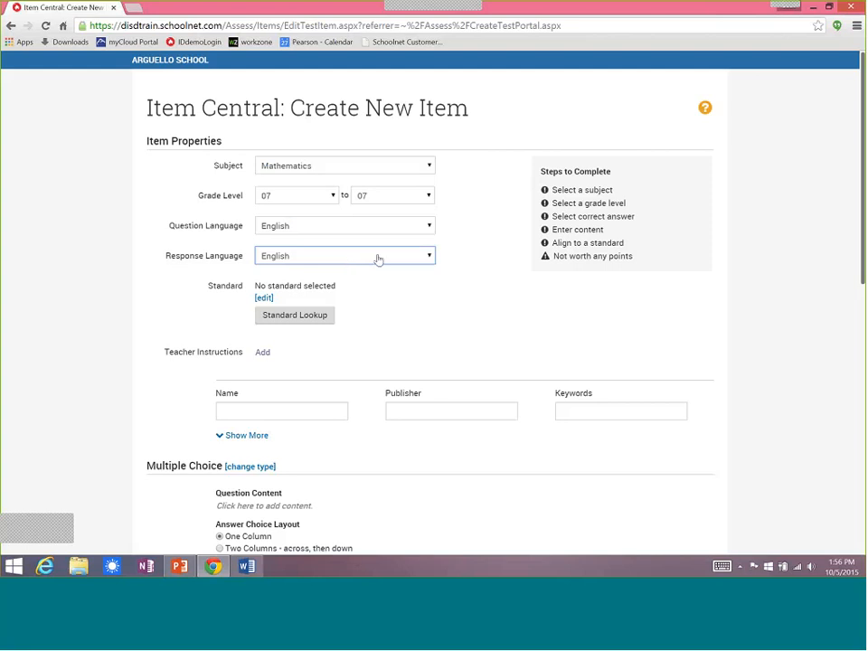
Look up standards for the item and choose the standard document *3 Mathematics 2010 (STAAR One Items: Gr. 3-12).
{"action": "left_click", "coordinate": [280, 321]}
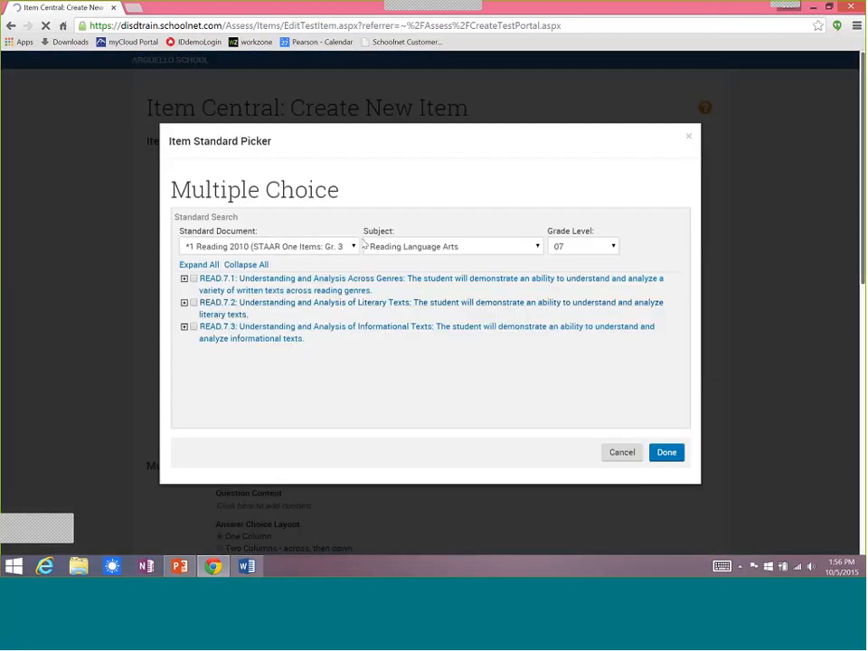
{"action": "left_click", "coordinate": [350, 248]}
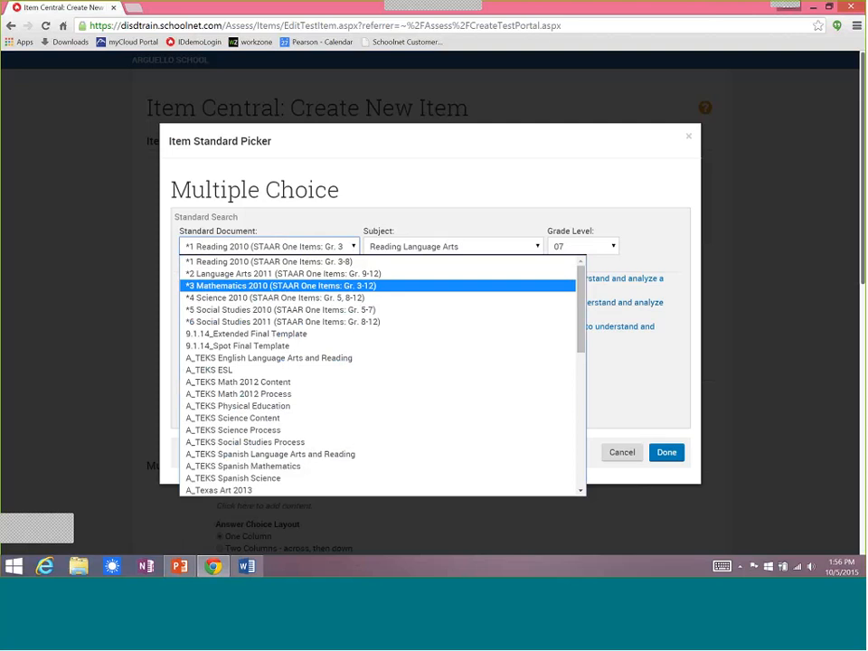
{"action": "scroll", "coordinate": [270, 378], "scroll_direction": "down", "scroll_amount": 10}
{"action": "scroll", "coordinate": [269, 378], "scroll_direction": "down", "scroll_amount": 1}
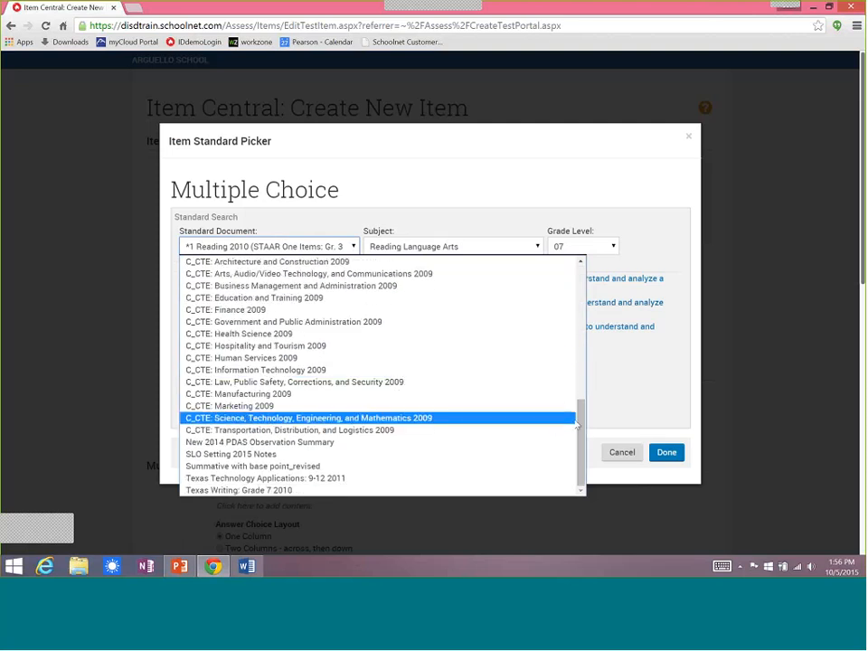
{"action": "left_click_drag", "start_coordinate": [579, 426], "coordinate": [577, 279]}
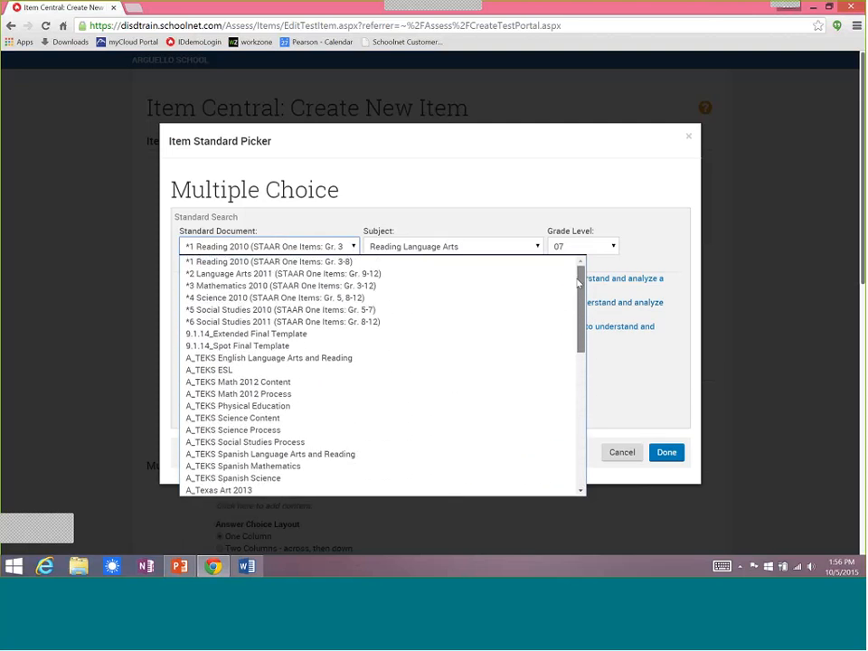
{"action": "left_click", "coordinate": [377, 287]}
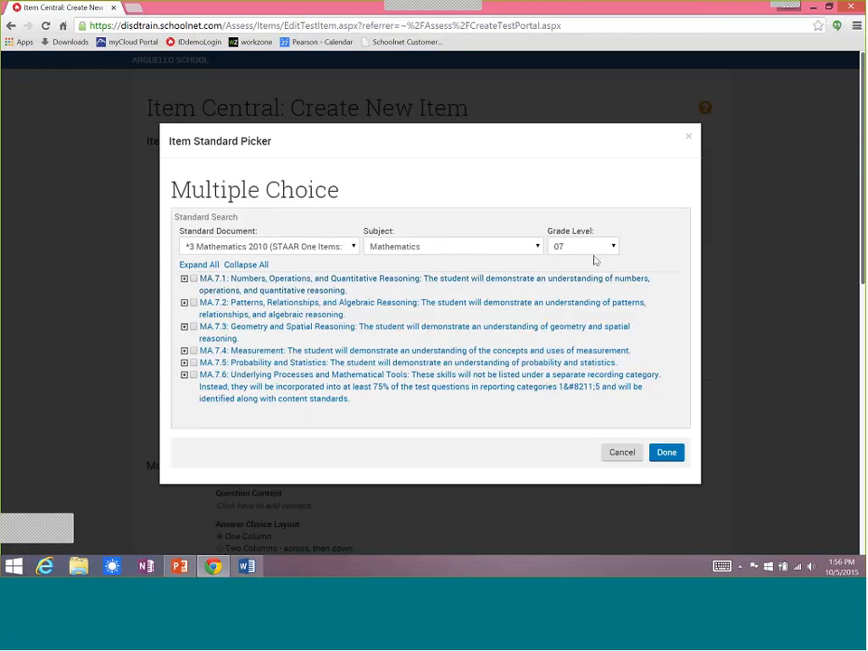
Align the item to standard MA.7.2.7.3.A on application problems involving percent, under MA.7.2 Patterns, Relationships, and Algebraic Reasoning.
{"action": "left_click", "coordinate": [185, 303]}
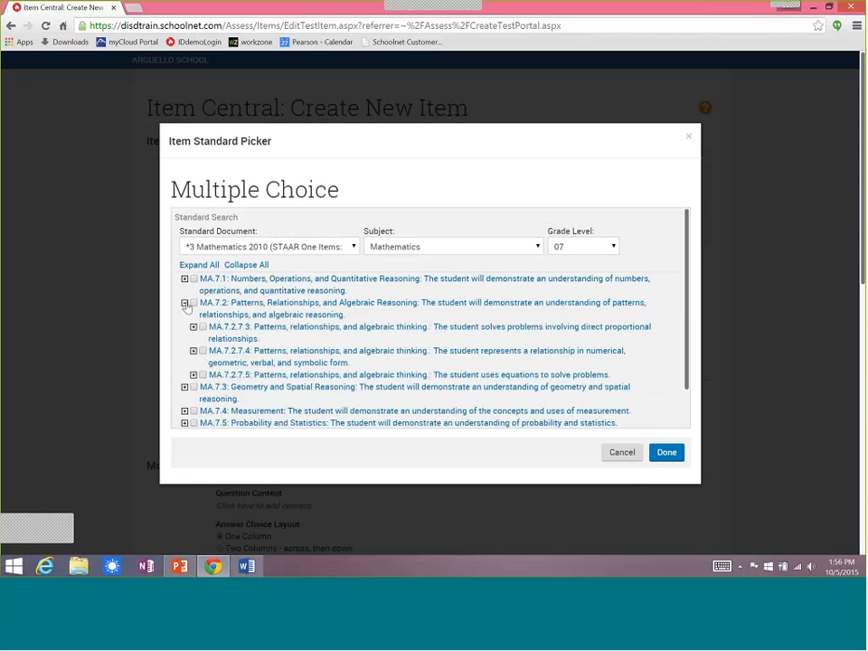
{"action": "left_click", "coordinate": [193, 328]}
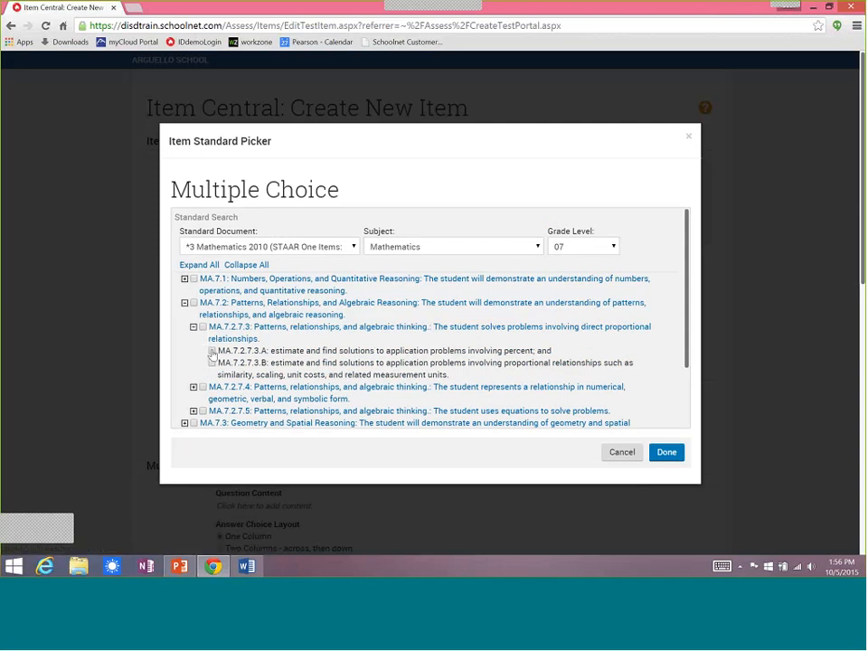
{"action": "left_click", "coordinate": [666, 452]}
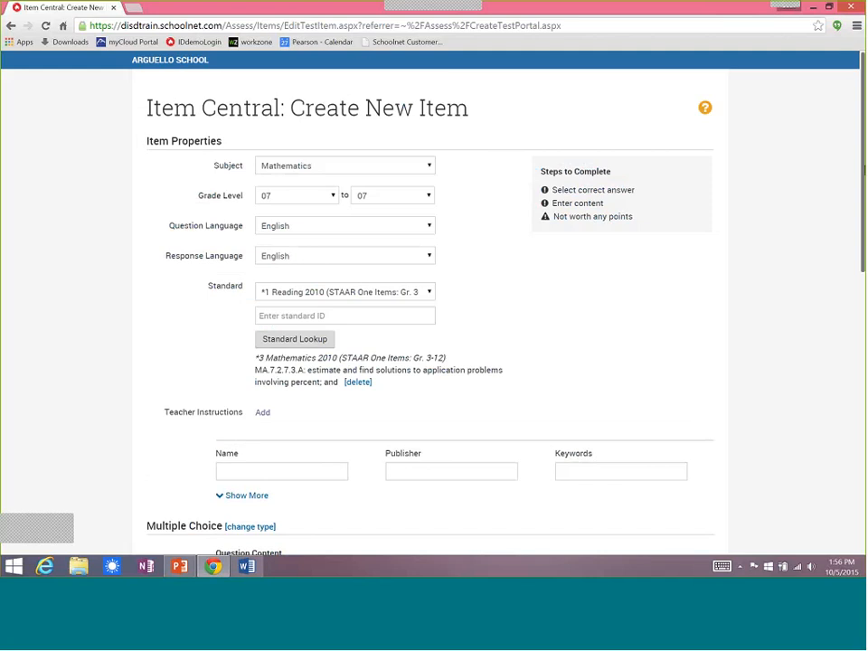
Examine the additional item properties, including the Webb and Bloom's Taxonomy options, and collapse them again.
{"action": "scroll", "coordinate": [863, 192], "scroll_direction": "down", "scroll_amount": 1}
{"action": "scroll", "coordinate": [863, 193], "scroll_direction": "down", "scroll_amount": 4}
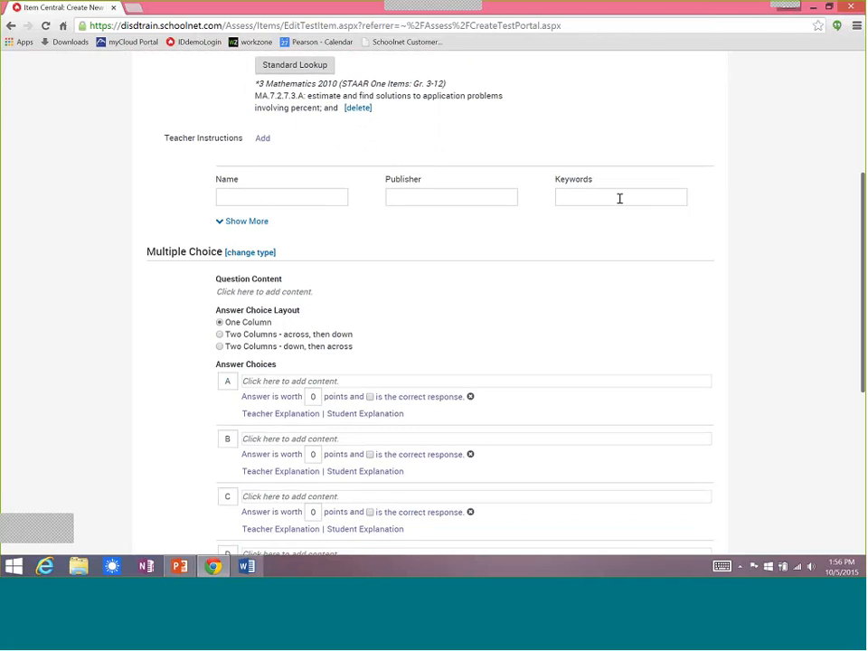
{"action": "left_click", "coordinate": [258, 222]}
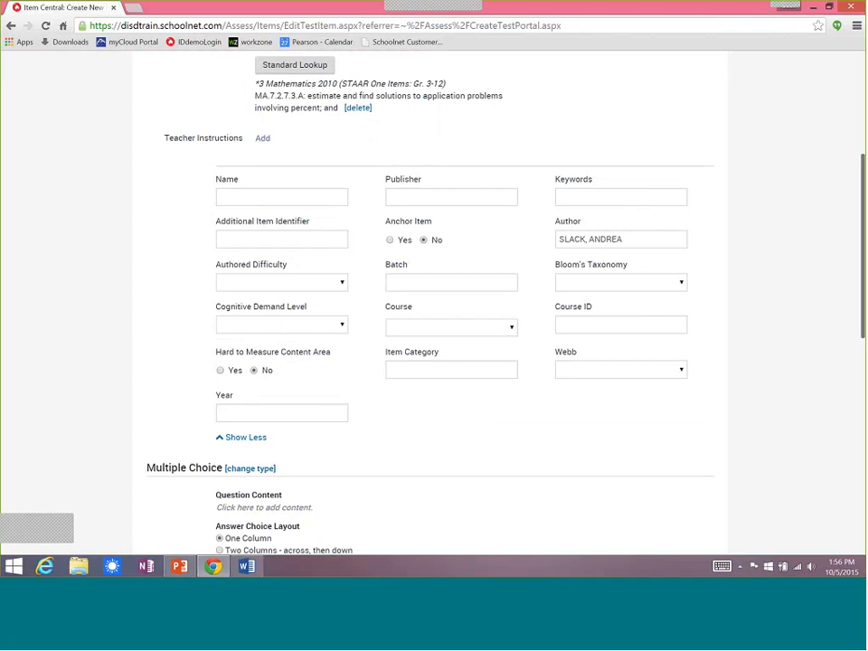
{"action": "left_click", "coordinate": [579, 371]}
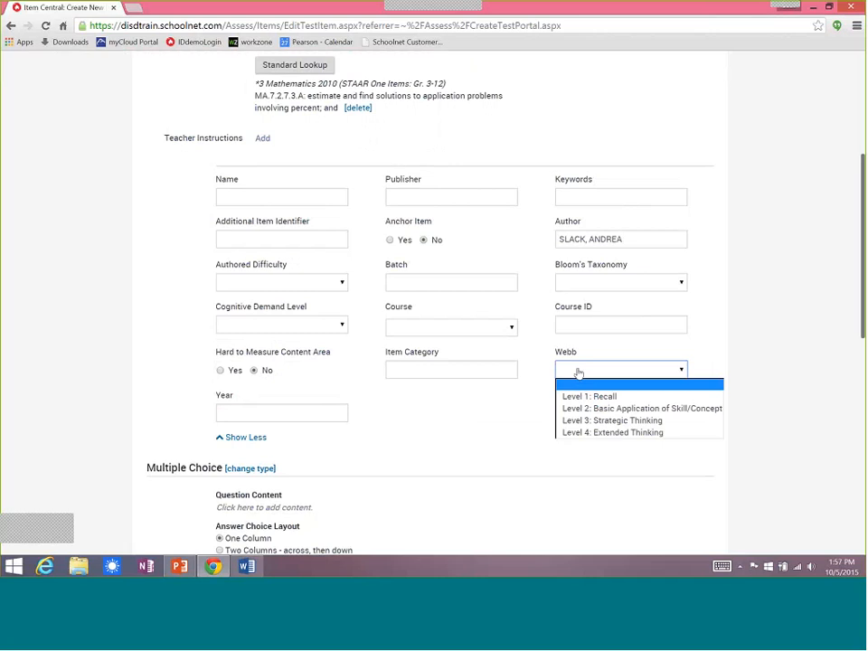
{"action": "left_click", "coordinate": [597, 289]}
{"action": "left_click", "coordinate": [601, 286]}
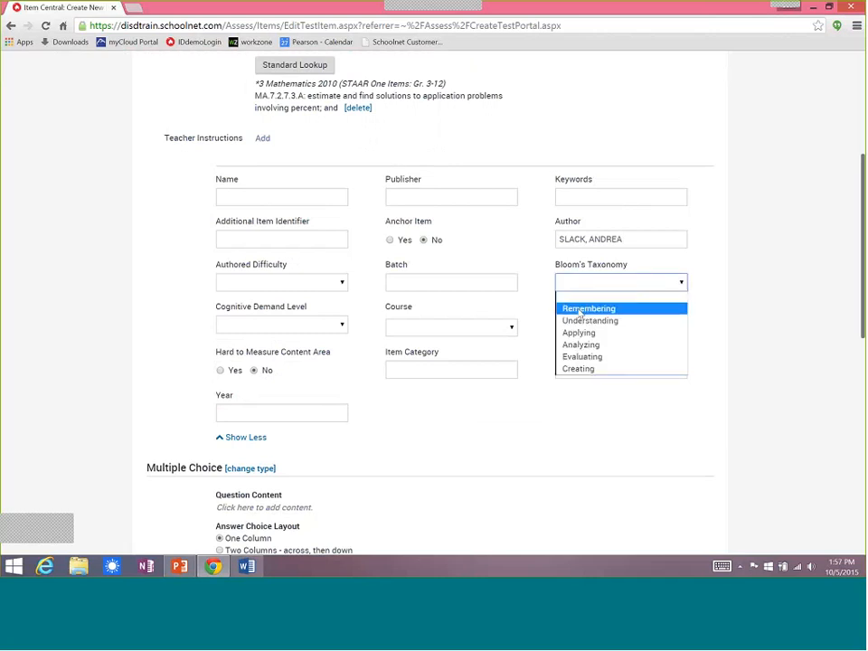
{"action": "left_click", "coordinate": [750, 282]}
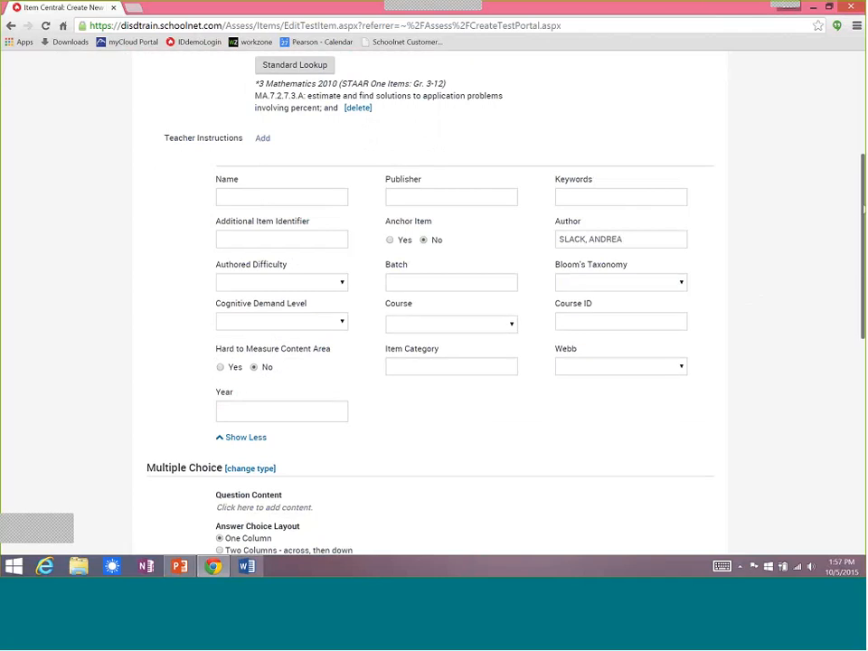
{"action": "scroll", "coordinate": [435, 308], "scroll_direction": "down", "scroll_amount": 1}
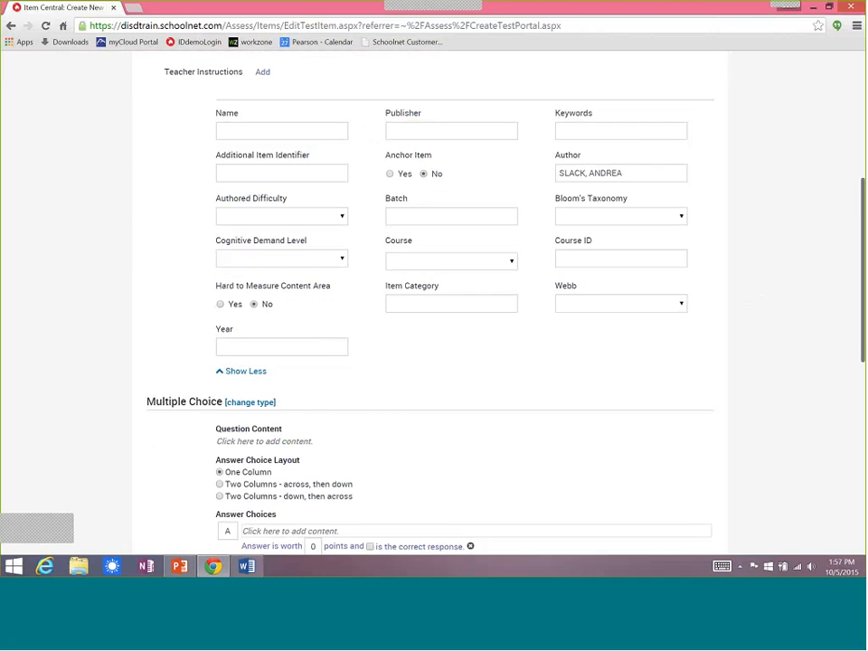
{"action": "left_click", "coordinate": [232, 373]}
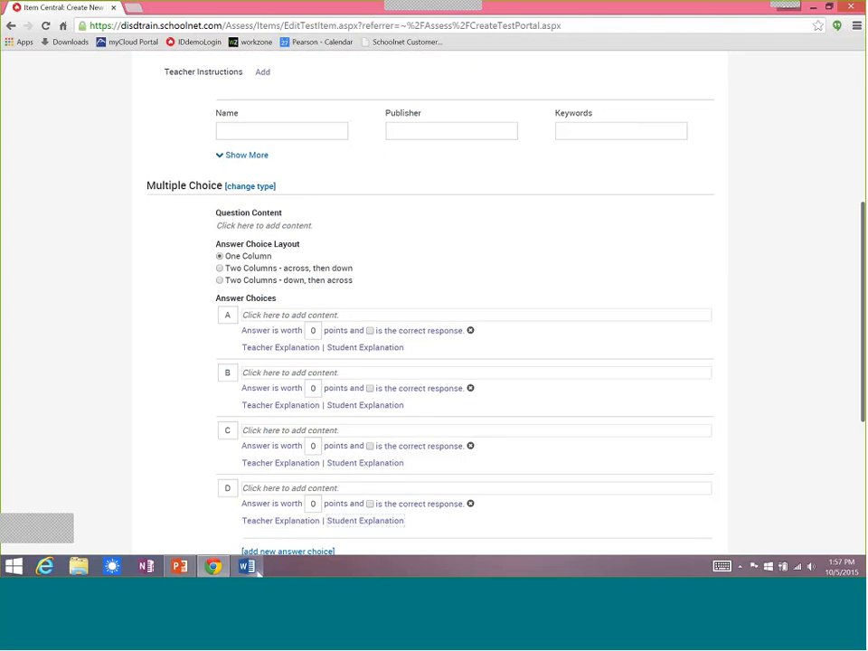
Switch to the Word script document and copy the lemonade question text, without the word "Question".
{"action": "mouse_move", "coordinate": [250, 568]}
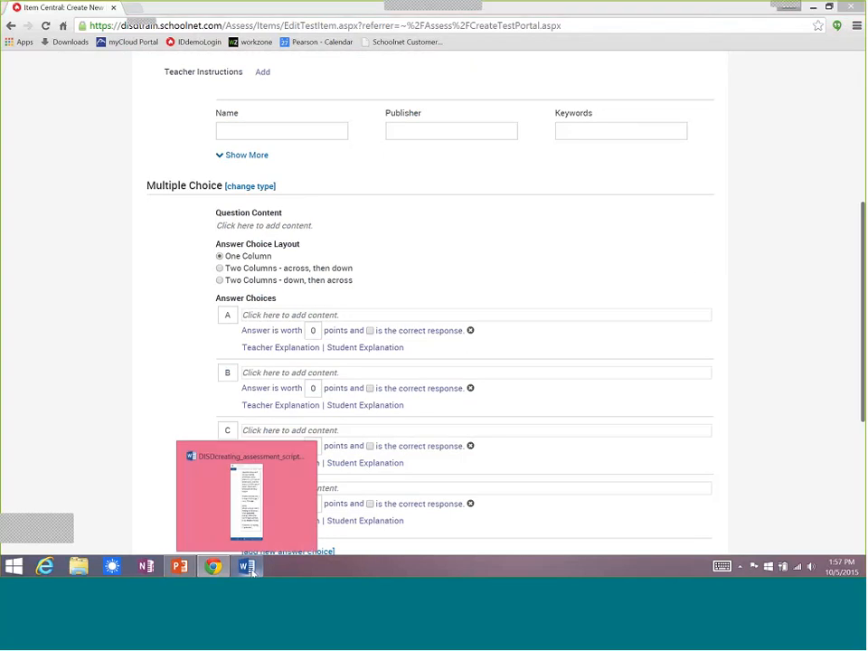
{"action": "left_click", "coordinate": [262, 507]}
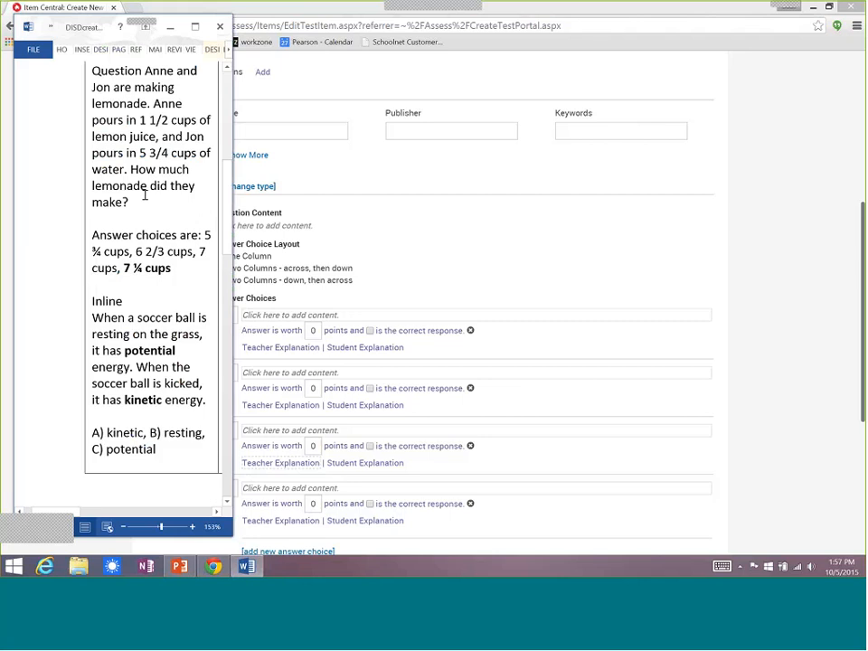
{"action": "left_click_drag", "start_coordinate": [143, 194], "coordinate": [149, 77]}
{"action": "key", "text": "ctrl+c"}
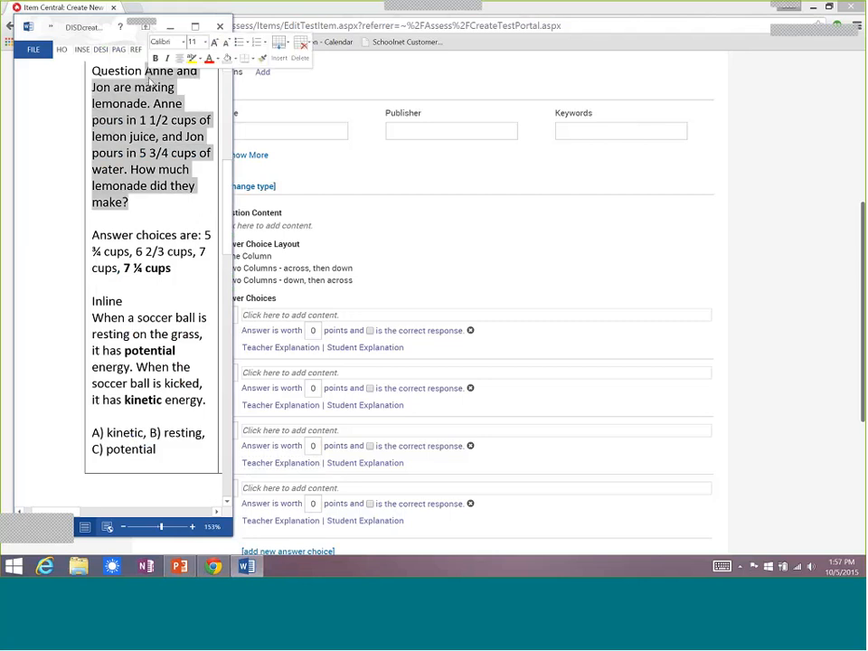
Back in the Schoolnet item, open the question content in an enlarged editor and paste the copied lemonade question.
{"action": "left_click", "coordinate": [547, 219]}
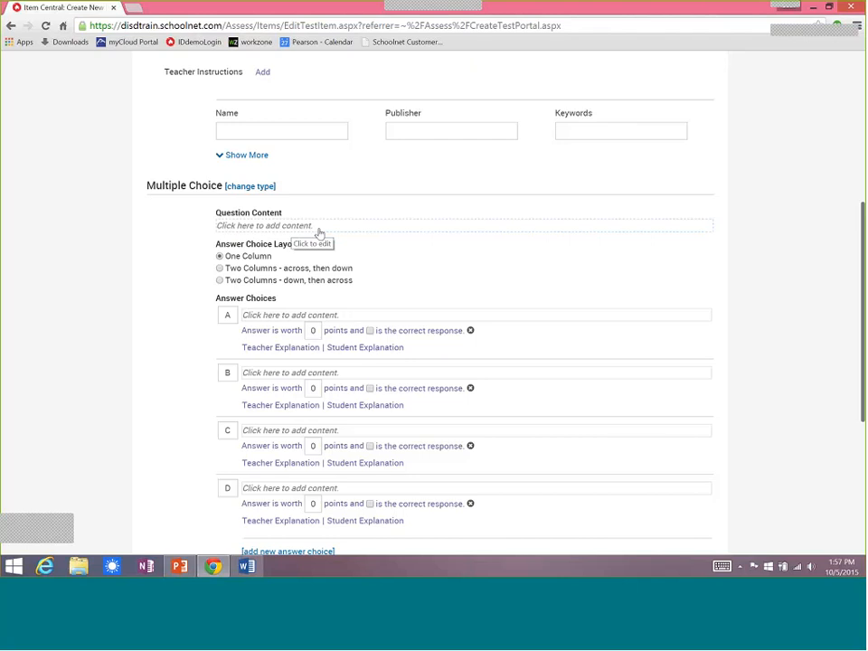
{"action": "left_click", "coordinate": [371, 228]}
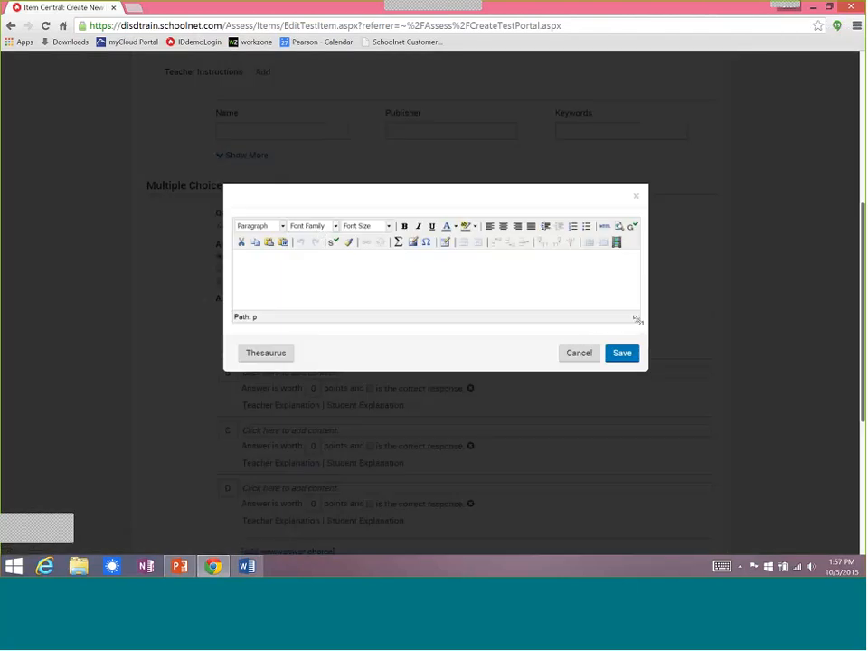
{"action": "left_click_drag", "start_coordinate": [638, 318], "coordinate": [685, 379]}
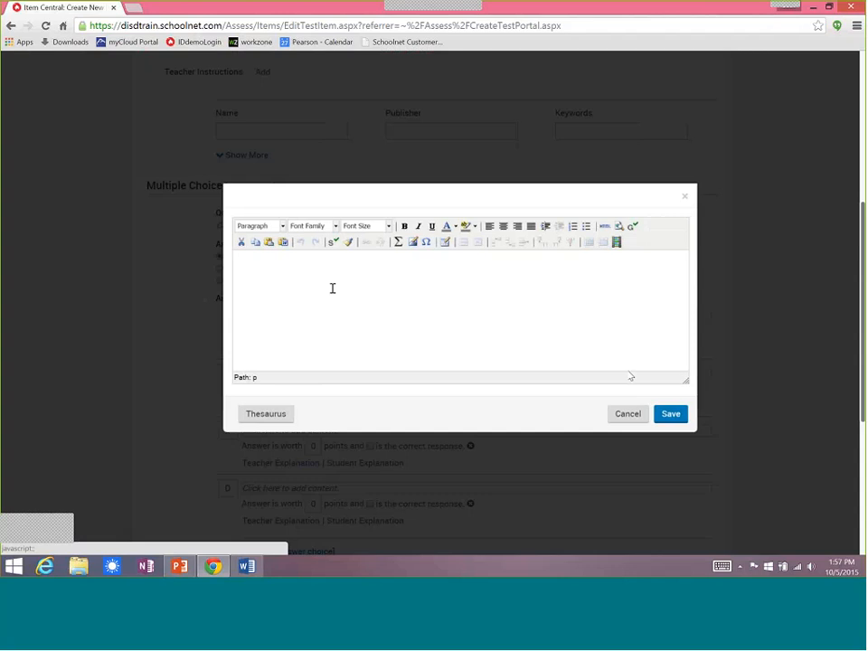
{"action": "key", "text": "ctrl+v"}
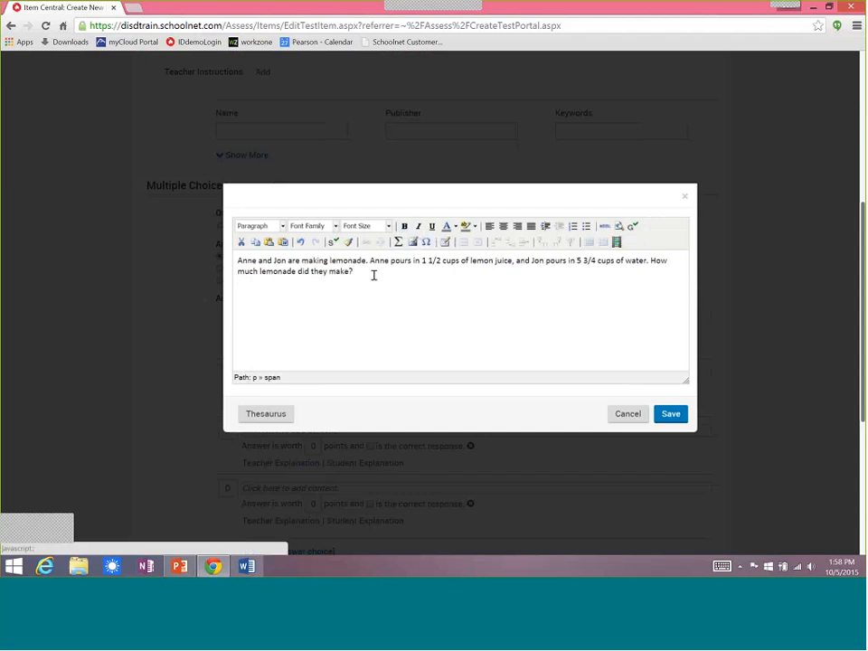
{"action": "key", "text": "Return"}
{"action": "left_click", "coordinate": [398, 245]}
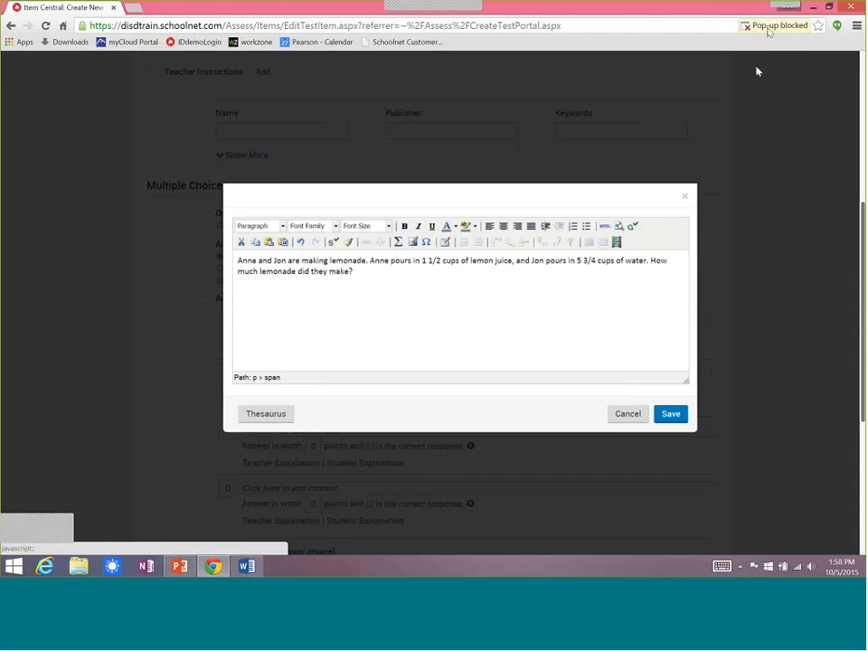
{"action": "left_click", "coordinate": [775, 25]}
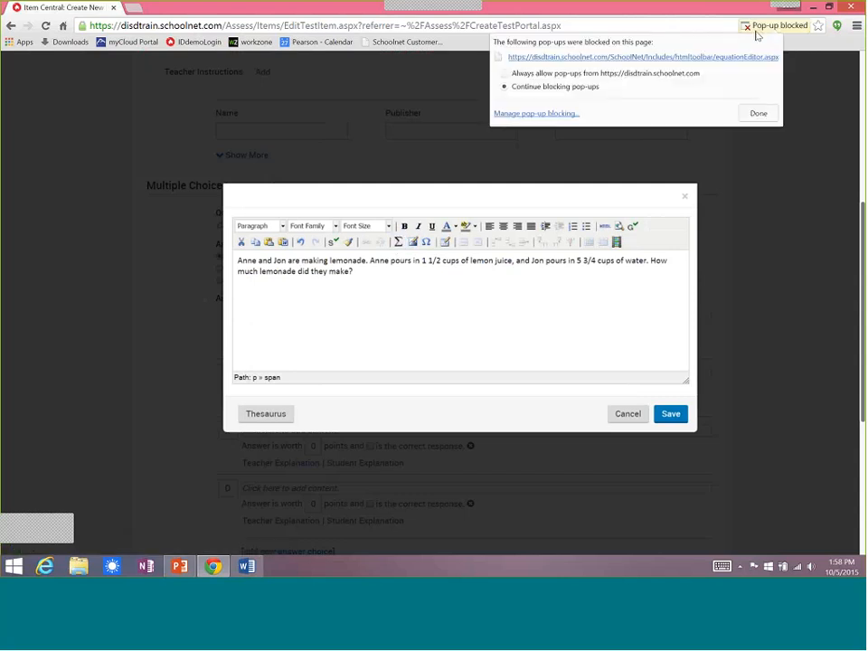
{"action": "left_click", "coordinate": [537, 75]}
{"action": "left_click", "coordinate": [757, 115]}
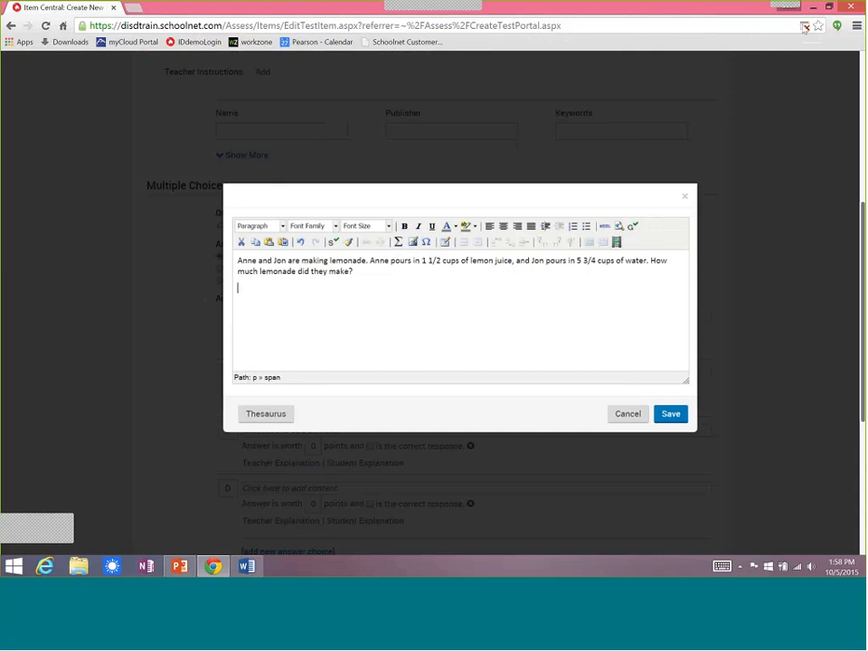
{"action": "left_click", "coordinate": [805, 27]}
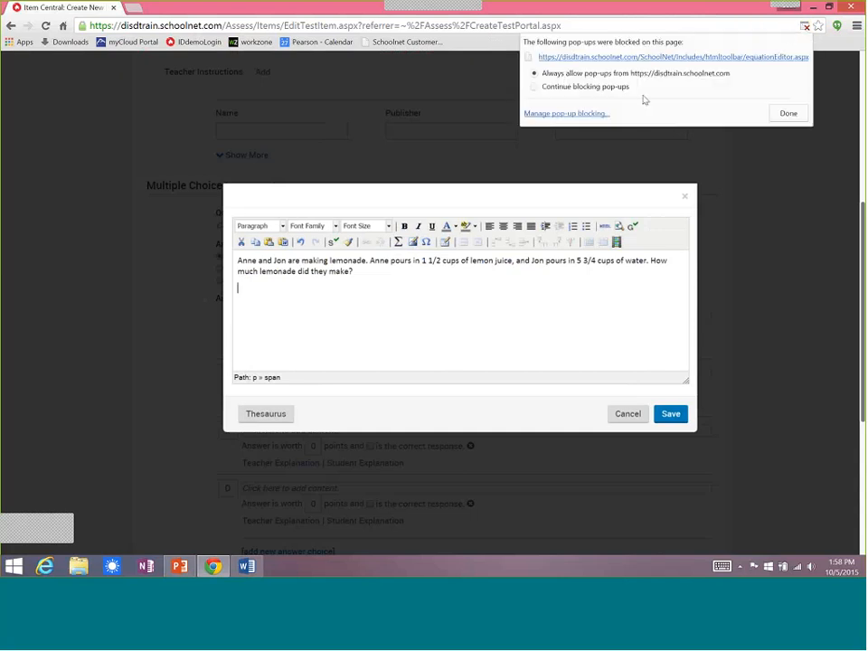
{"action": "left_click", "coordinate": [785, 115]}
{"action": "left_click", "coordinate": [398, 242]}
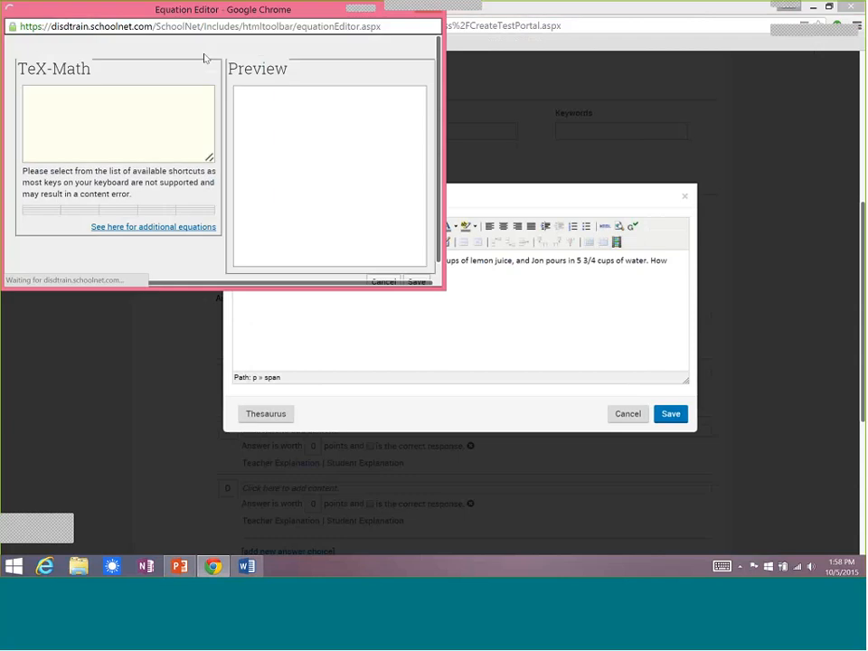
{"action": "left_click_drag", "start_coordinate": [192, 34], "coordinate": [289, 117]}
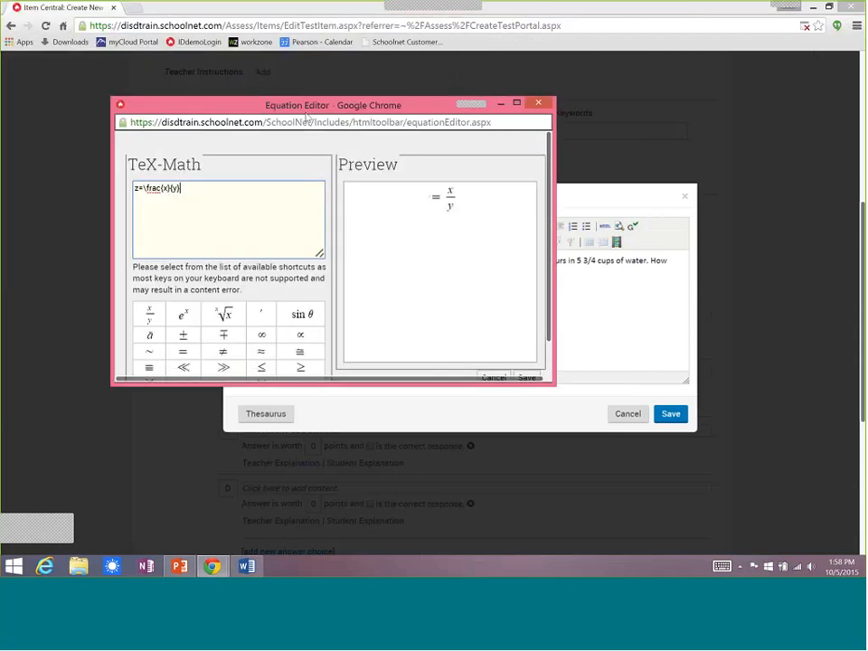
{"action": "double_click", "coordinate": [292, 107]}
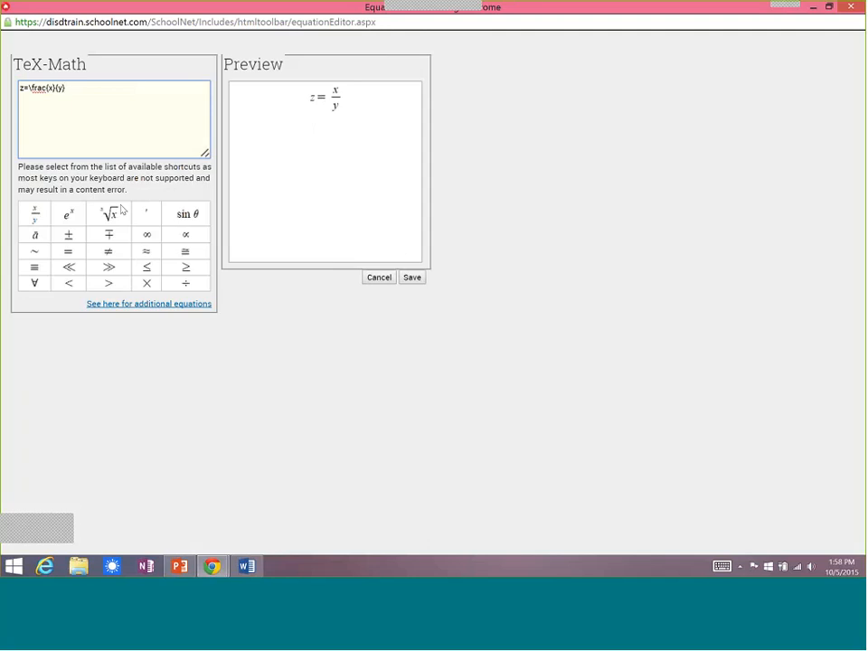
Try adding a second fraction to the sample formula, restore the smaller editor window, and clear the whole TeX-Math formula.
{"action": "left_click", "coordinate": [35, 214]}
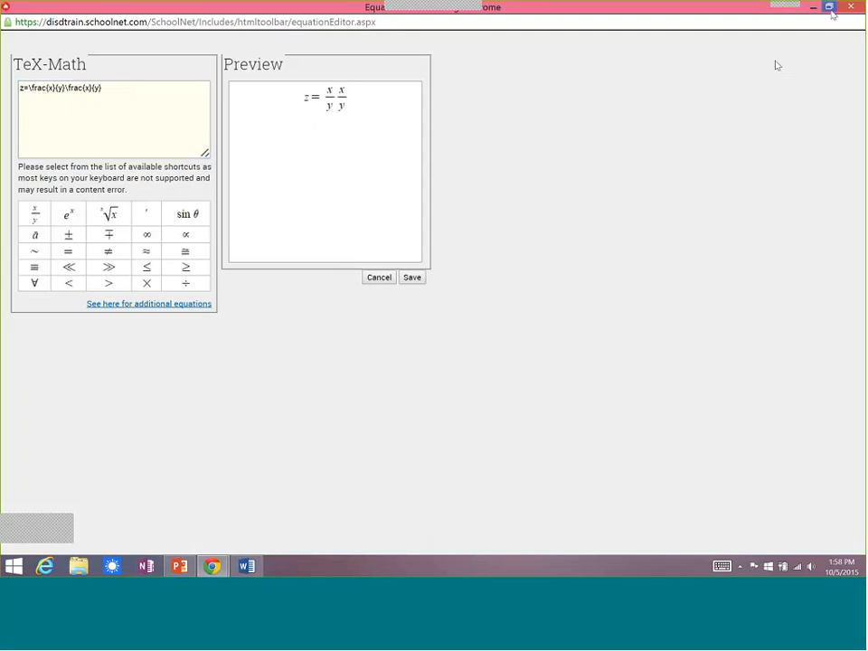
{"action": "left_click", "coordinate": [829, 7]}
{"action": "left_click_drag", "start_coordinate": [239, 187], "coordinate": [107, 187]}
{"action": "key", "text": "BackSpace"}
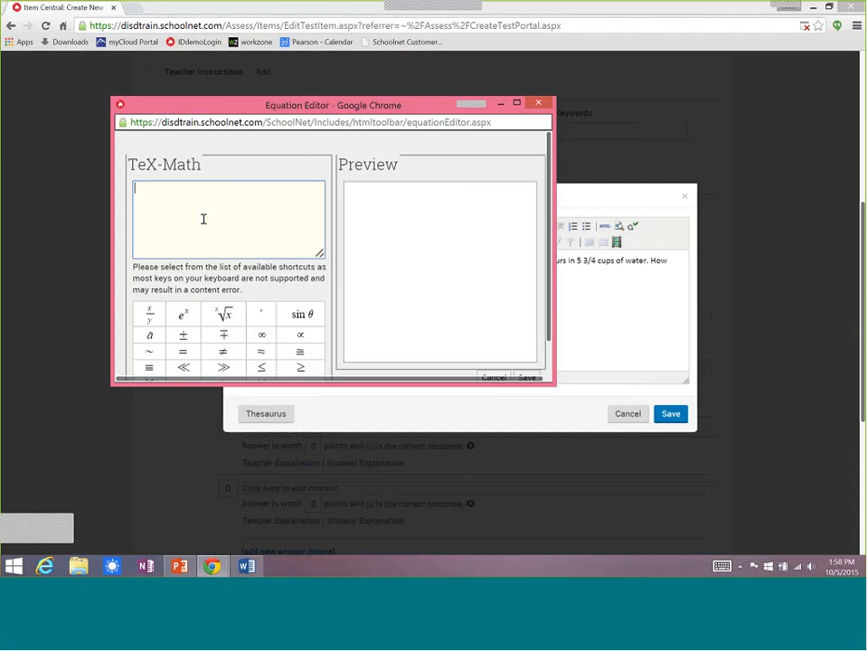
Build the fraction 3/4 with the fraction template and save it into the question content below the lemonade text.
{"action": "left_click", "coordinate": [164, 317]}
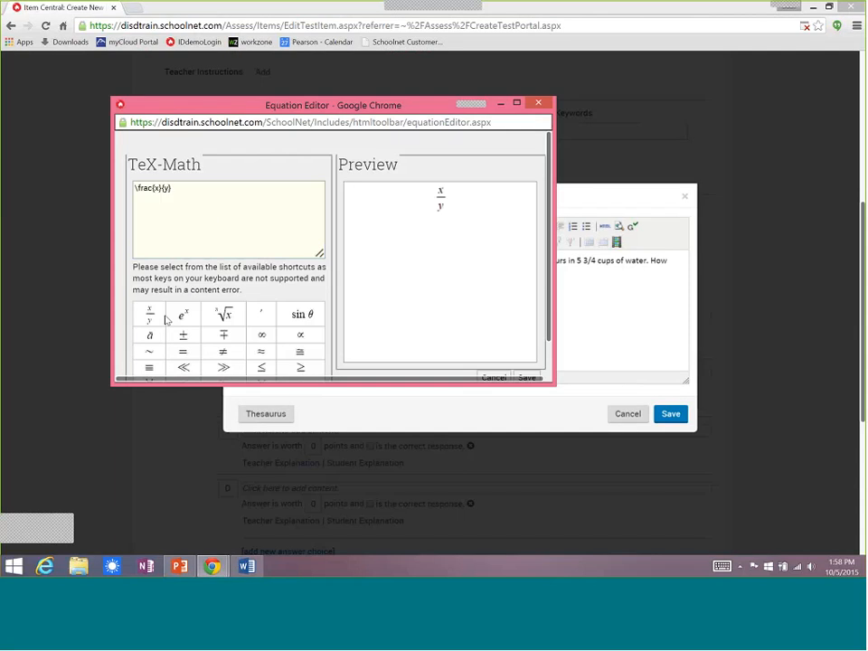
{"action": "double_click", "coordinate": [157, 189]}
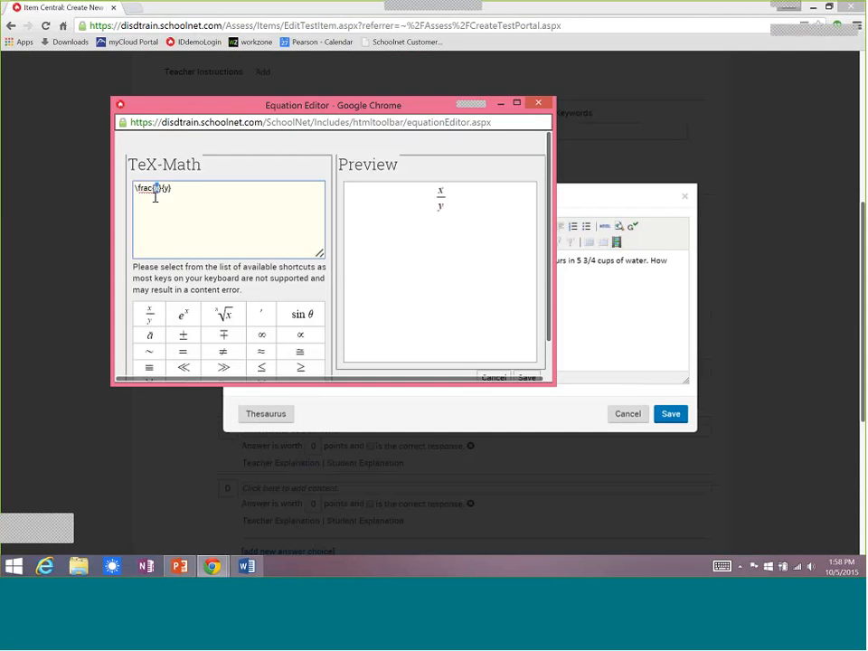
{"action": "type", "text": "3"}
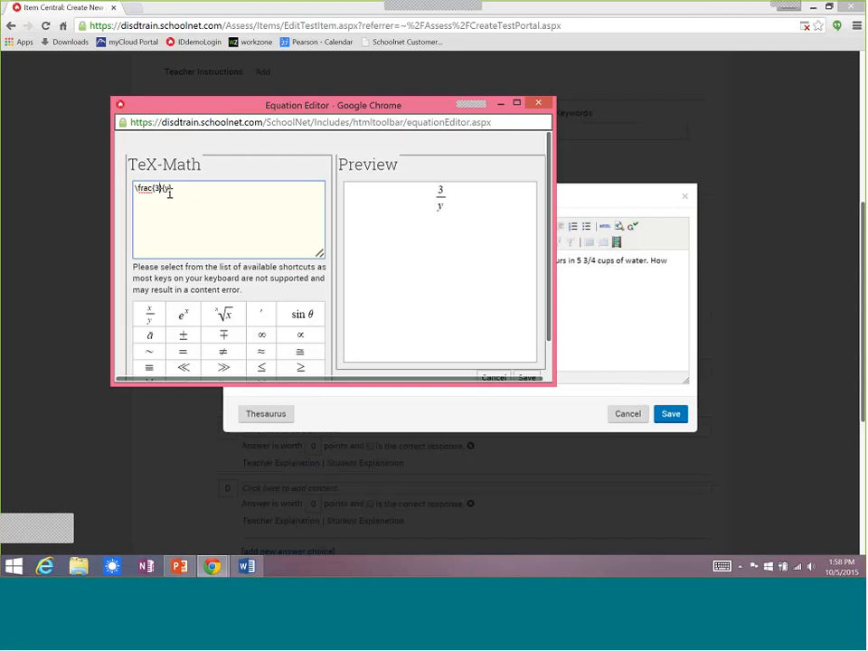
{"action": "double_click", "coordinate": [166, 188]}
{"action": "type", "text": "4"}
{"action": "left_click_drag", "start_coordinate": [549, 385], "coordinate": [561, 406]}
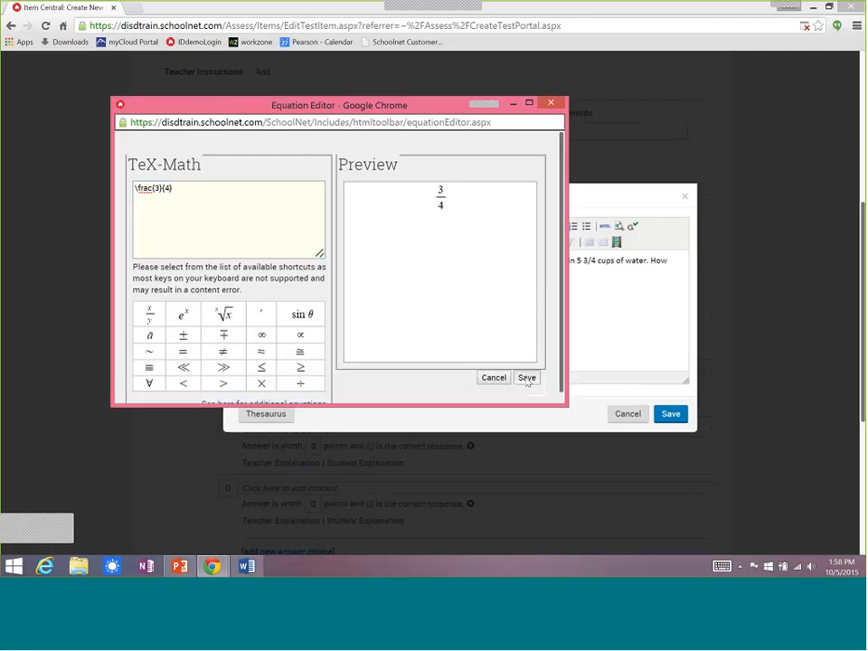
{"action": "left_click", "coordinate": [527, 378]}
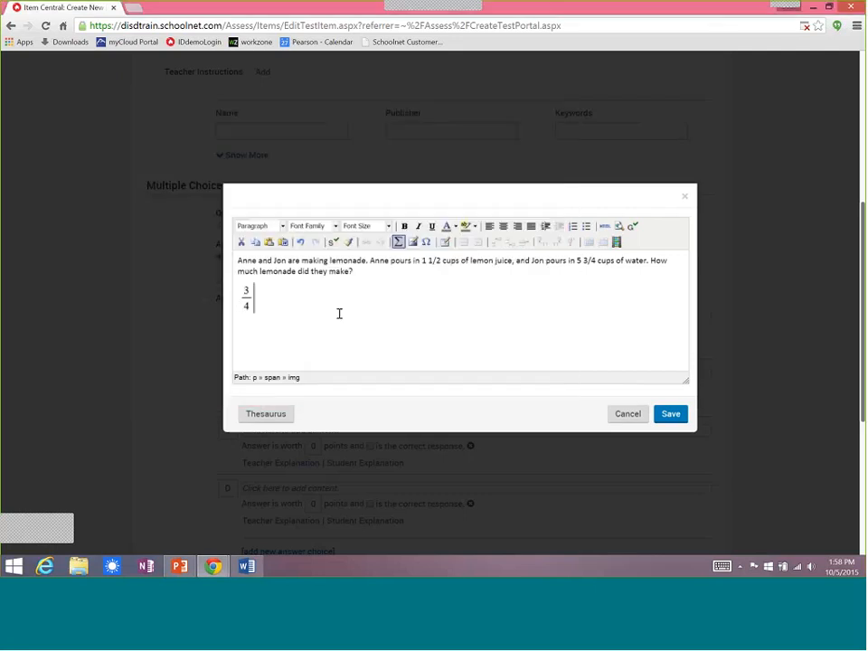
Reopen the inserted 3/4 fraction in the equation editor to view its TeX code, and close it without changes.
{"action": "left_click", "coordinate": [250, 307]}
{"action": "left_click", "coordinate": [399, 243]}
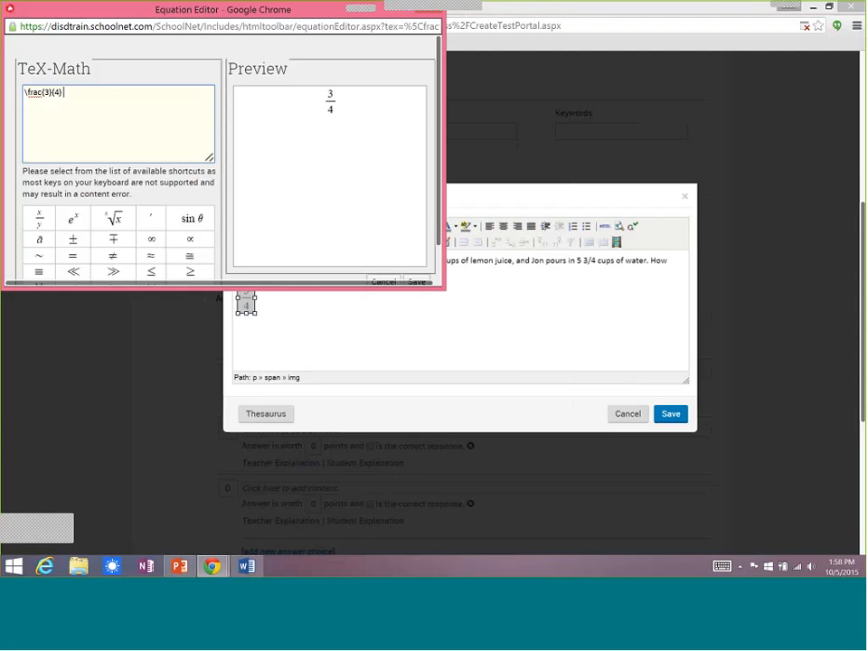
{"action": "left_click", "coordinate": [381, 277]}
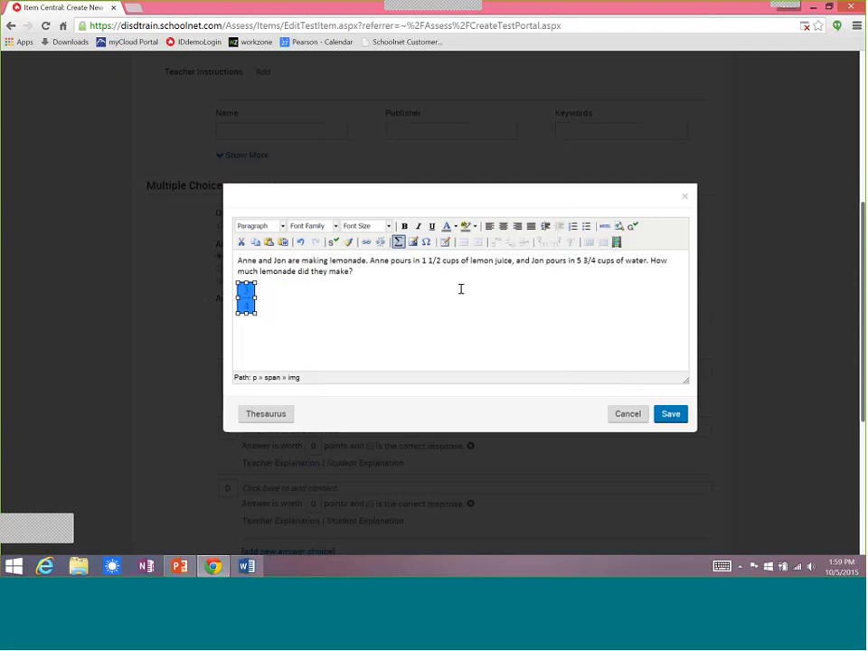
Insert the lemonade picture from the DISD-Assess folder on the Desktop on a new line below the fraction.
{"action": "left_click", "coordinate": [281, 295]}
{"action": "left_click", "coordinate": [322, 299]}
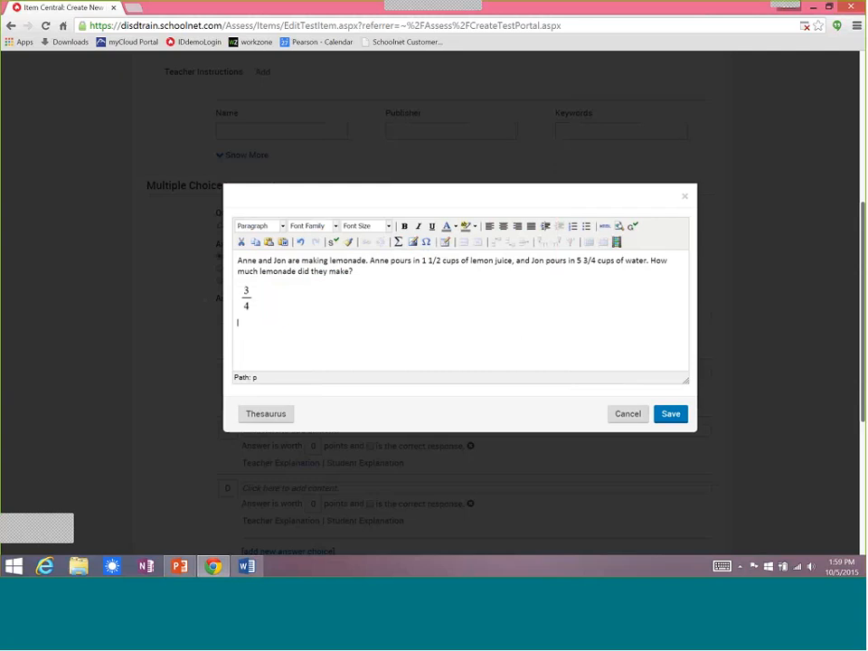
{"action": "left_click", "coordinate": [412, 242]}
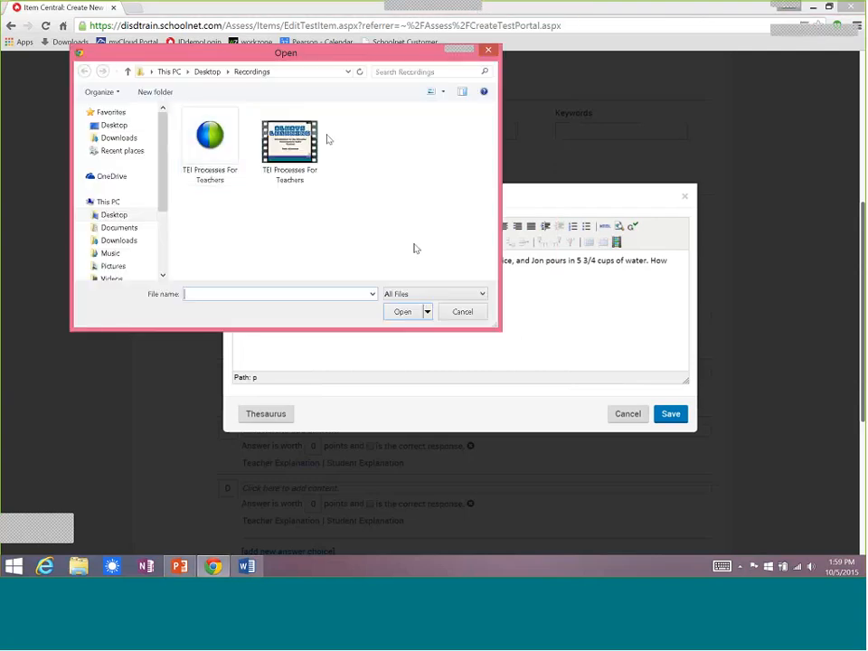
{"action": "left_click", "coordinate": [114, 125]}
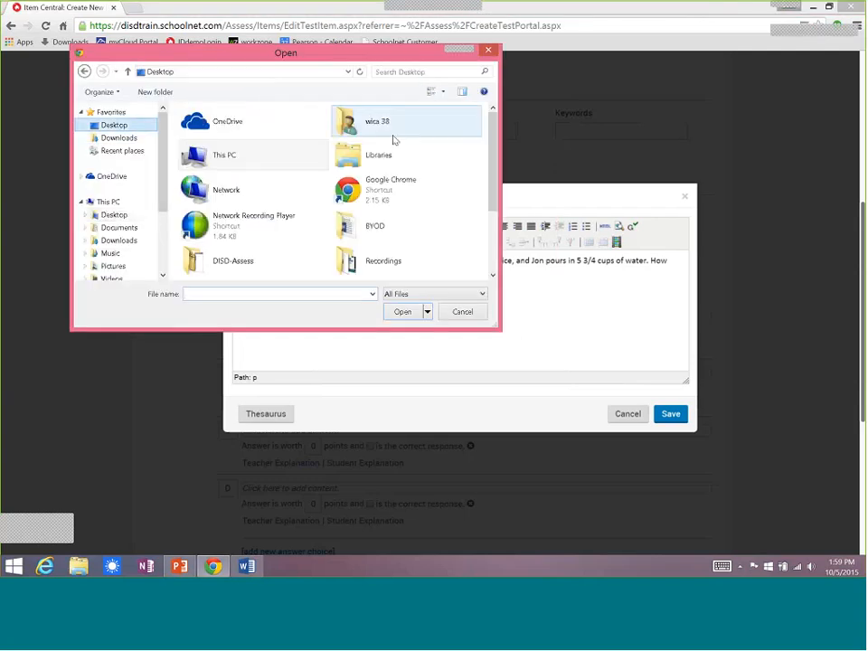
{"action": "double_click", "coordinate": [239, 267]}
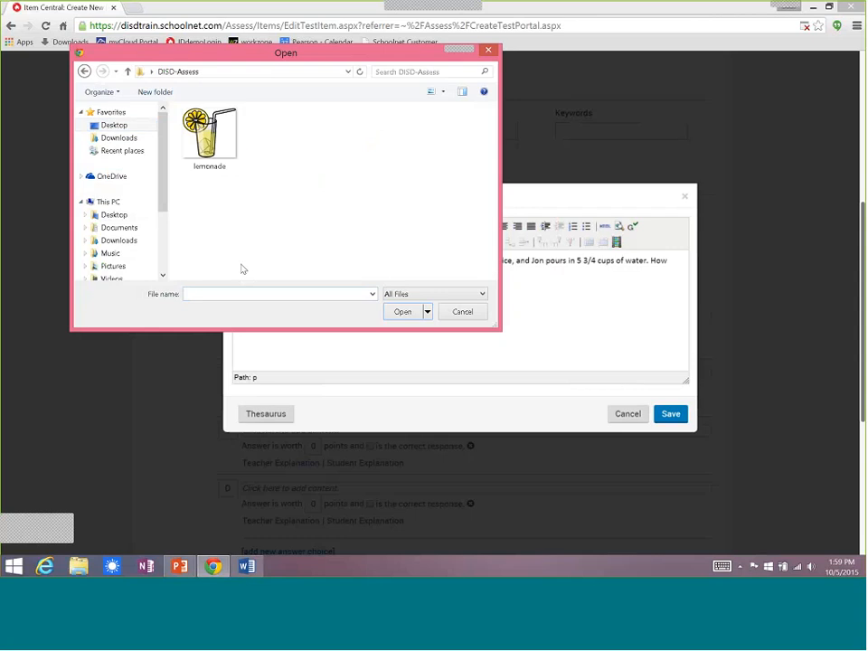
{"action": "left_click", "coordinate": [201, 140]}
{"action": "double_click", "coordinate": [201, 140]}
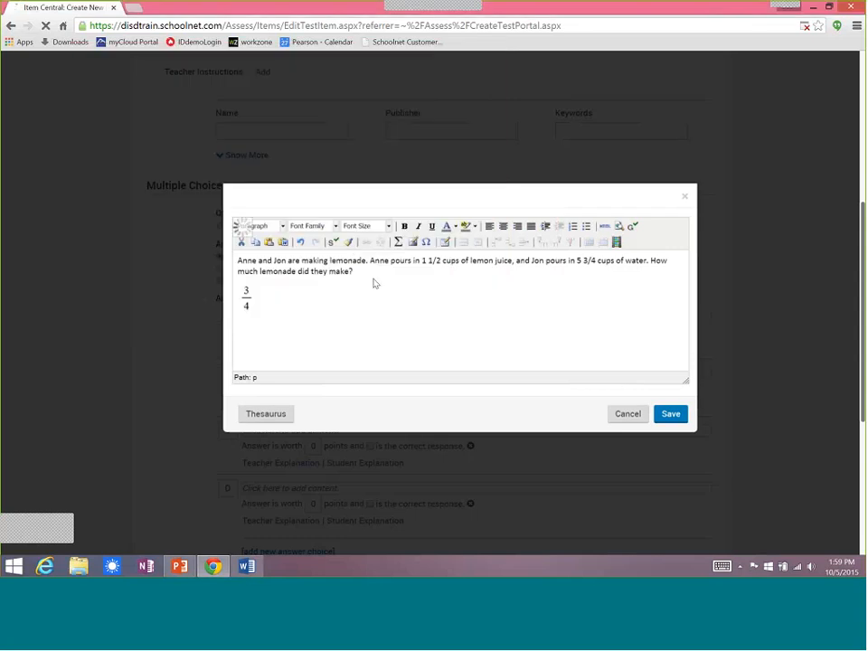
Shrink the lemonade picture to about a third of its inserted width and save the question content.
{"action": "left_click", "coordinate": [413, 308]}
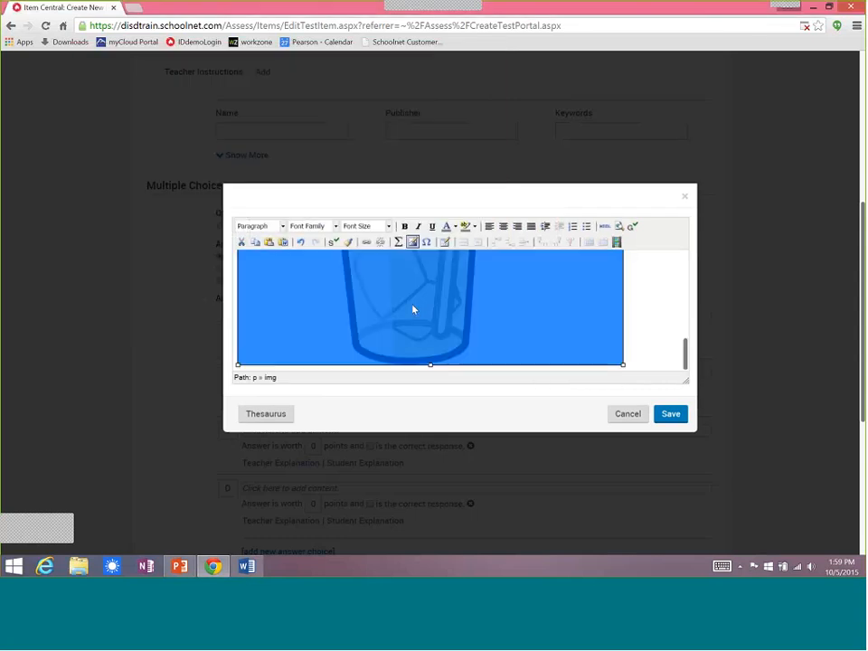
{"action": "left_click_drag", "start_coordinate": [623, 365], "coordinate": [488, 271]}
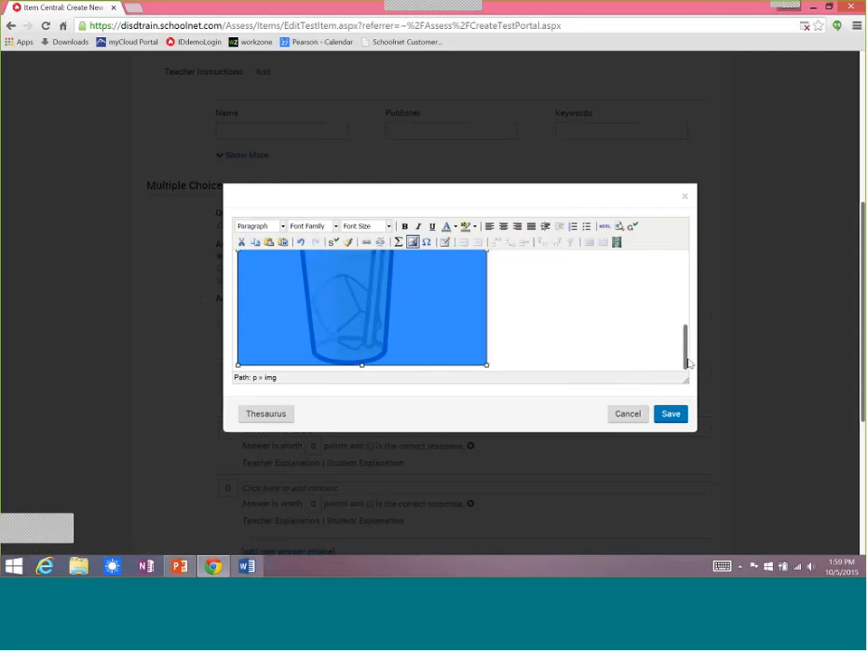
{"action": "left_click_drag", "start_coordinate": [688, 353], "coordinate": [687, 295]}
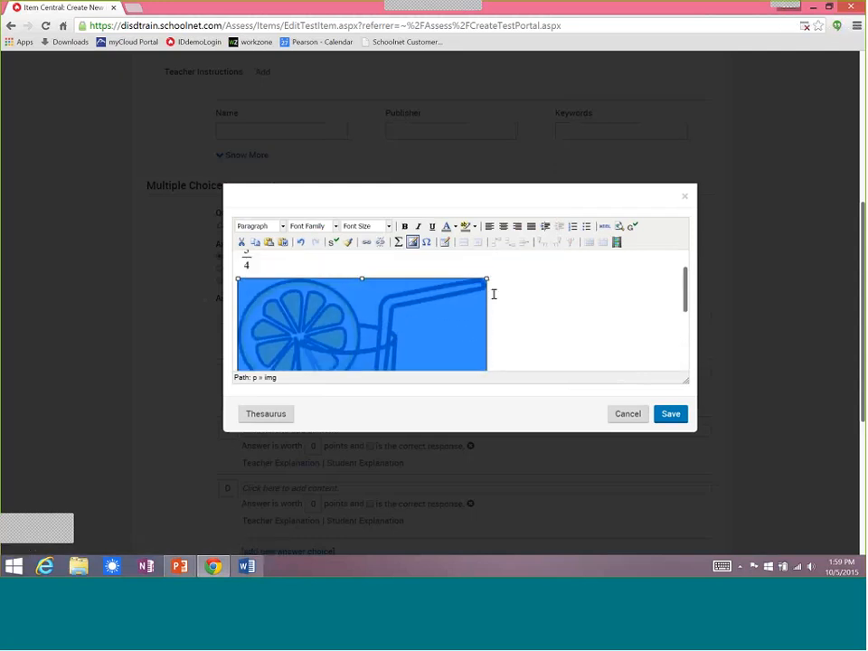
{"action": "left_click_drag", "start_coordinate": [488, 282], "coordinate": [360, 352]}
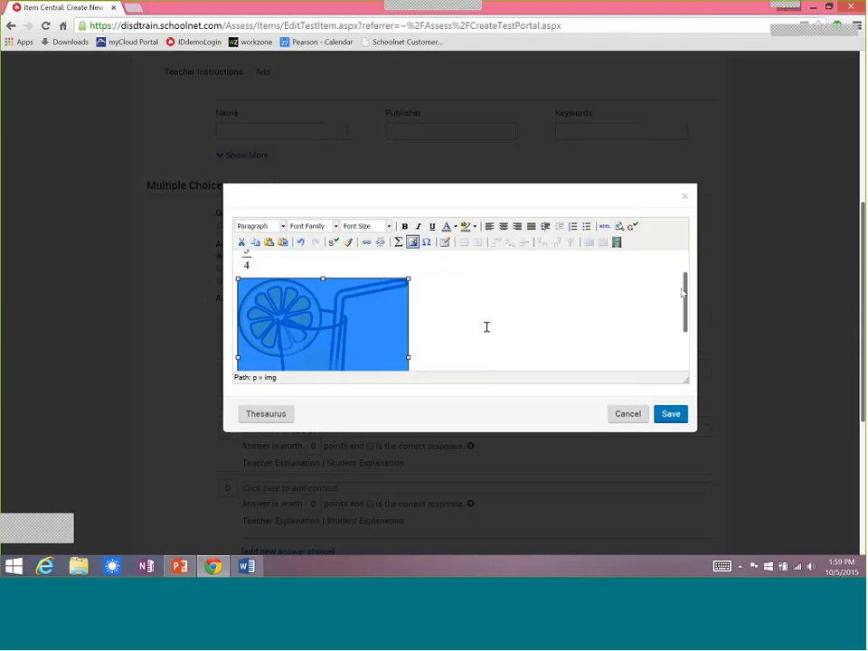
{"action": "scroll", "coordinate": [681, 324], "scroll_direction": "down", "scroll_amount": 3}
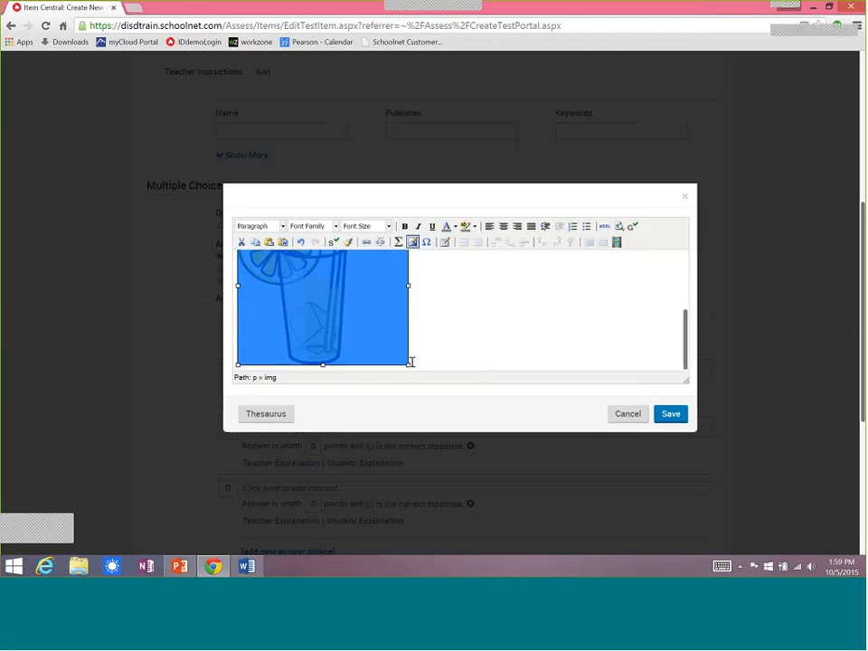
{"action": "left_click_drag", "start_coordinate": [411, 361], "coordinate": [363, 317]}
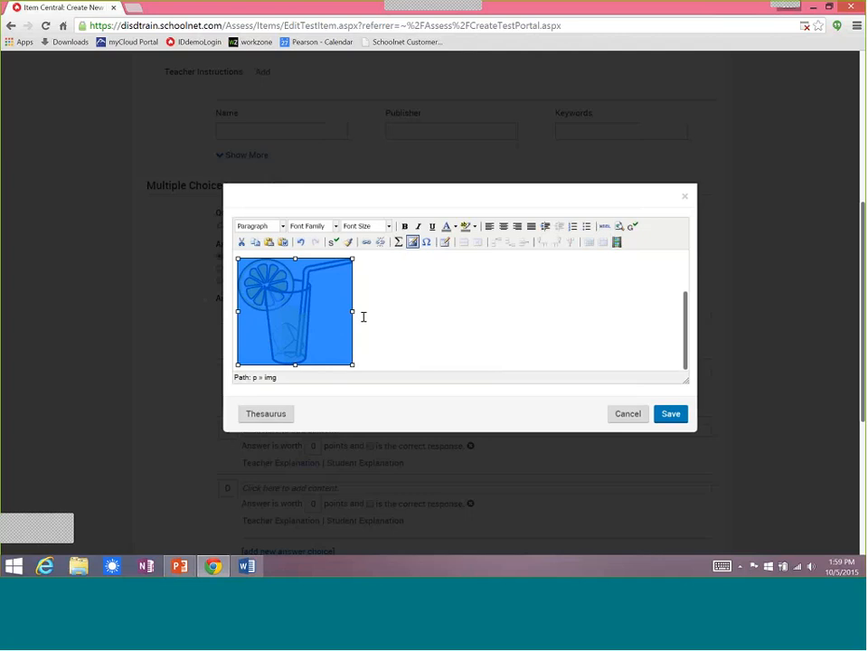
{"action": "left_click", "coordinate": [672, 415]}
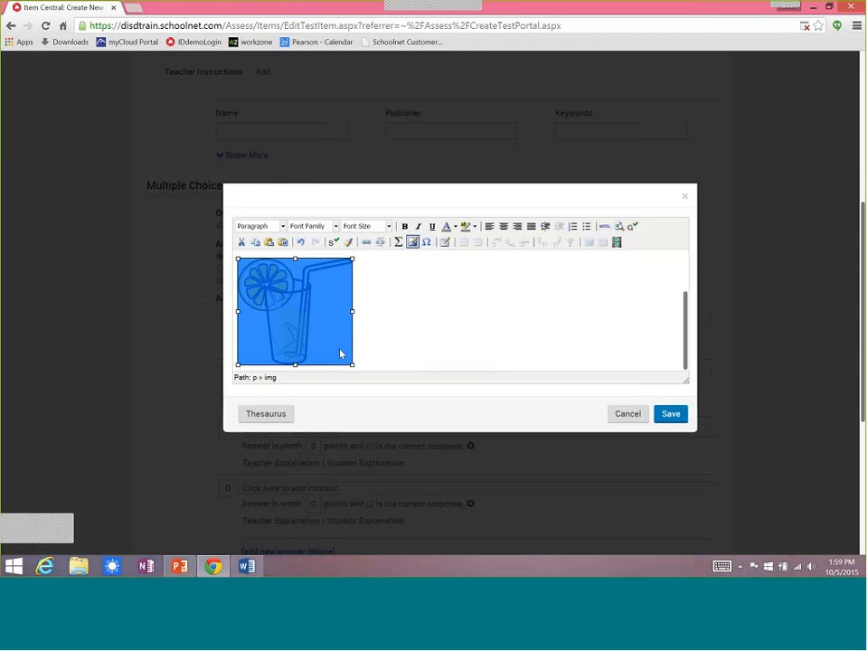
{"action": "left_click", "coordinate": [671, 415]}
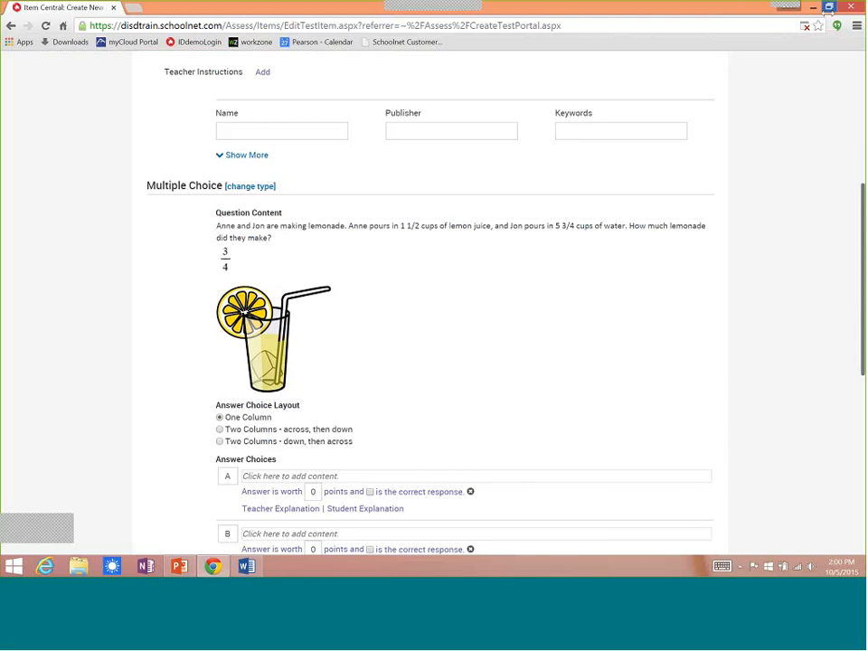
Arrange the Schoolnet browser window beside the Word script so that both the script and the answer choices are visible.
{"action": "left_click", "coordinate": [829, 6]}
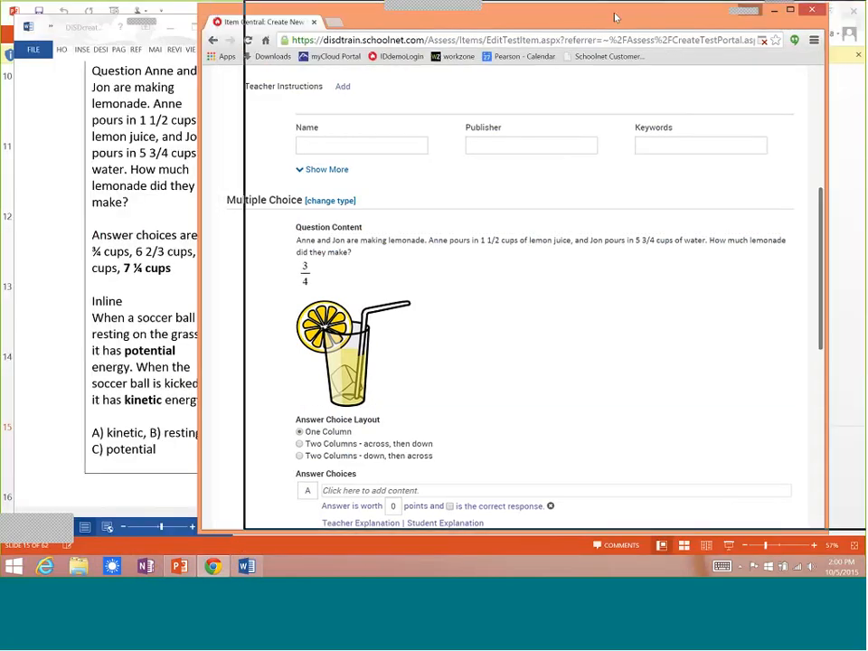
{"action": "left_click_drag", "start_coordinate": [615, 16], "coordinate": [660, 14]}
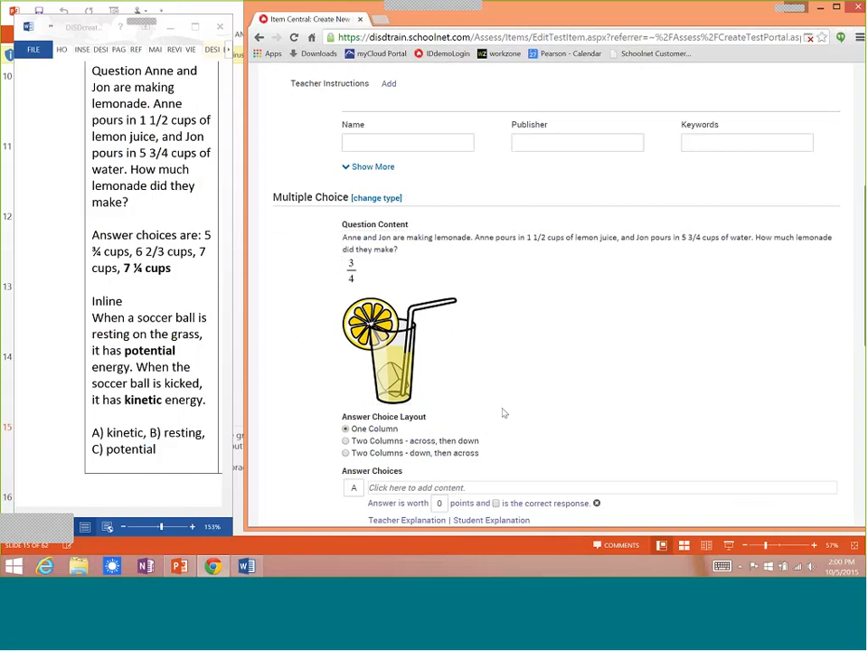
{"action": "scroll", "coordinate": [504, 413], "scroll_direction": "down", "scroll_amount": 2}
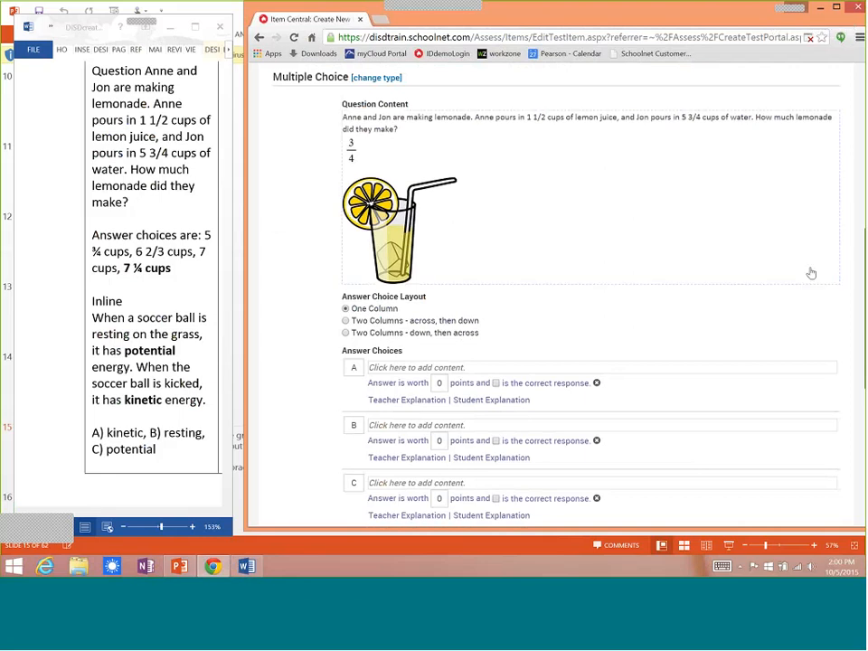
{"action": "left_click_drag", "start_coordinate": [667, 18], "coordinate": [650, 18]}
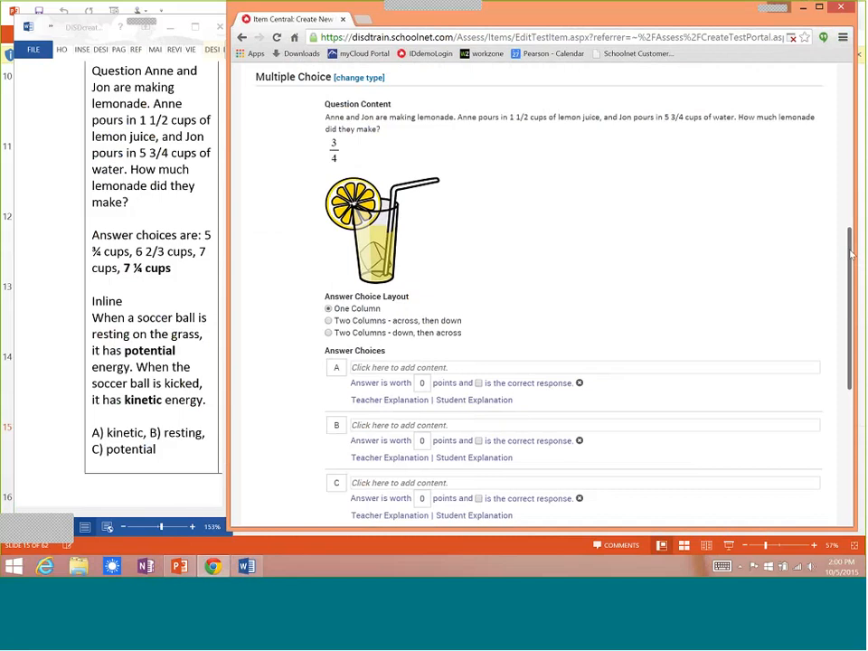
{"action": "scroll", "coordinate": [263, 287], "scroll_direction": "down", "scroll_amount": 2}
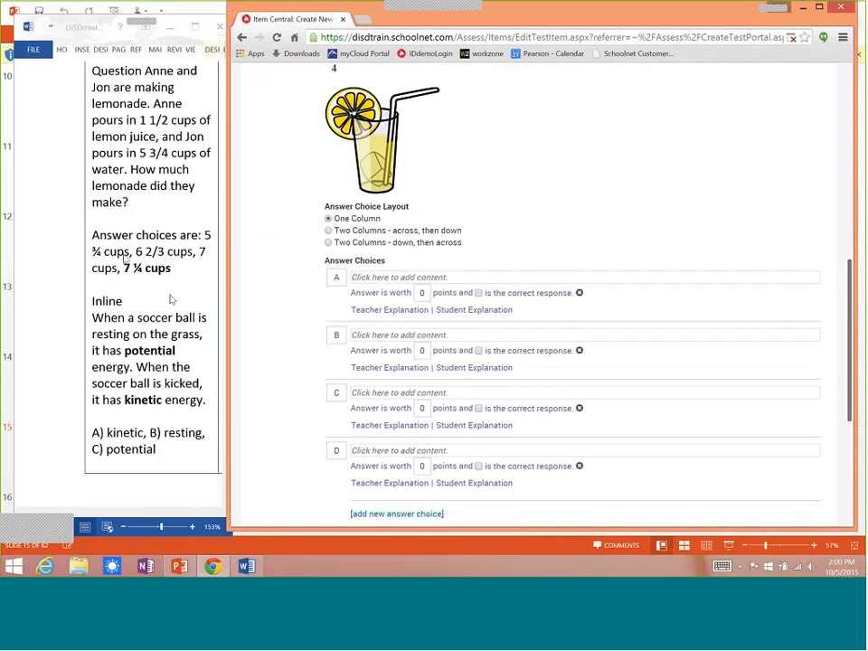
Copy "5 ¾ cups" from the Word script into answer choice A and save it.
{"action": "left_click", "coordinate": [192, 251]}
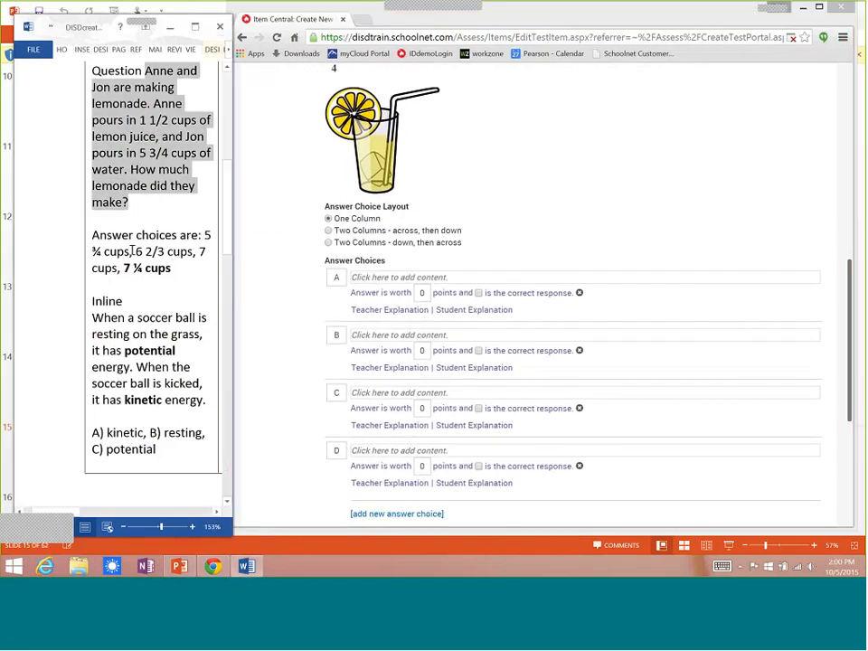
{"action": "left_click", "coordinate": [196, 238]}
{"action": "type", "text": ":"}
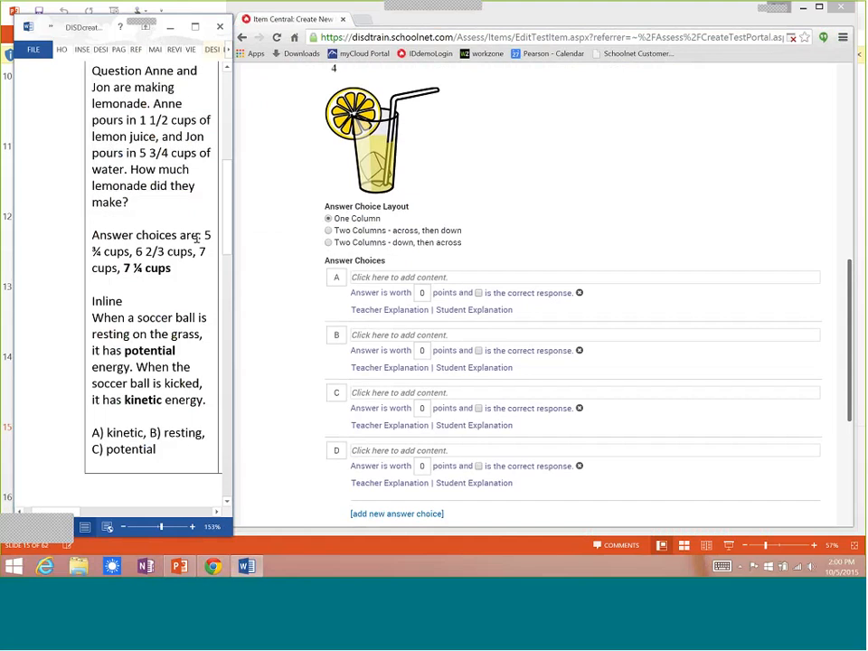
{"action": "left_click_drag", "start_coordinate": [203, 235], "coordinate": [133, 251]}
{"action": "key", "text": "ctrl+c"}
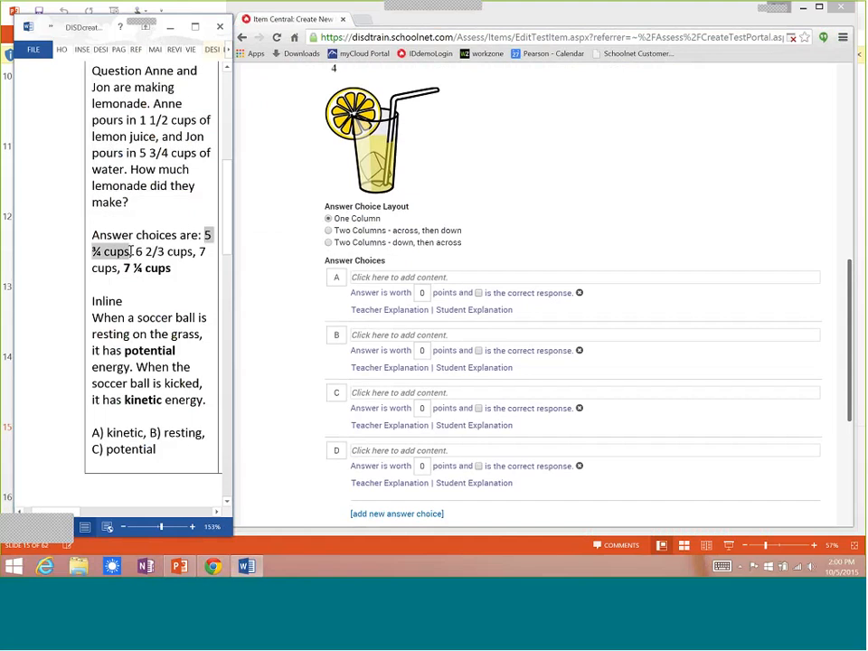
{"action": "left_click", "coordinate": [373, 277]}
{"action": "key", "text": "ctrl+v"}
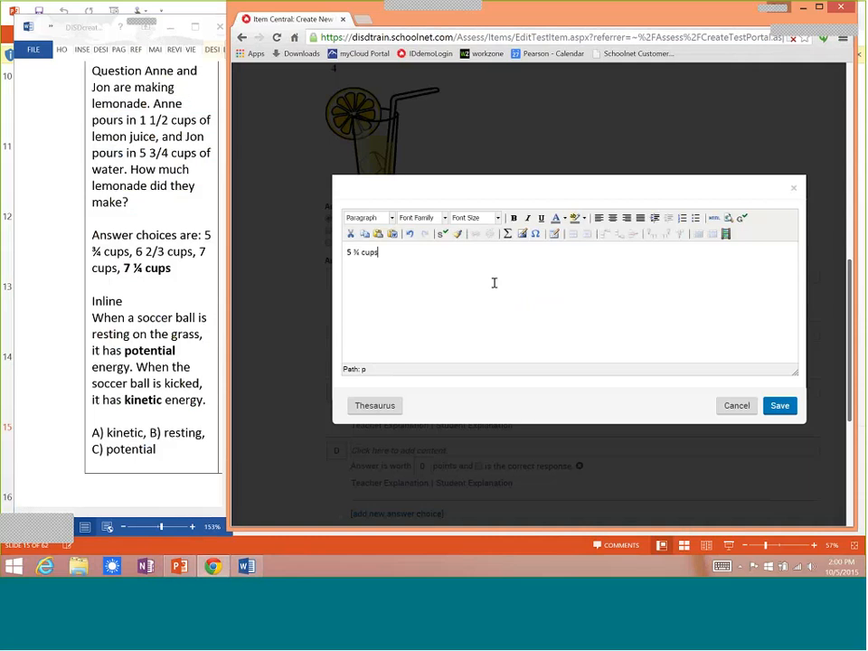
{"action": "left_click", "coordinate": [778, 406]}
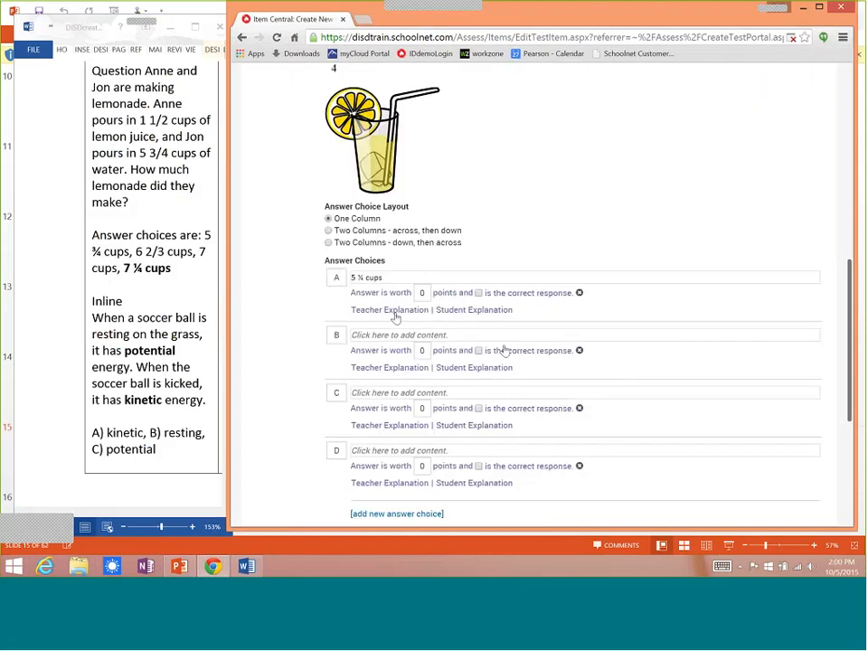
Copy "6 2/3 cups" from the Word script into answer choice B and save it.
{"action": "left_click_drag", "start_coordinate": [209, 235], "coordinate": [186, 254]}
{"action": "key", "text": "ctrl+c"}
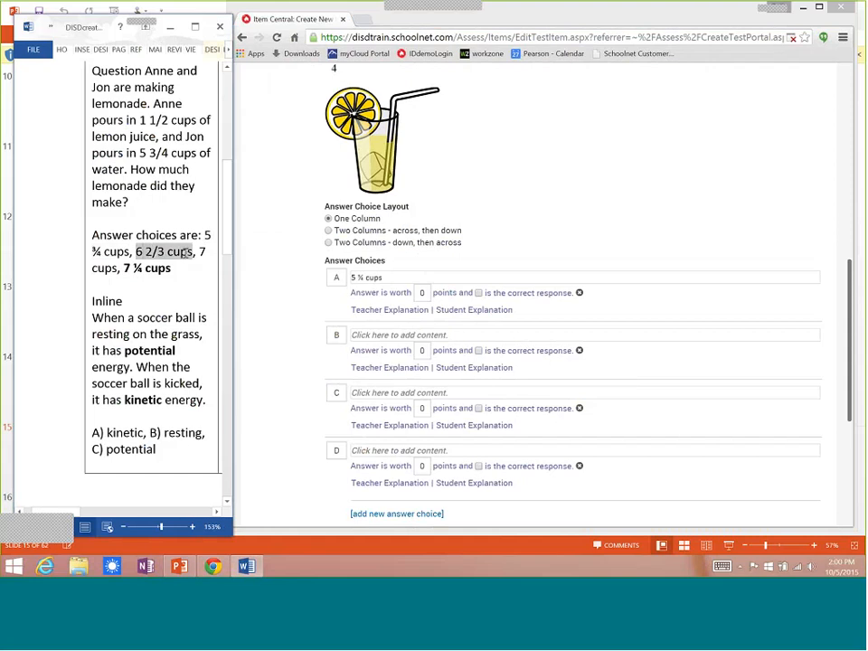
{"action": "left_click", "coordinate": [423, 335]}
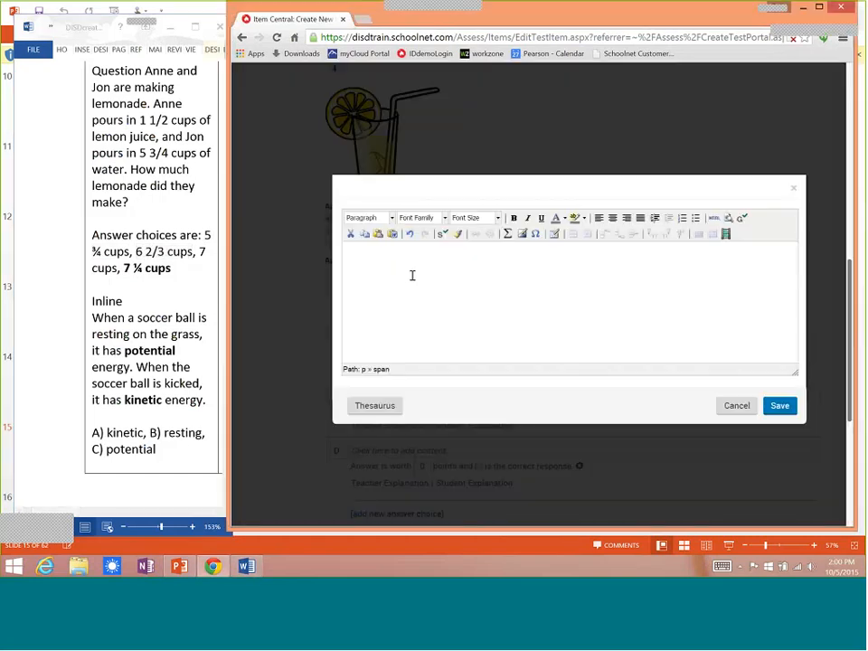
{"action": "key", "text": "ctrl+v"}
{"action": "left_click", "coordinate": [780, 405]}
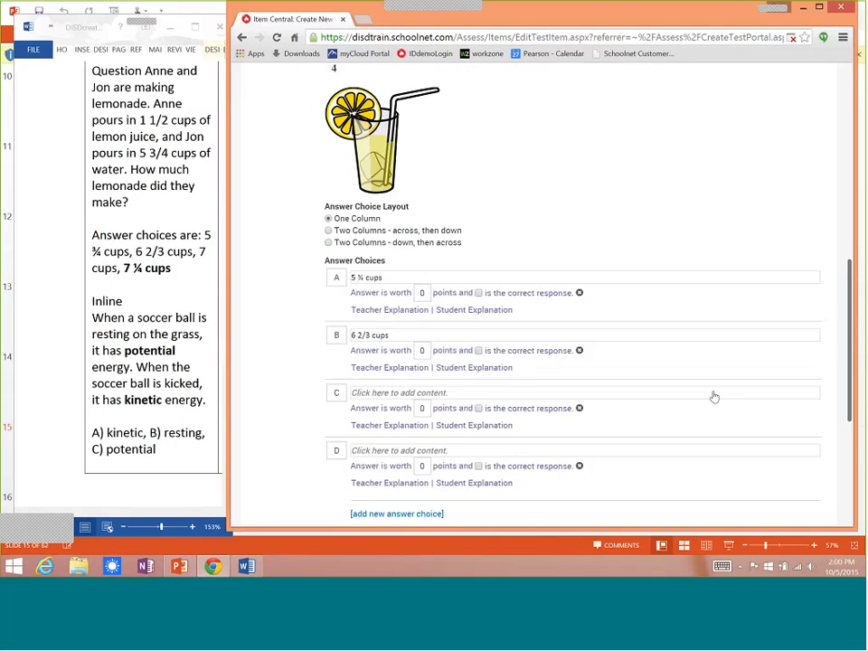
Enter "7 cups" from the Word script as answer choice C and save it.
{"action": "left_click", "coordinate": [117, 270]}
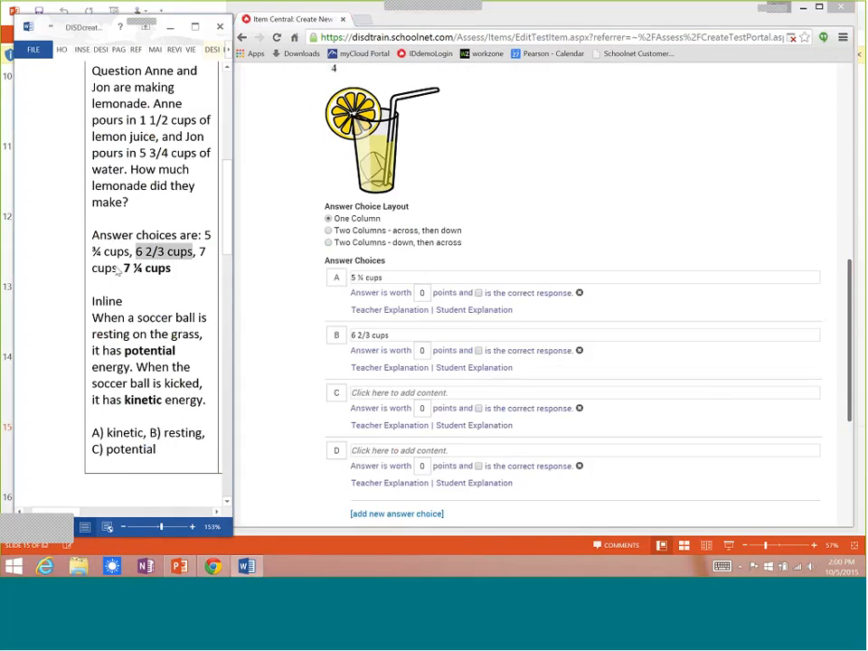
{"action": "left_click_drag", "start_coordinate": [117, 269], "coordinate": [200, 252]}
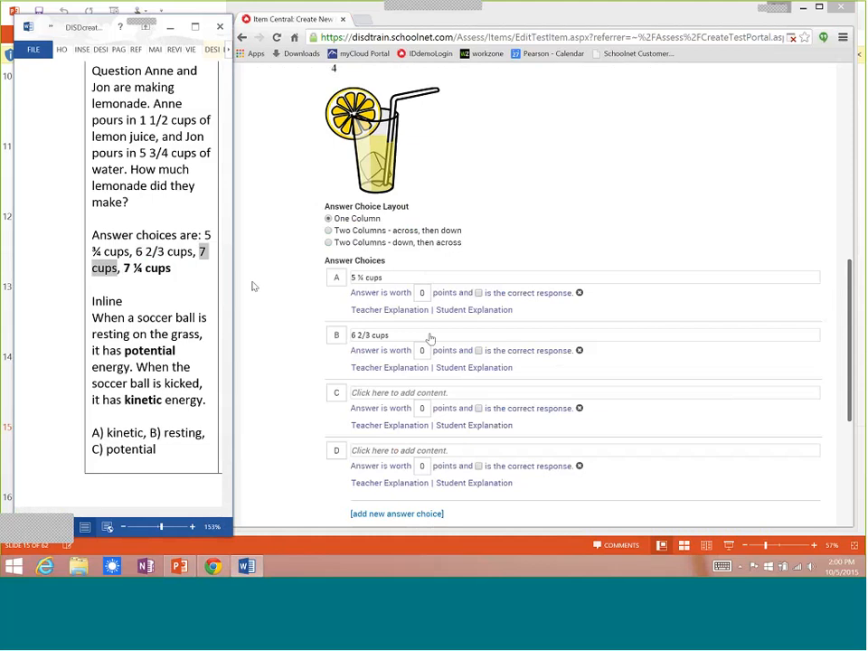
{"action": "left_click", "coordinate": [408, 393]}
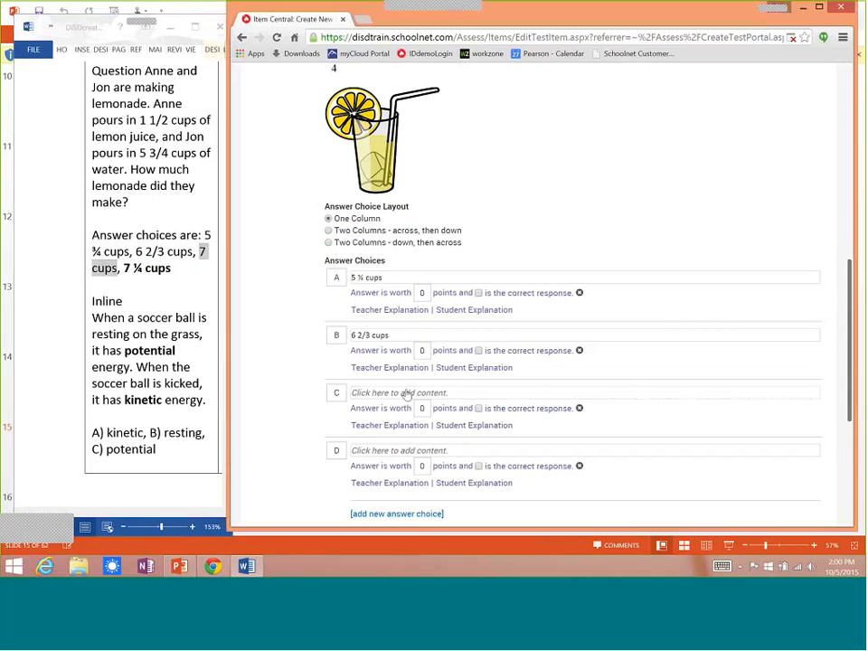
{"action": "type", "text": "cups"}
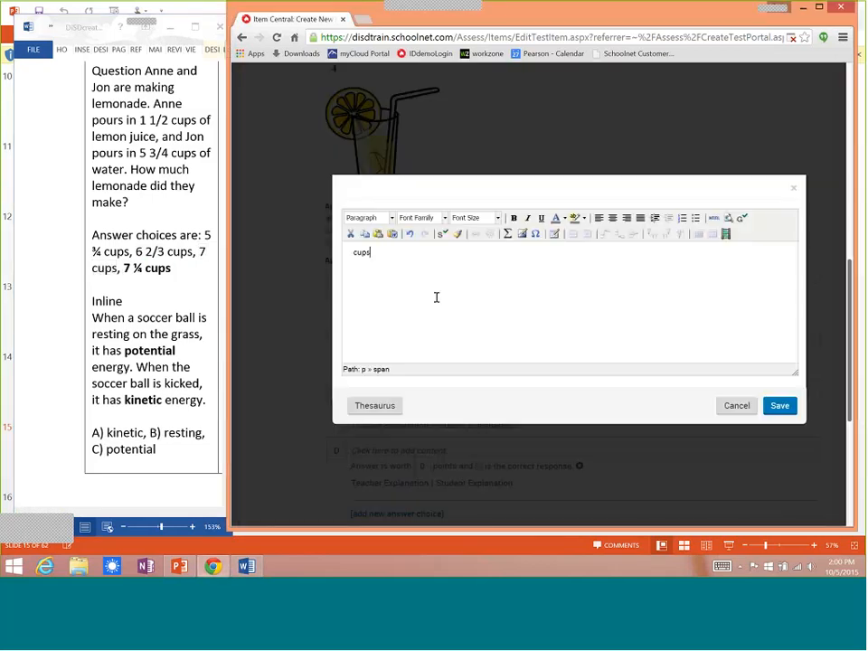
{"action": "key", "text": "Home"}
{"action": "type", "text": "7"}
{"action": "left_click", "coordinate": [780, 405]}
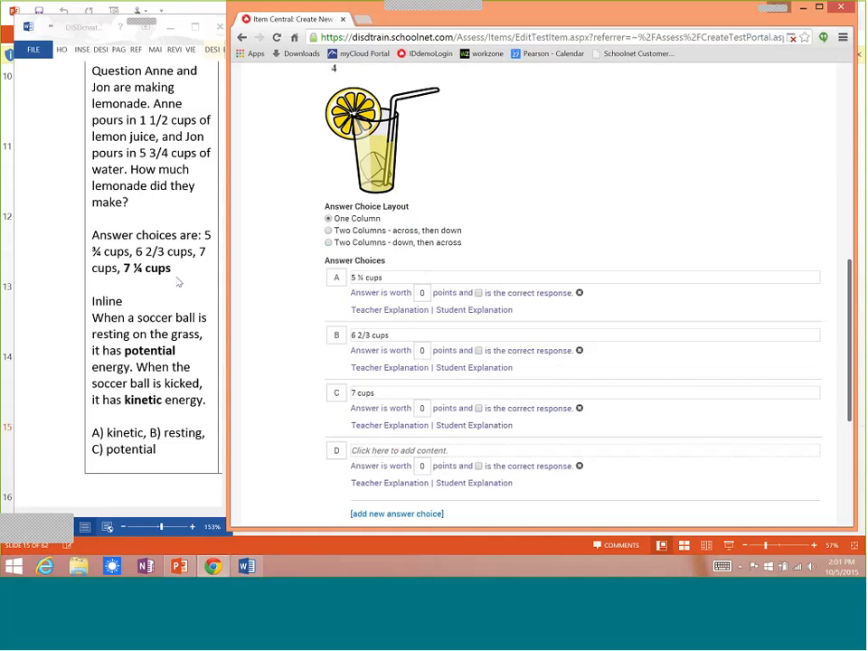
Copy "7 ¼ cups" from the Word script into answer choice D, save it and mark it as the correct response.
{"action": "left_click_drag", "start_coordinate": [199, 253], "coordinate": [167, 276]}
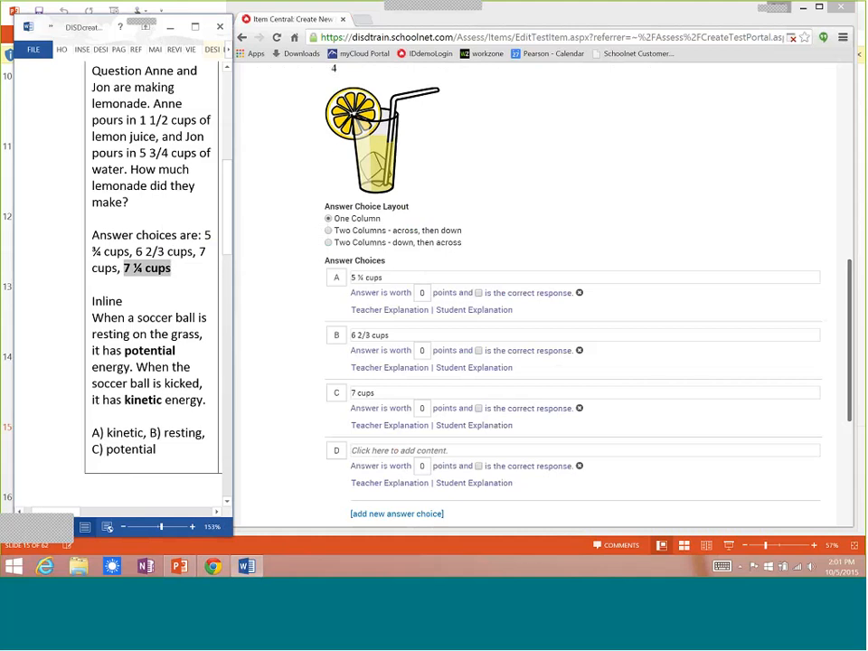
{"action": "left_click", "coordinate": [405, 455]}
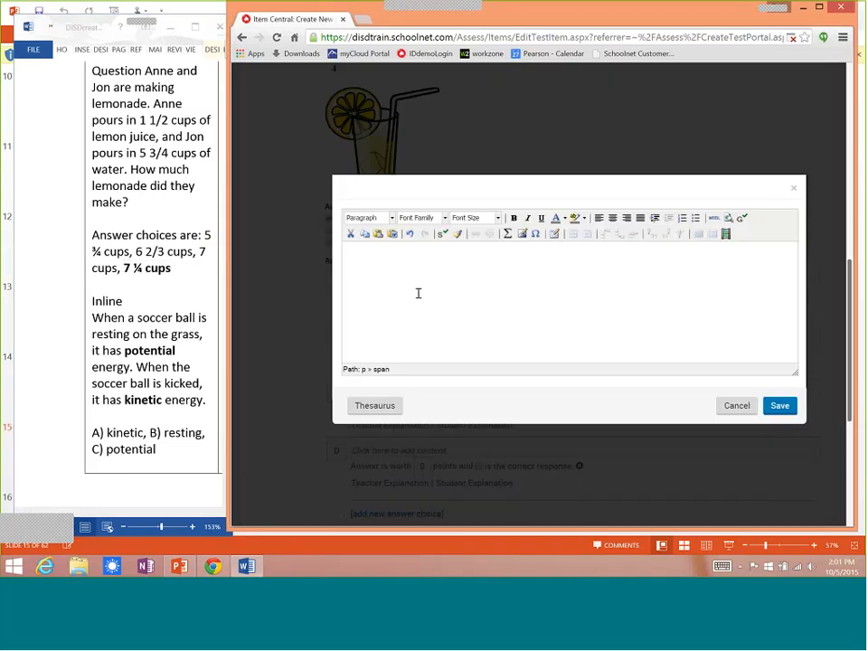
{"action": "key", "text": "ctrl+v"}
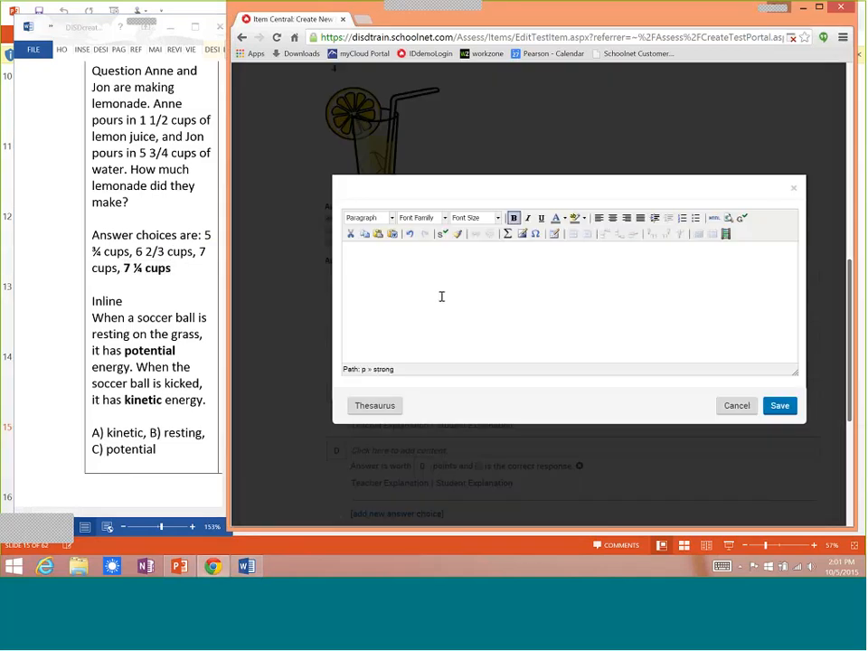
{"action": "left_click", "coordinate": [779, 409]}
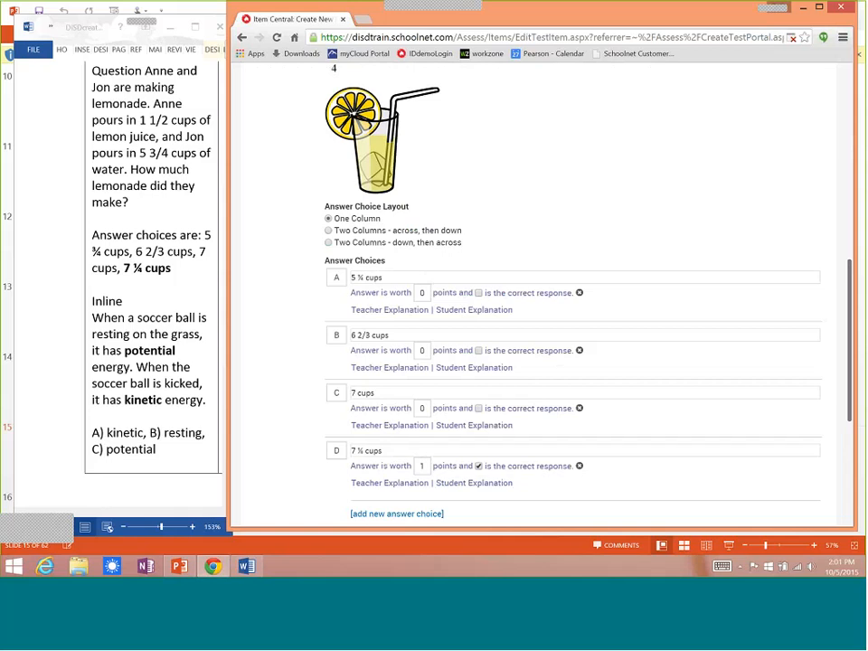
Maximize the browser window and set the worth of answer choice D to 1 point.
{"action": "left_click", "coordinate": [819, 7]}
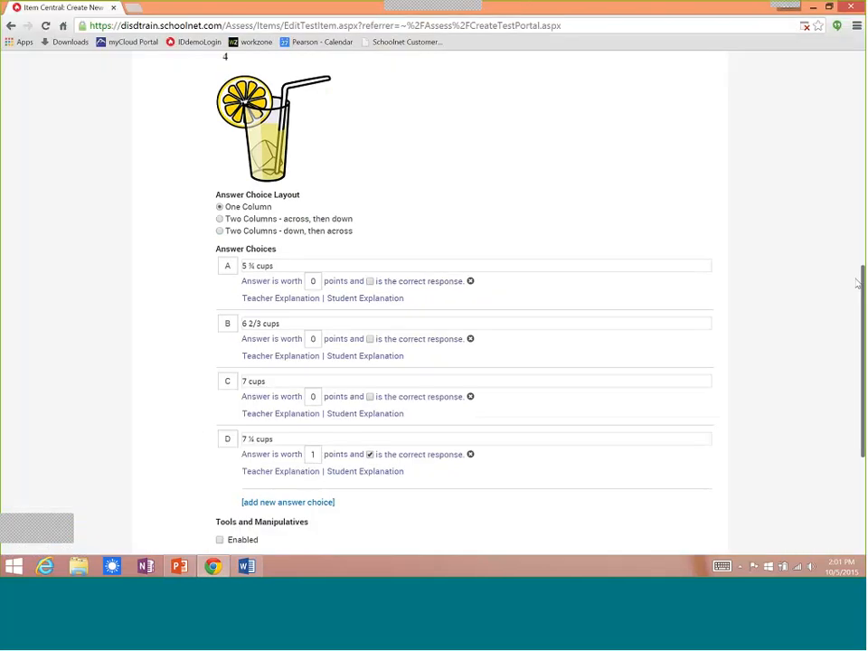
{"action": "left_click_drag", "start_coordinate": [864, 287], "coordinate": [865, 344]}
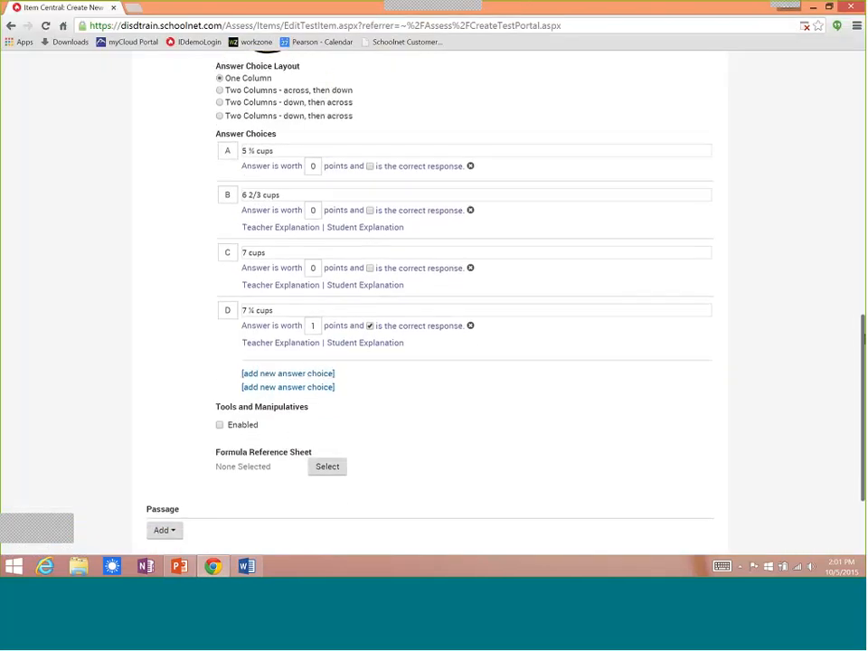
{"action": "double_click", "coordinate": [315, 324]}
{"action": "type", "text": "1"}
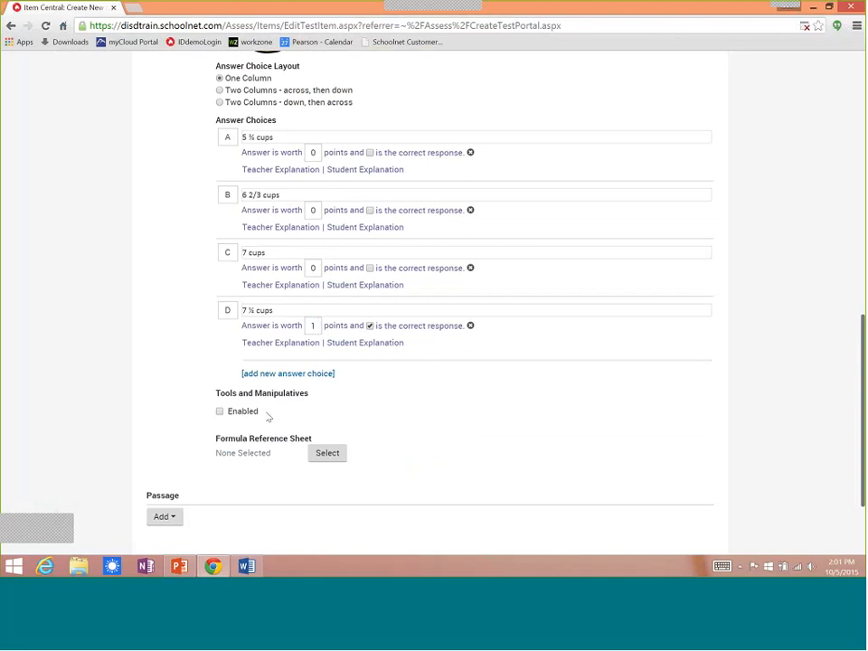
Enable tools and manipulatives for the item and allow the Four-Function Calculator.
{"action": "left_click", "coordinate": [219, 413]}
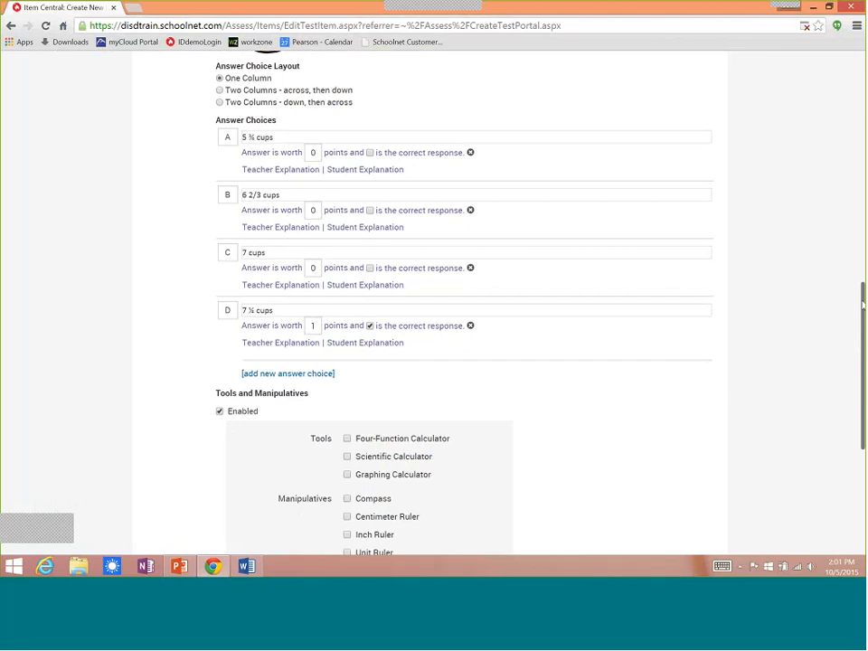
{"action": "left_click_drag", "start_coordinate": [863, 305], "coordinate": [859, 339]}
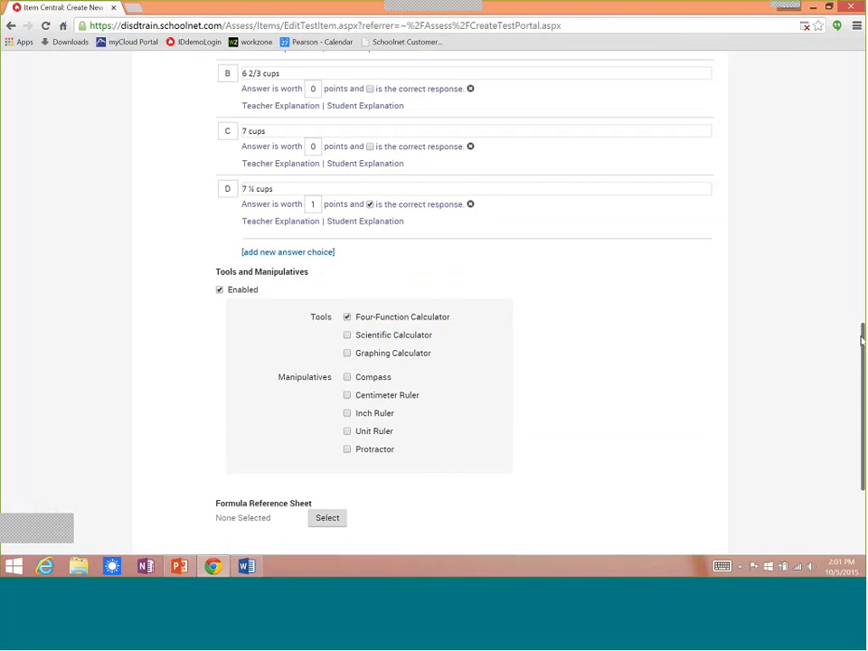
{"action": "scroll", "coordinate": [864, 351], "scroll_direction": "down", "scroll_amount": 3}
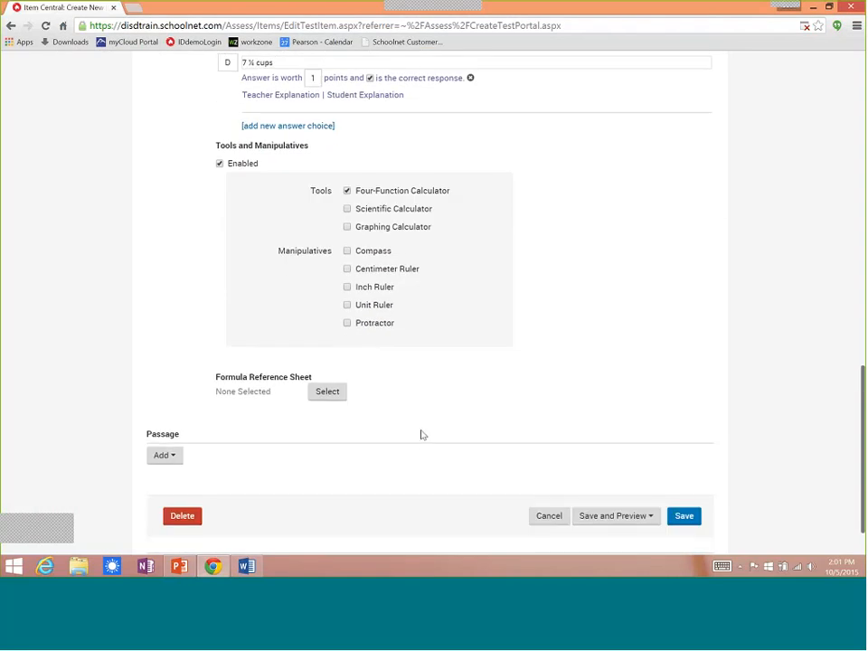
{"action": "left_click", "coordinate": [327, 394]}
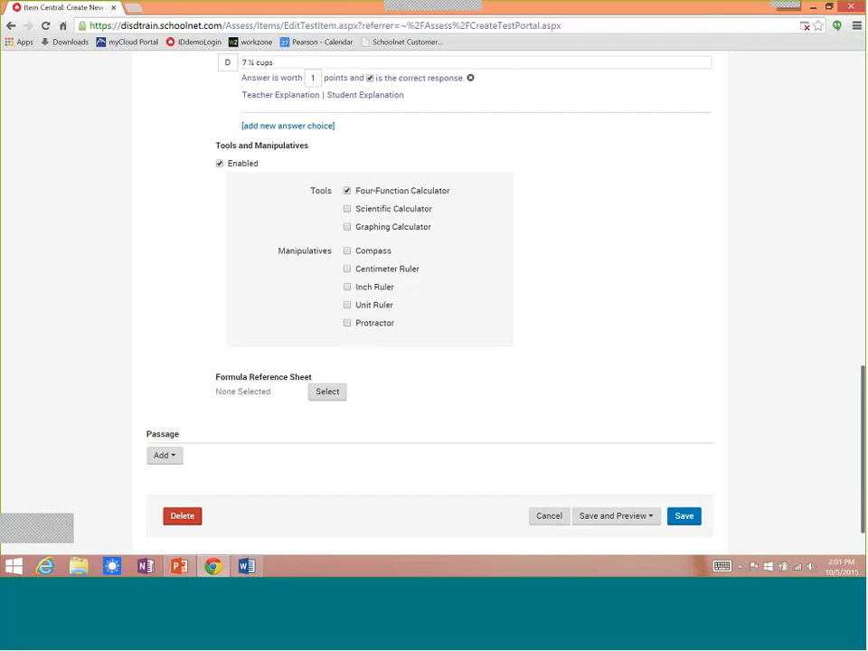
Save the item and preview it with manipulatives and image scaling off.
{"action": "left_click", "coordinate": [646, 518]}
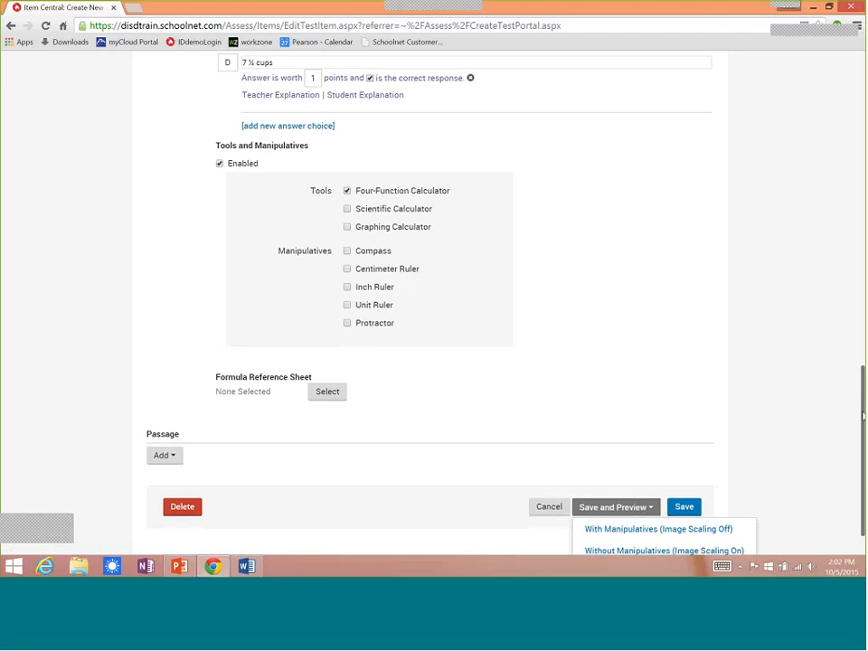
{"action": "scroll", "coordinate": [846, 450], "scroll_direction": "down", "scroll_amount": 1}
{"action": "left_click", "coordinate": [621, 483]}
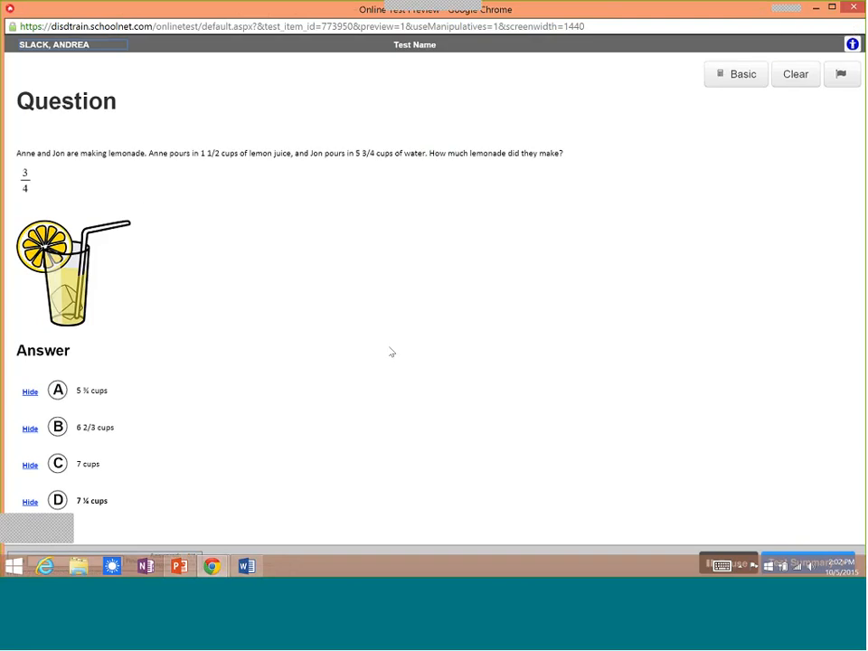
Try the basic calculator in the test preview by moving it clear of the question, and close both calculator and preview.
{"action": "left_click", "coordinate": [739, 79]}
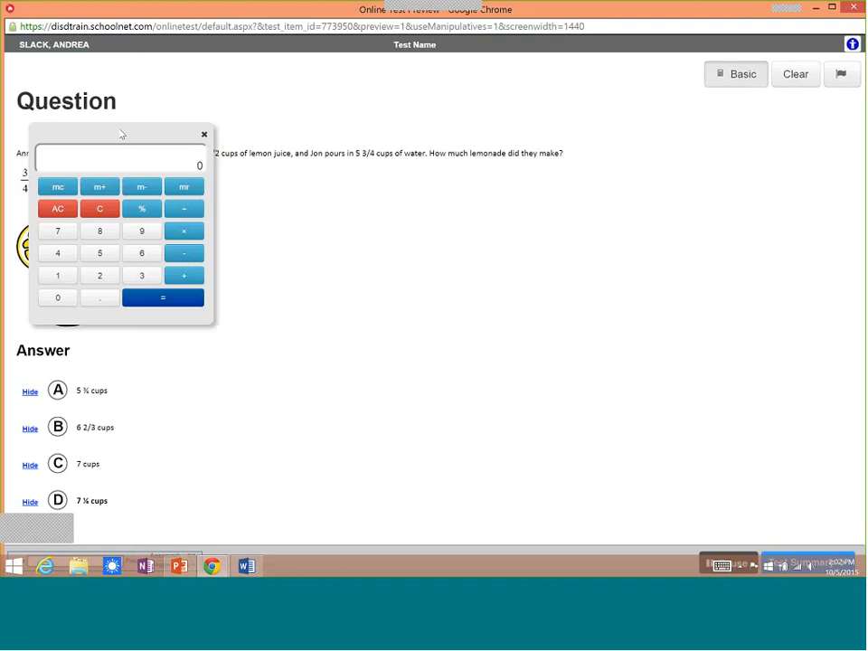
{"action": "left_click_drag", "start_coordinate": [121, 136], "coordinate": [515, 215]}
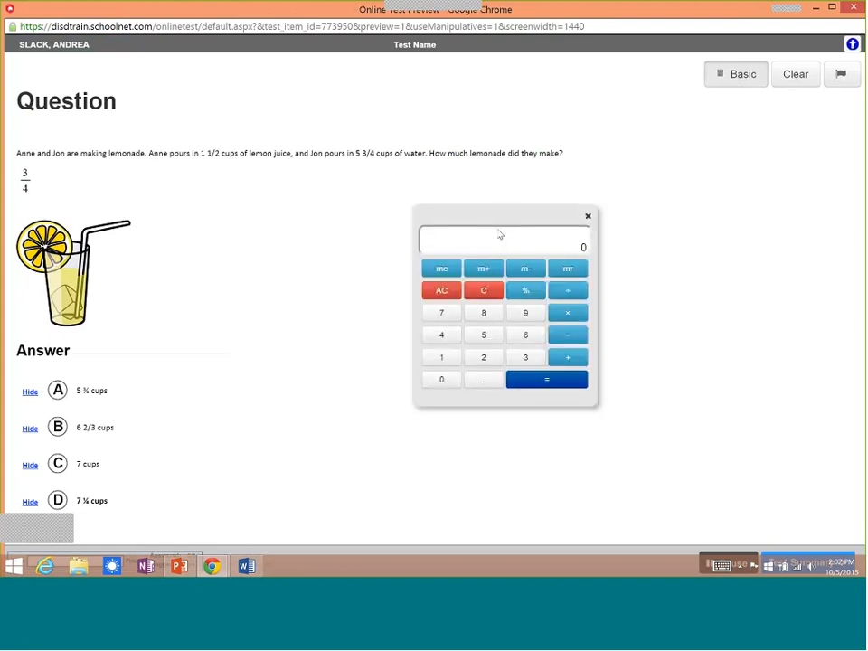
{"action": "left_click", "coordinate": [587, 217]}
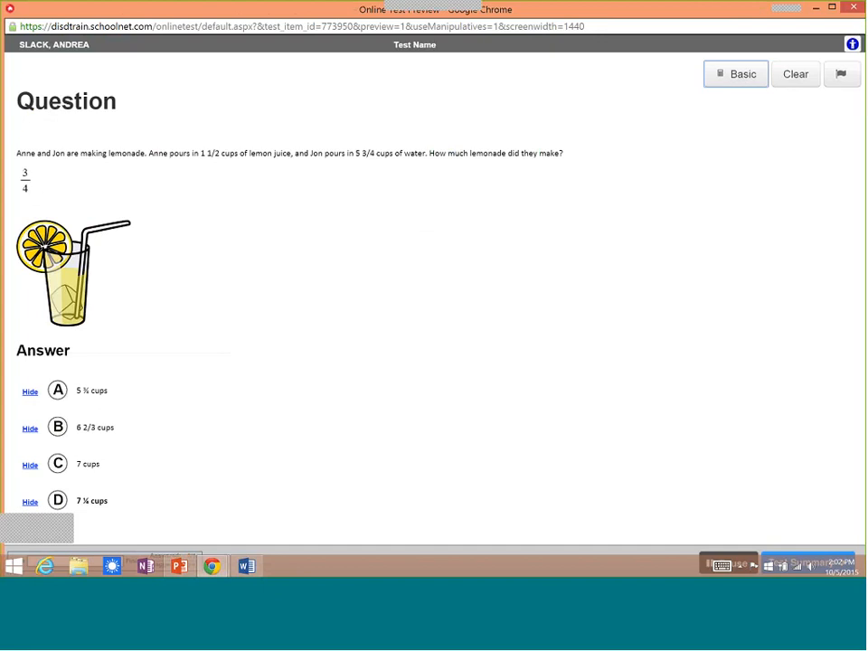
{"action": "left_click", "coordinate": [855, 8]}
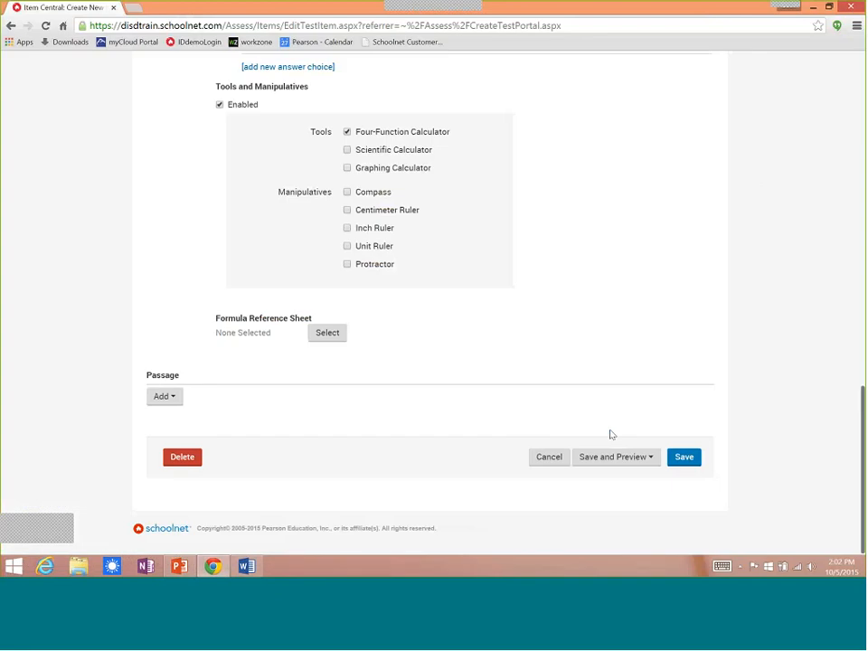
Save the finished multiple-choice item and keep its Item Central availability as Only to Me.
{"action": "left_click", "coordinate": [684, 459]}
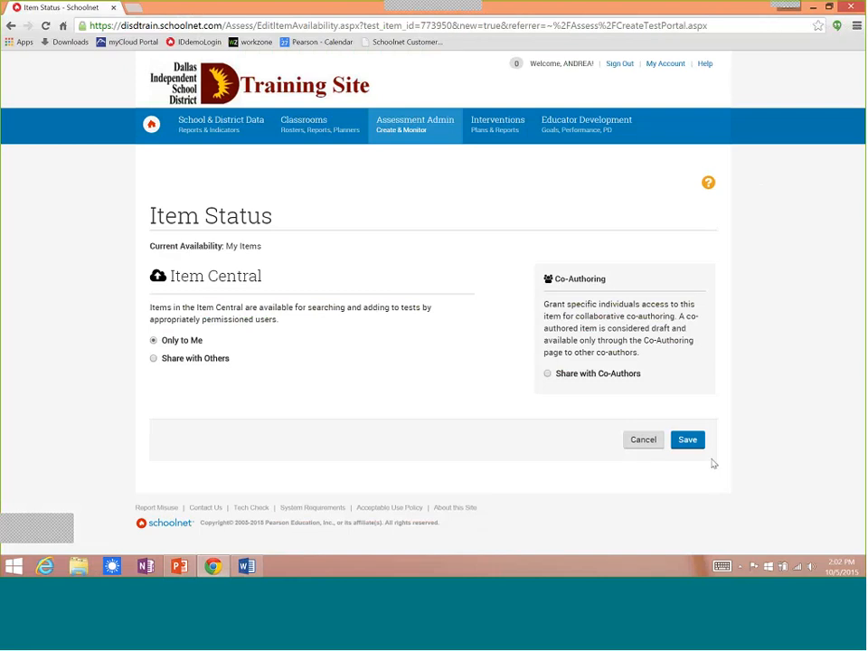
{"action": "left_click", "coordinate": [688, 441]}
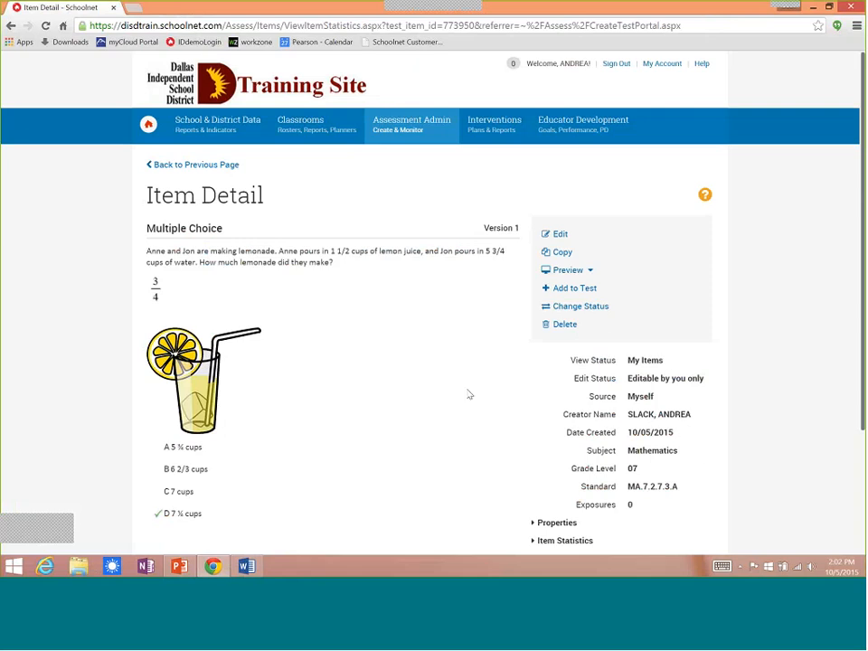
Start creating another new item from the assessment creation page so that the item types are offered.
{"action": "mouse_move", "coordinate": [404, 124]}
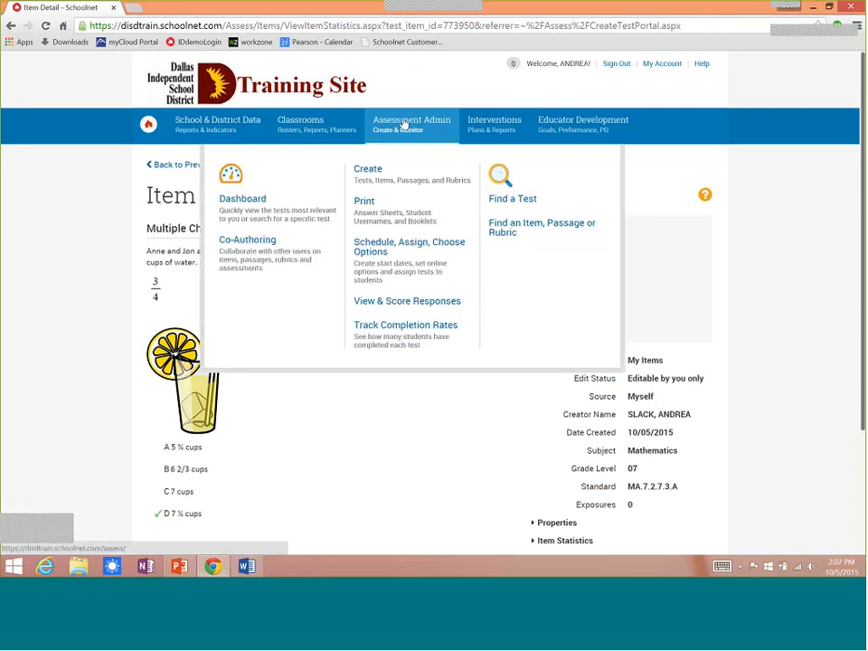
{"action": "left_click", "coordinate": [377, 173]}
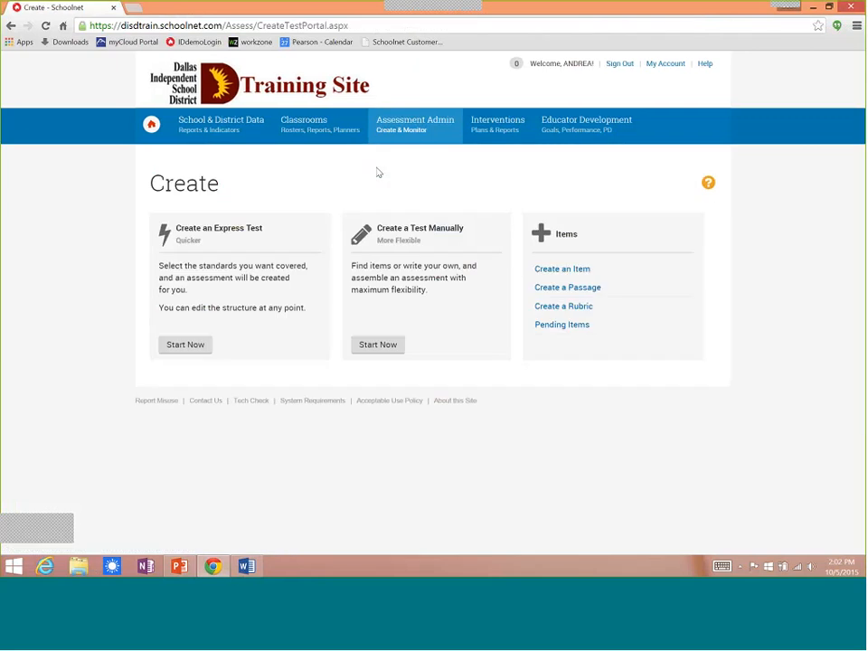
{"action": "left_click", "coordinate": [564, 270]}
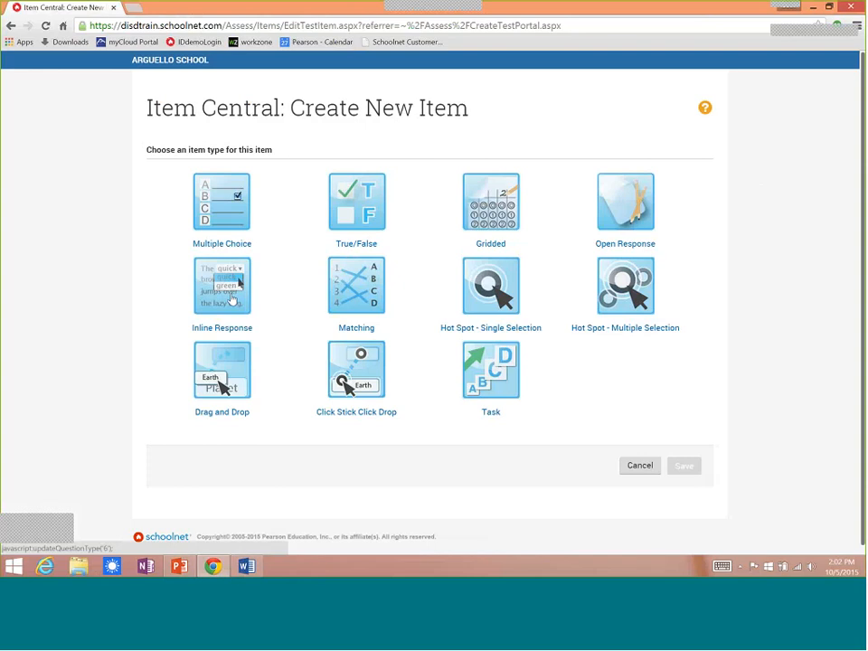
Make the new item an Inline Response with subject Social Sciences and History and grade level 07 to 07.
{"action": "left_click", "coordinate": [234, 300]}
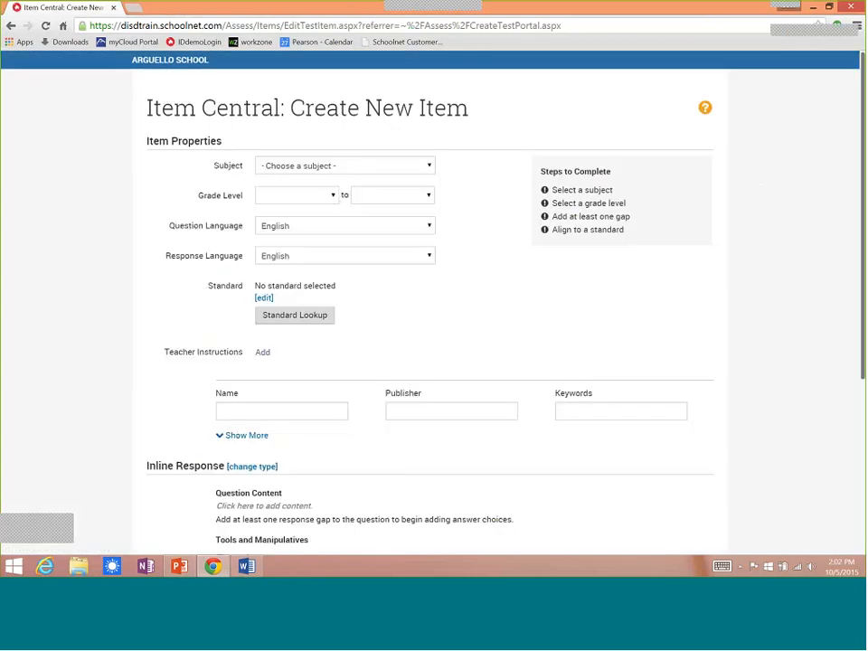
{"action": "left_click", "coordinate": [335, 167]}
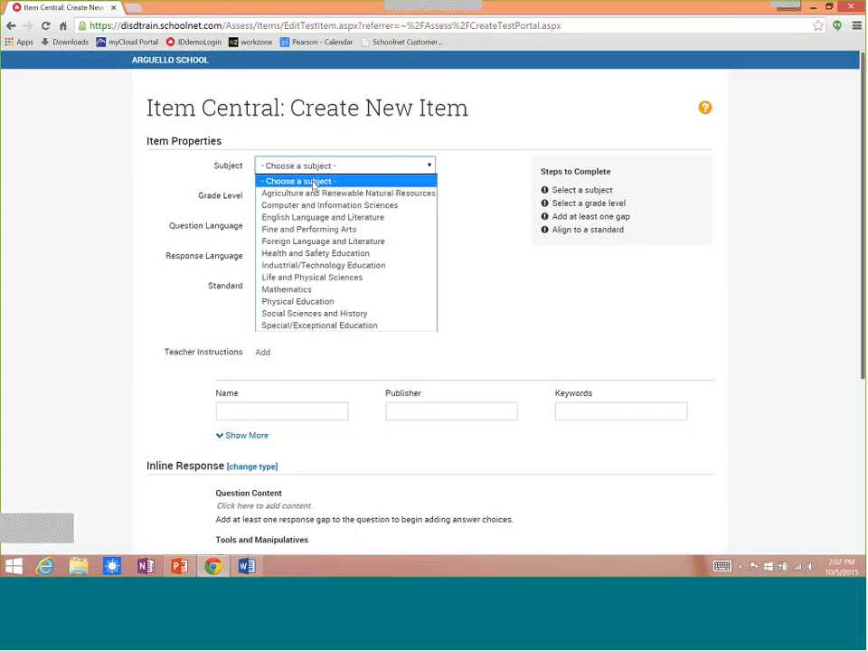
{"action": "left_click", "coordinate": [305, 313]}
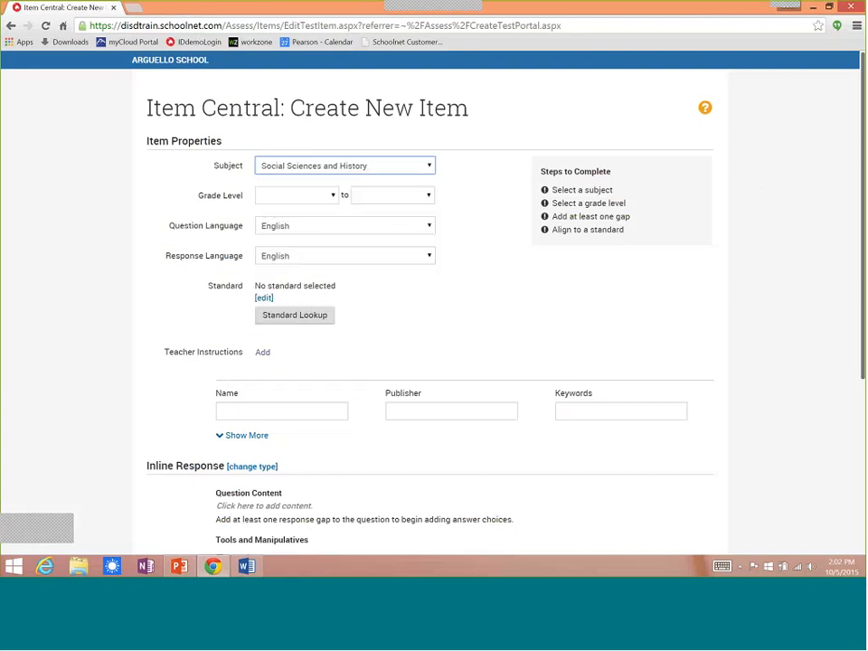
{"action": "left_click", "coordinate": [333, 195]}
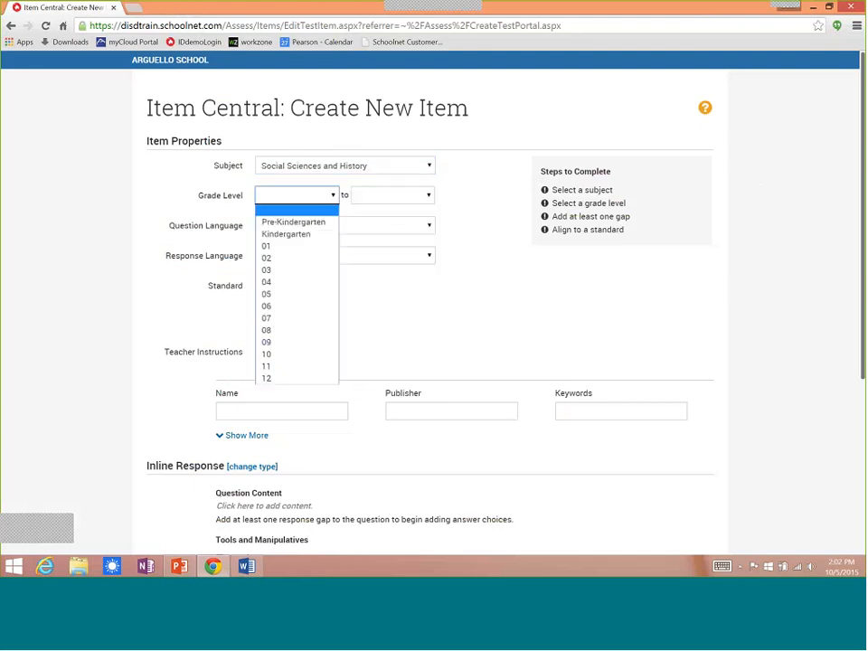
{"action": "left_click", "coordinate": [286, 317]}
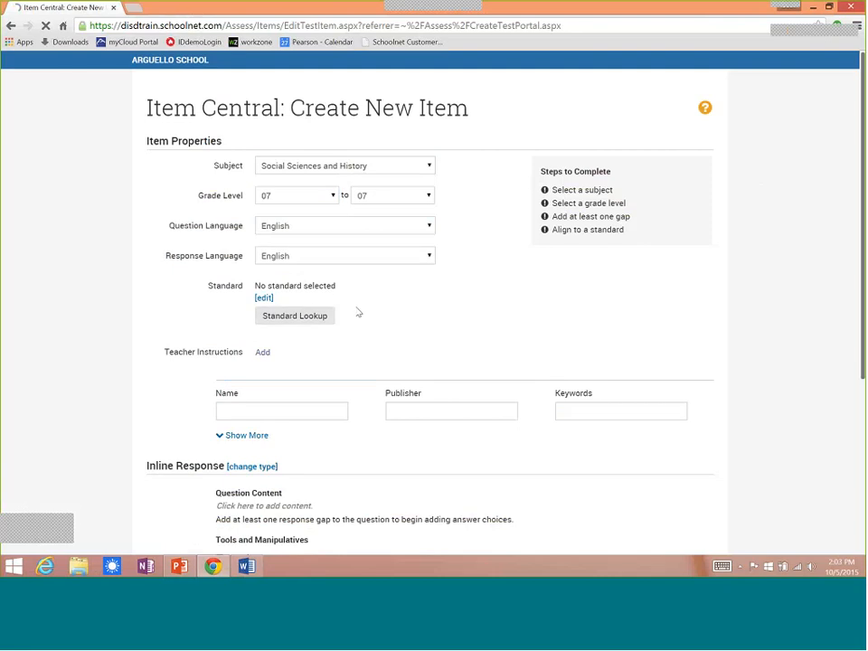
Align the item to standard SCI.8.2.6.8.A, compare and contrast potential and kinetic energy, from *4 Science 2010 for grade 08.
{"action": "left_click", "coordinate": [311, 318]}
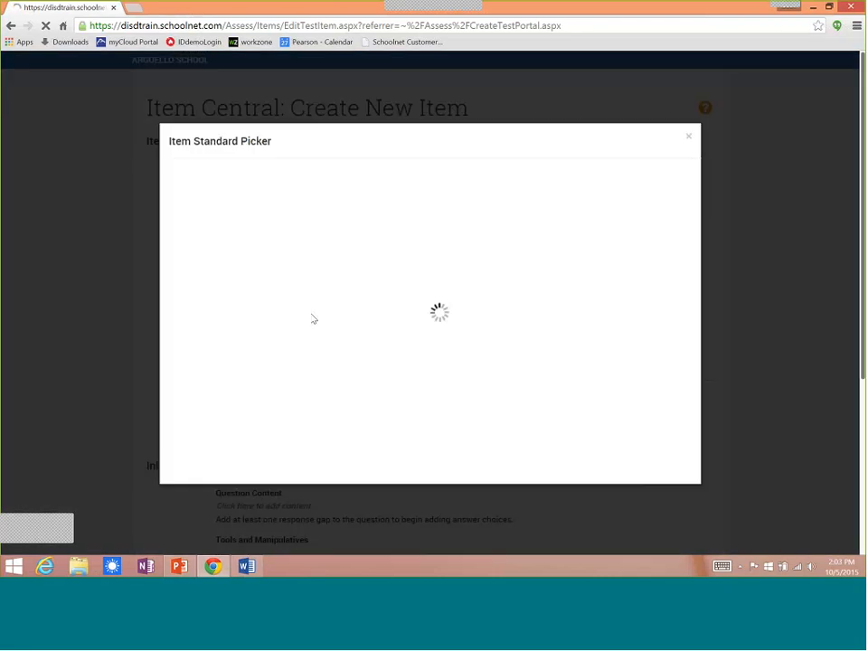
{"action": "left_click", "coordinate": [320, 247]}
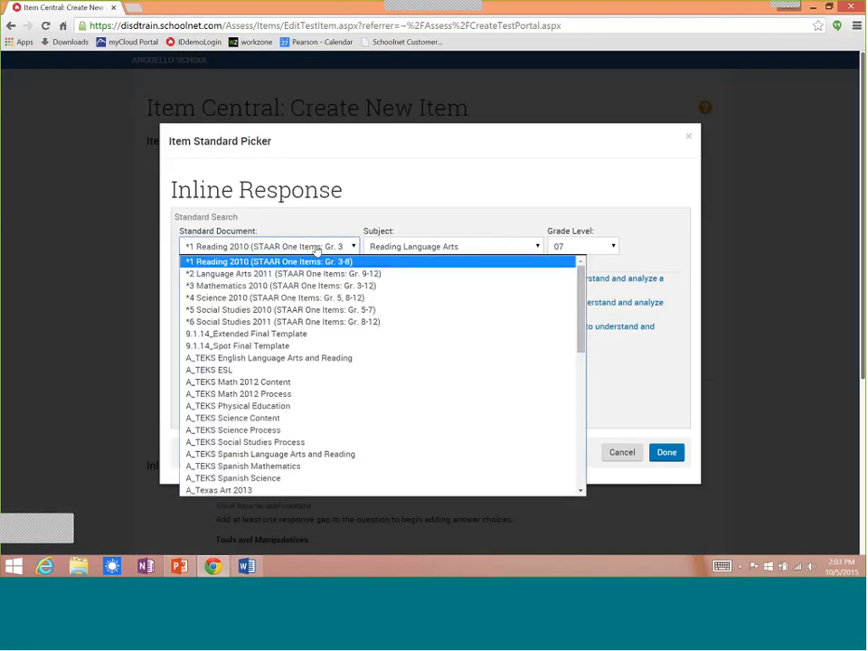
{"action": "left_click", "coordinate": [262, 297]}
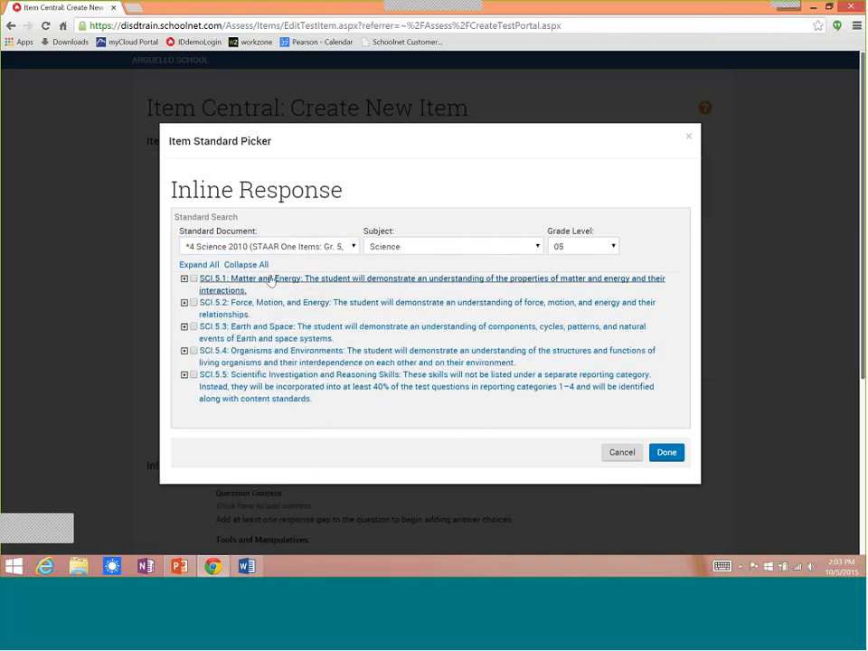
{"action": "left_click", "coordinate": [579, 248]}
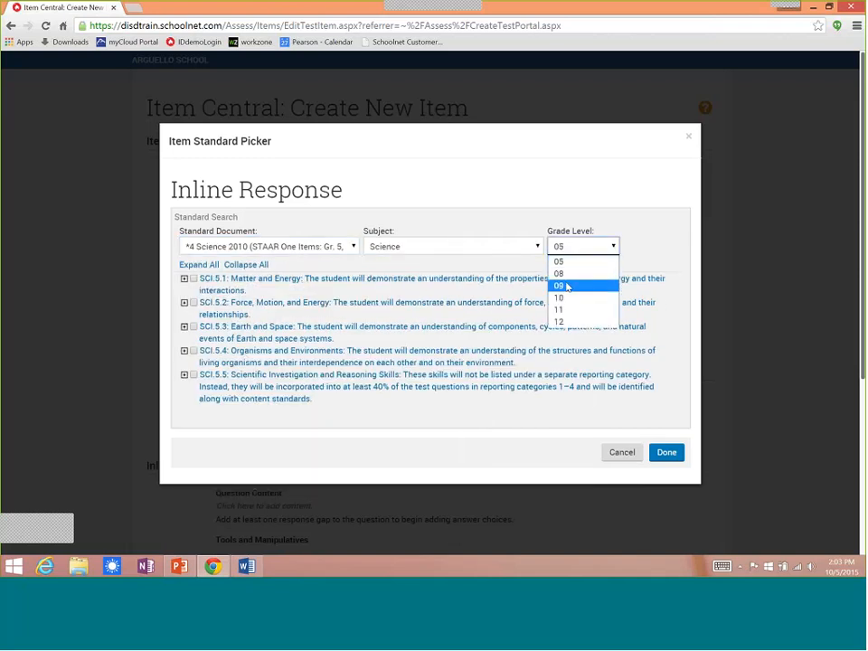
{"action": "left_click", "coordinate": [561, 276]}
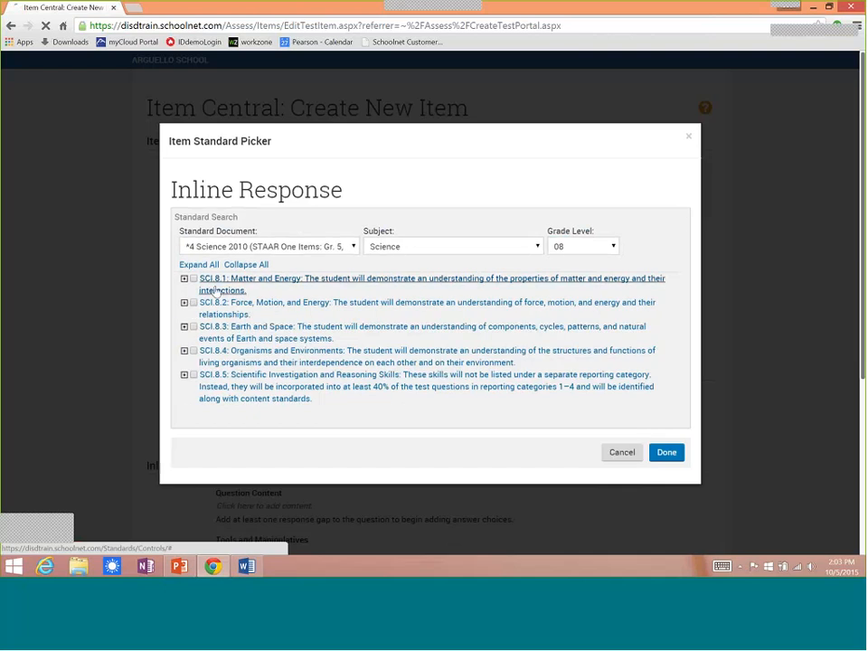
{"action": "left_click", "coordinate": [184, 304]}
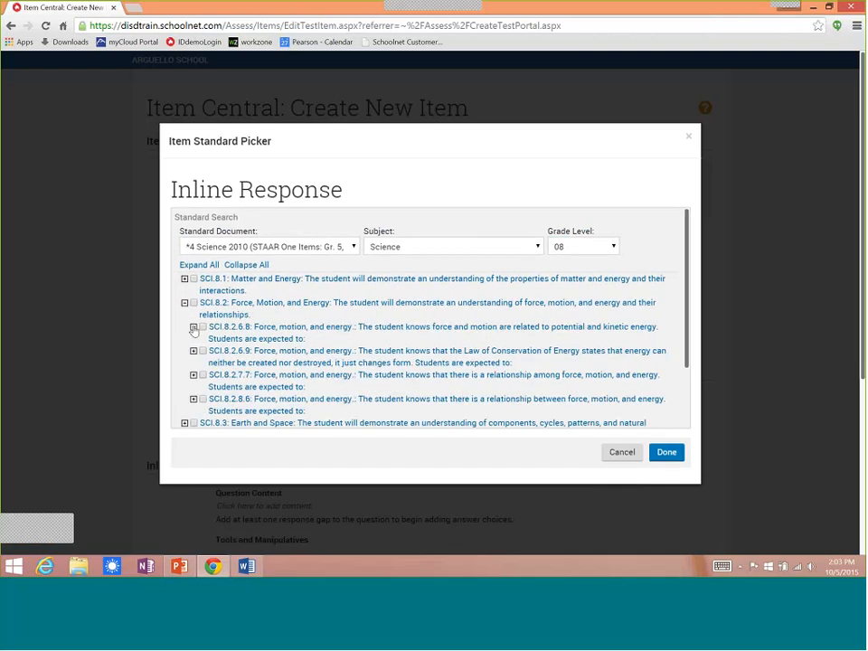
{"action": "left_click", "coordinate": [193, 329]}
{"action": "left_click", "coordinate": [212, 351]}
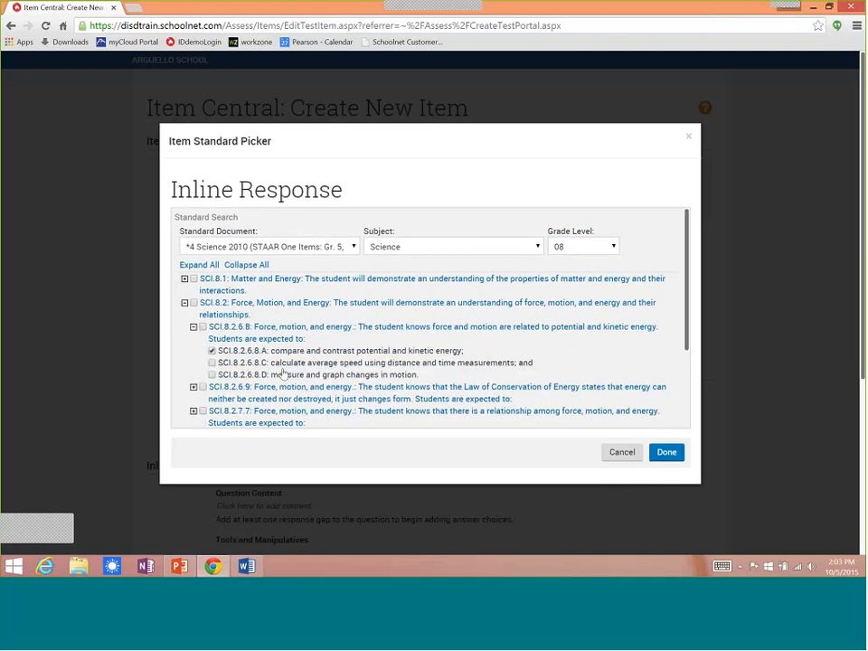
{"action": "left_click", "coordinate": [670, 452]}
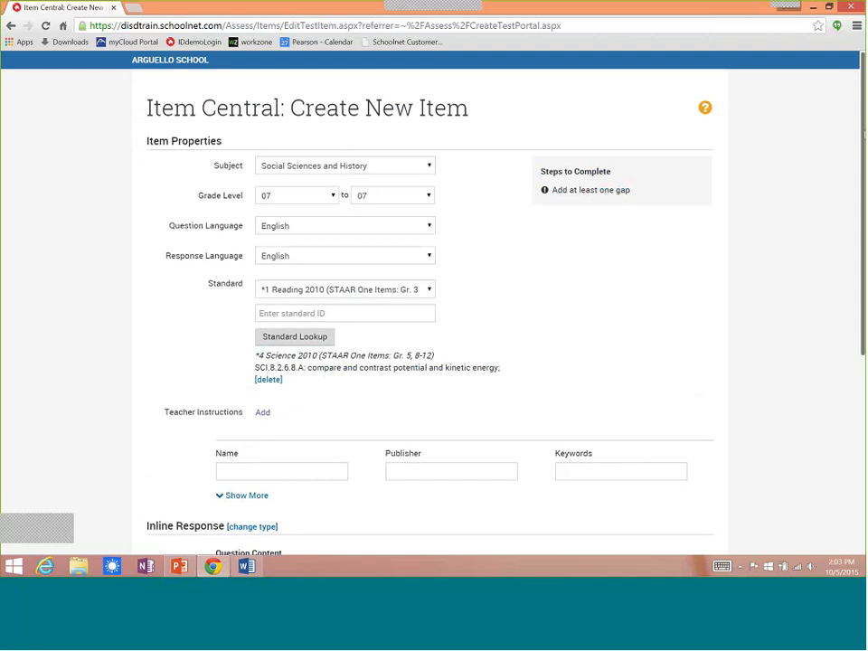
Copy the soccer ball sentences under Inline in the Word script and paste them as the item's question content.
{"action": "scroll", "coordinate": [434, 299], "scroll_direction": "down", "scroll_amount": 3}
{"action": "scroll", "coordinate": [431, 417], "scroll_direction": "down", "scroll_amount": 1}
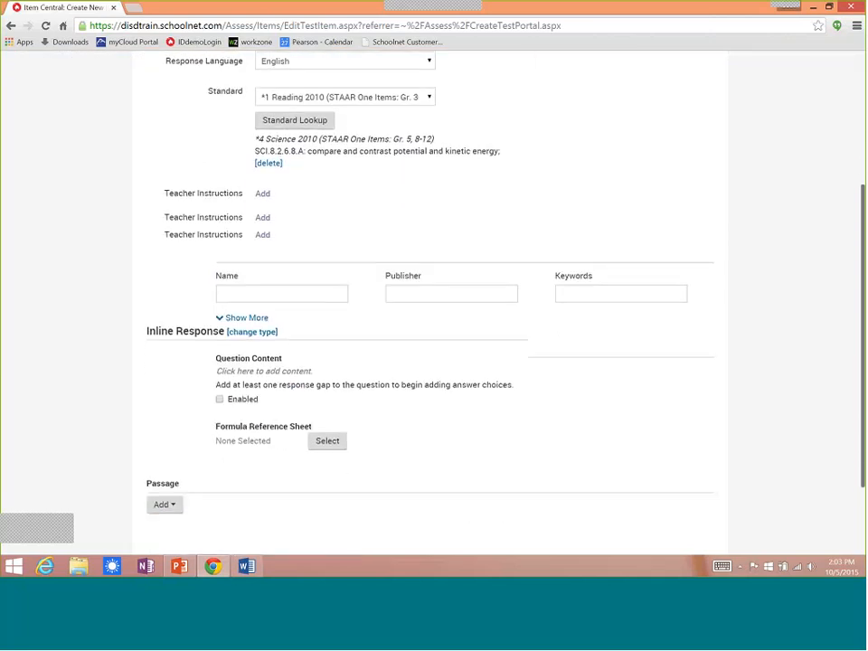
{"action": "left_click", "coordinate": [247, 567]}
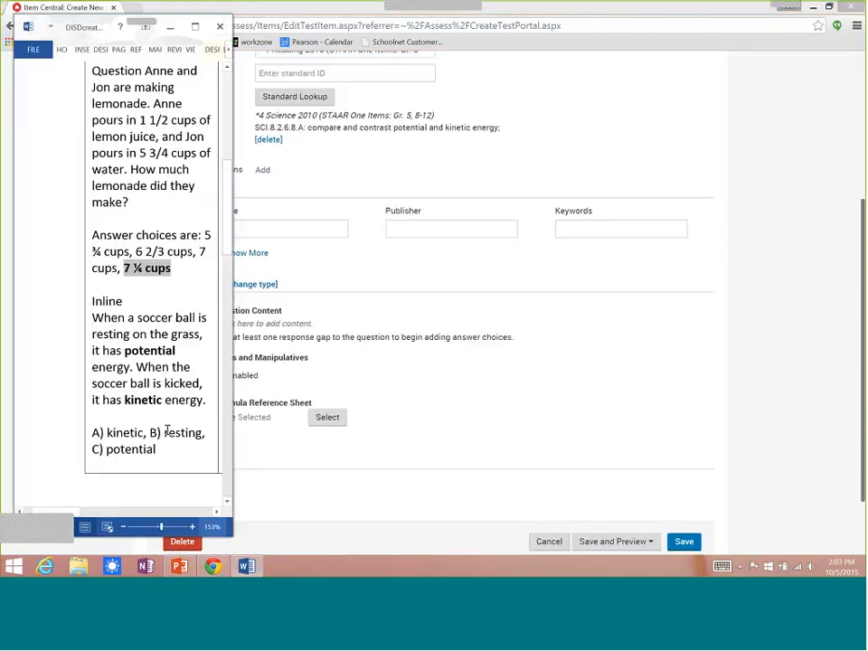
{"action": "left_click_drag", "start_coordinate": [201, 401], "coordinate": [89, 319]}
{"action": "key", "text": "ctrl+c"}
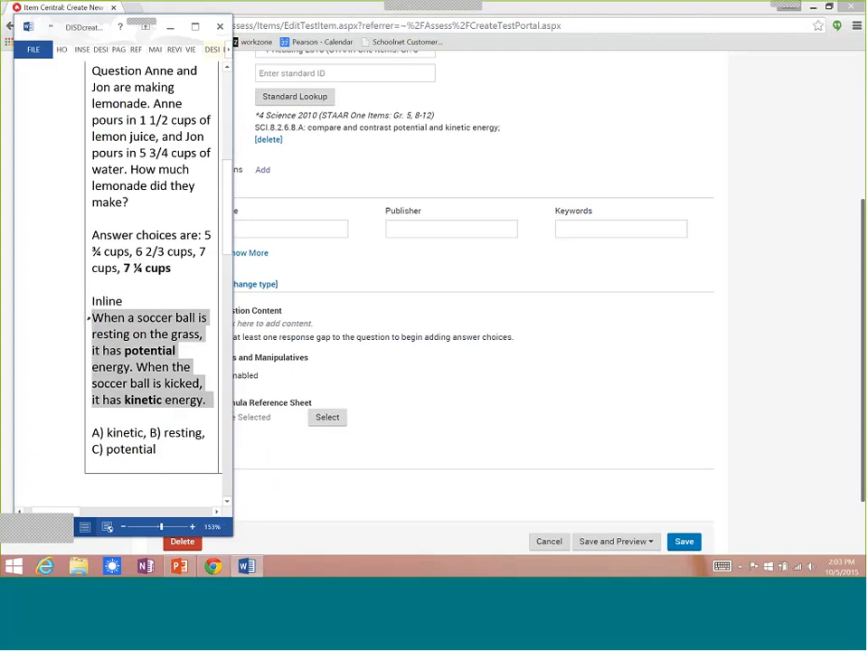
{"action": "left_click", "coordinate": [330, 334]}
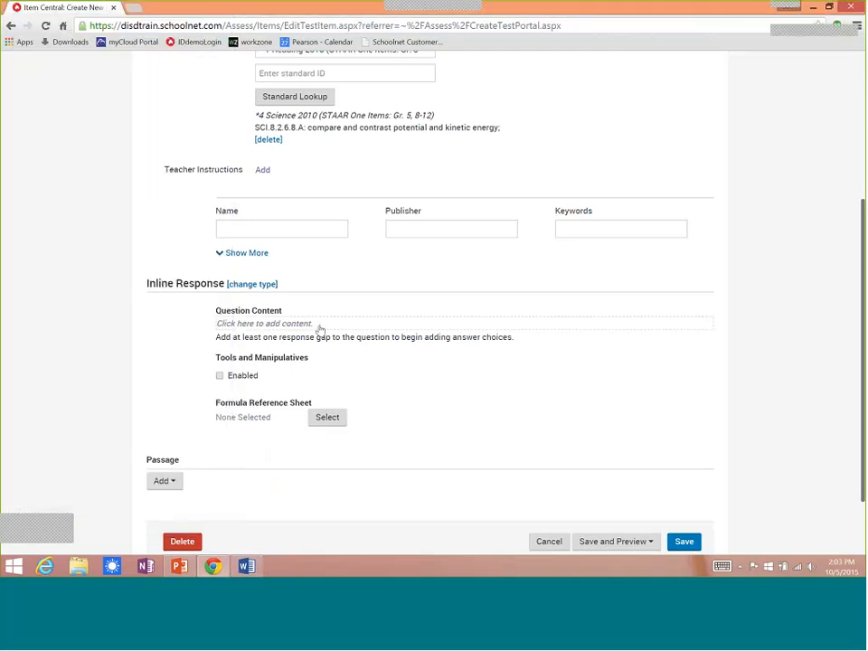
{"action": "left_click", "coordinate": [318, 325]}
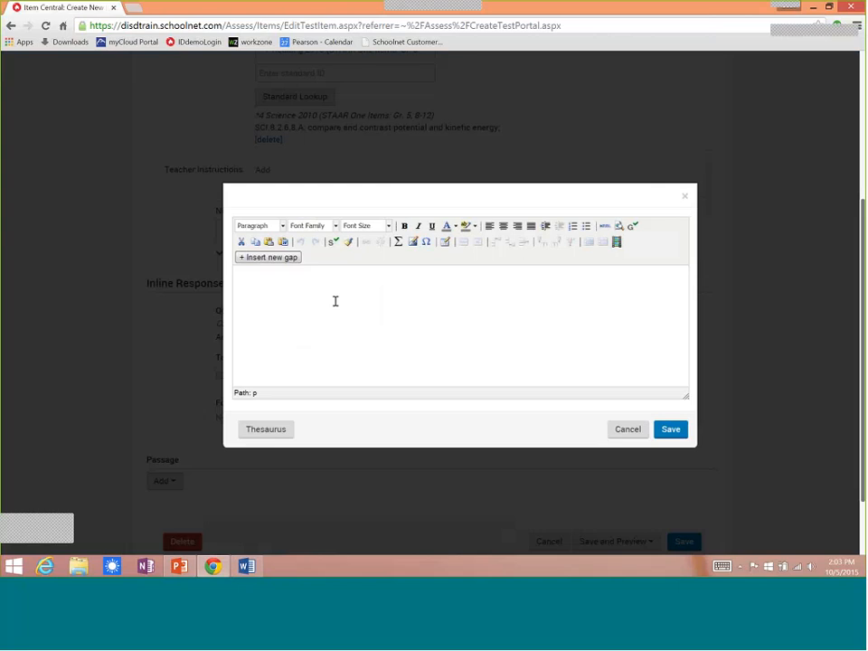
{"action": "key", "text": "ctrl+v"}
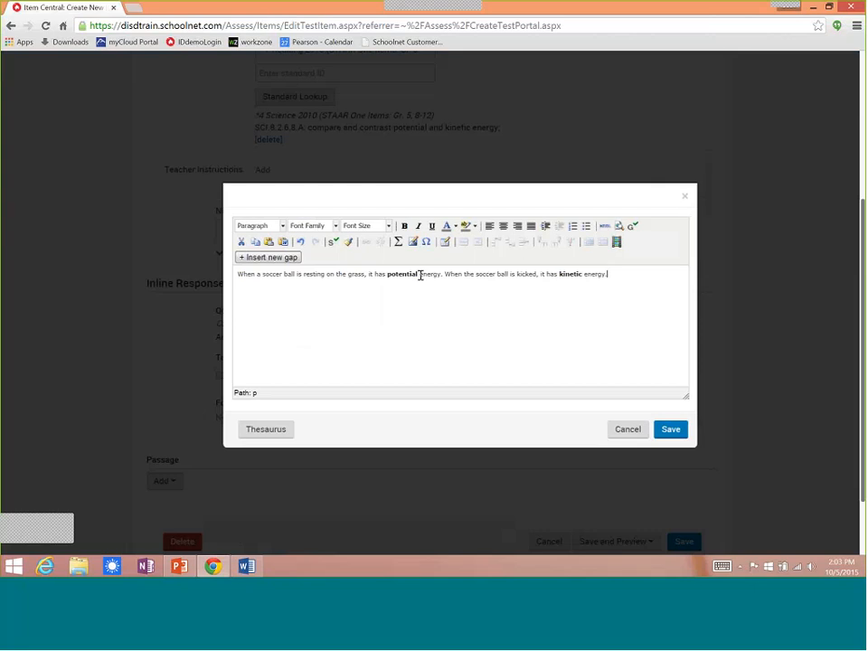
Replace the bold words potential and kinetic in the question text with response gaps and save the content.
{"action": "left_click_drag", "start_coordinate": [420, 275], "coordinate": [391, 278]}
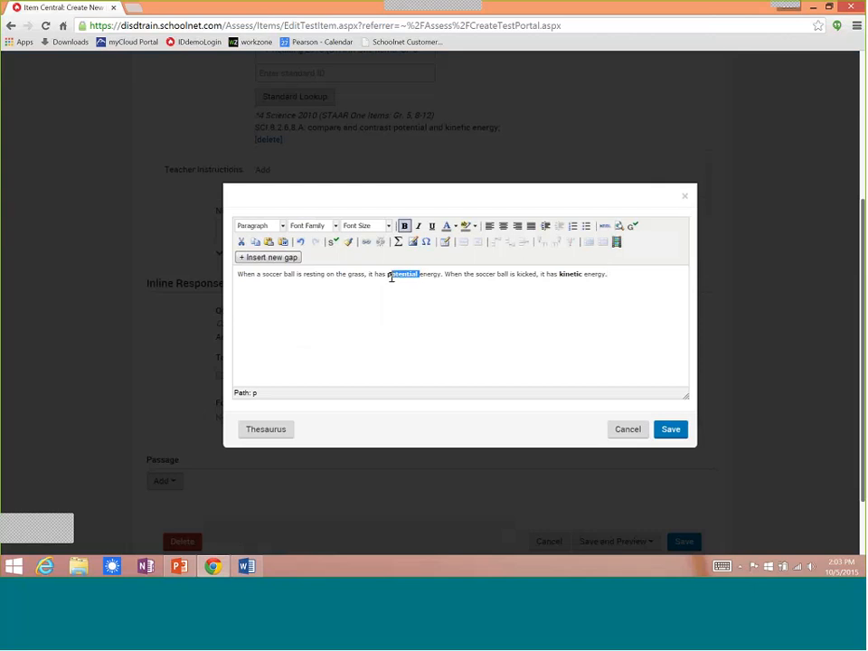
{"action": "left_click", "coordinate": [284, 257]}
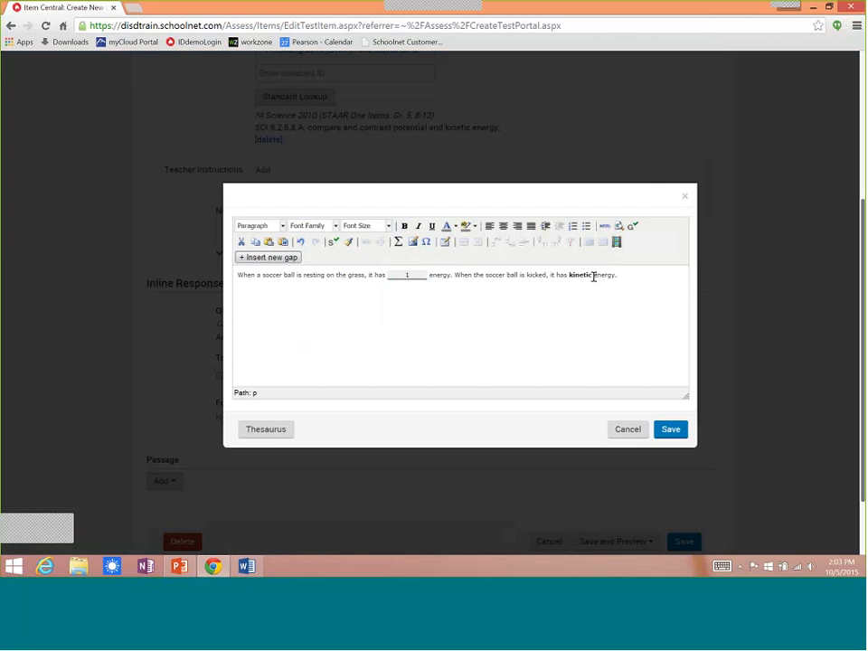
{"action": "left_click_drag", "start_coordinate": [593, 277], "coordinate": [571, 277]}
{"action": "left_click", "coordinate": [287, 257]}
{"action": "left_click", "coordinate": [672, 430]}
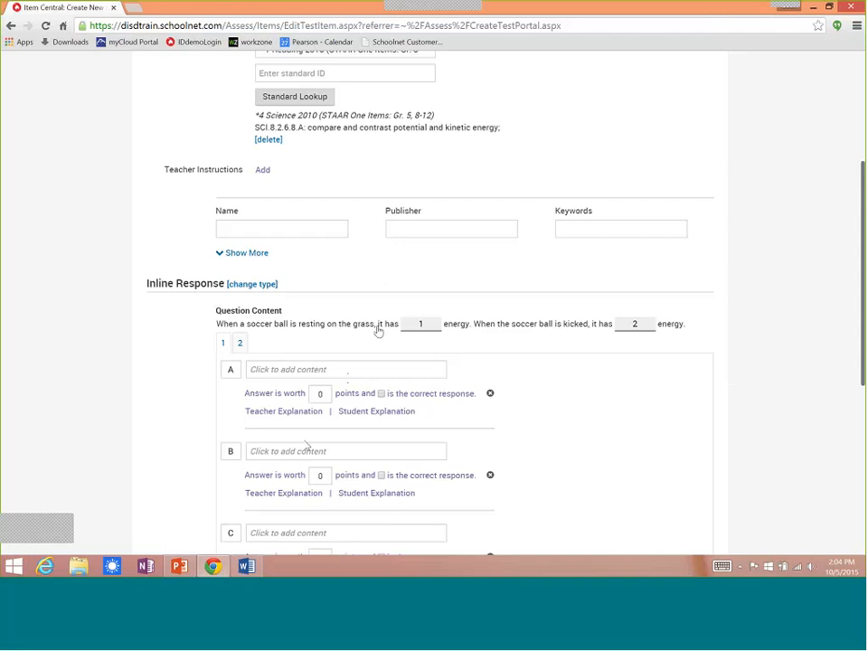
Enter kinetic, resting and potential as answer choices A, B and C for gap 1, checking the Word script.
{"action": "left_click", "coordinate": [326, 372]}
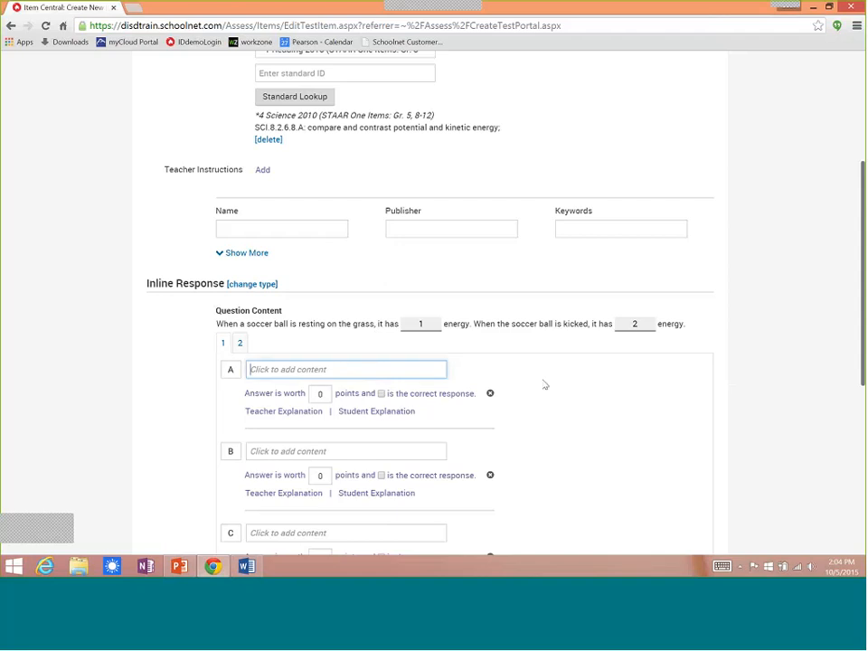
{"action": "type", "text": "kinetic"}
{"action": "left_click", "coordinate": [383, 453]}
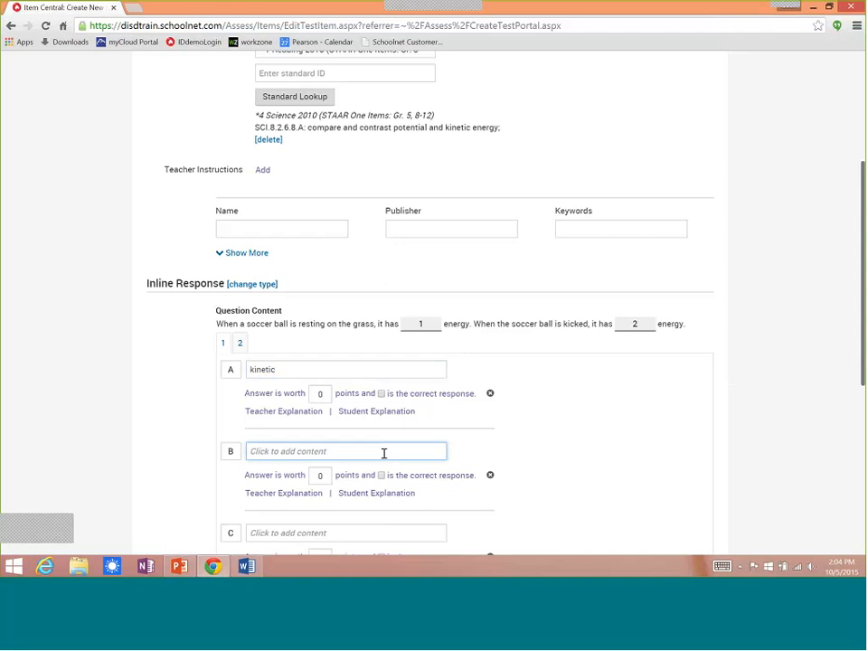
{"action": "type", "text": "resting"}
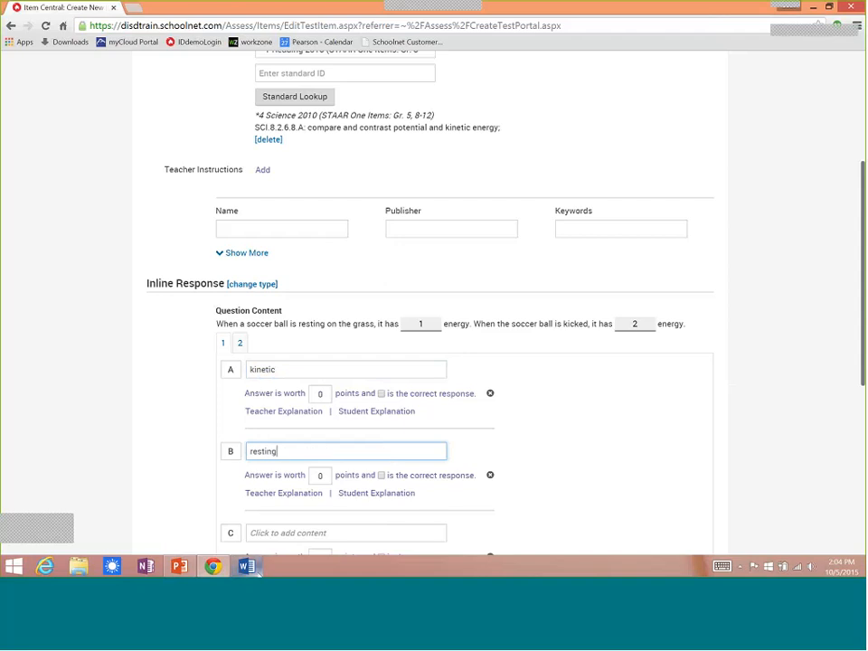
{"action": "left_click", "coordinate": [248, 567]}
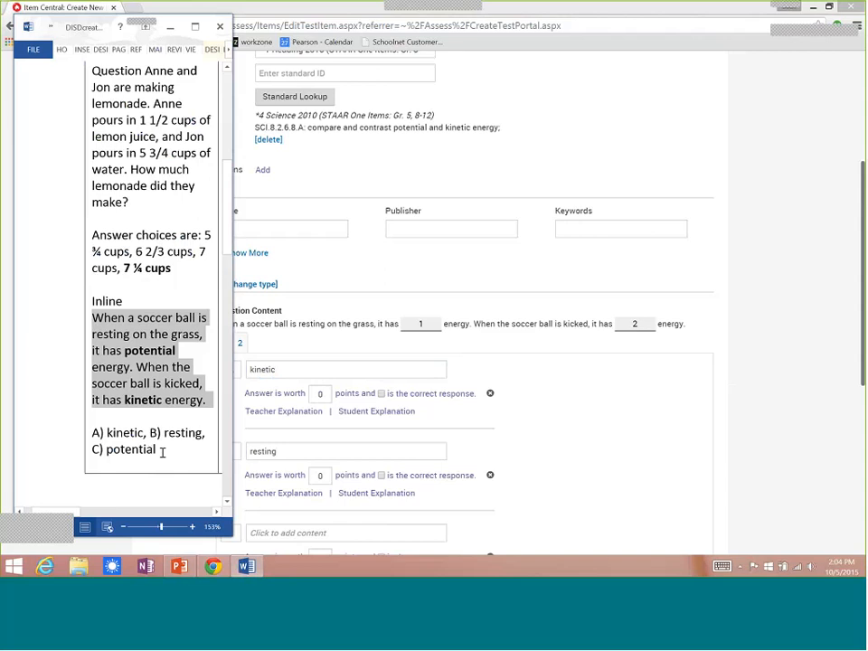
{"action": "left_click", "coordinate": [328, 533]}
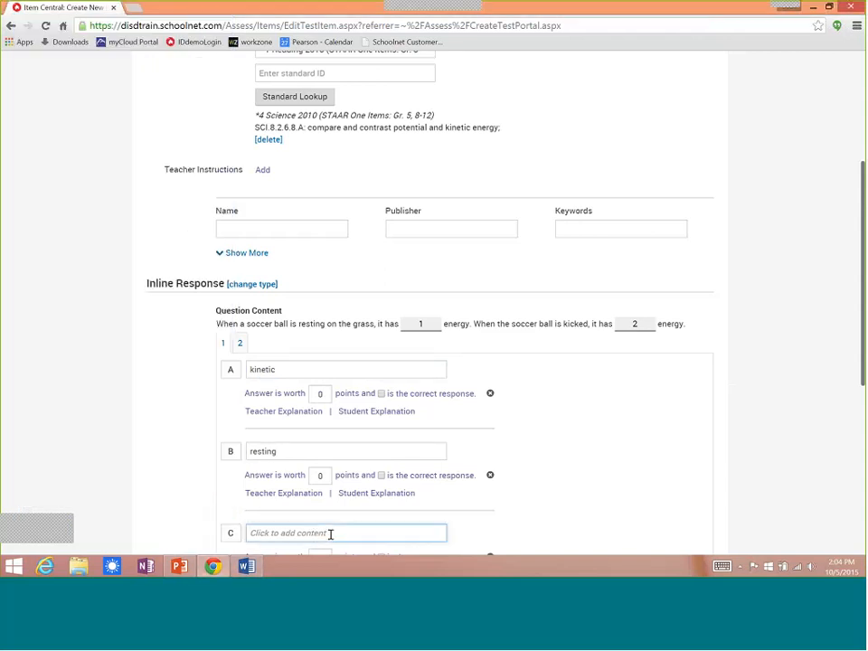
{"action": "type", "text": "potential"}
Check the Word script for the first gap's answer and mark choice C, potential, as its correct response.
{"action": "scroll", "coordinate": [507, 246], "scroll_direction": "down", "scroll_amount": 1}
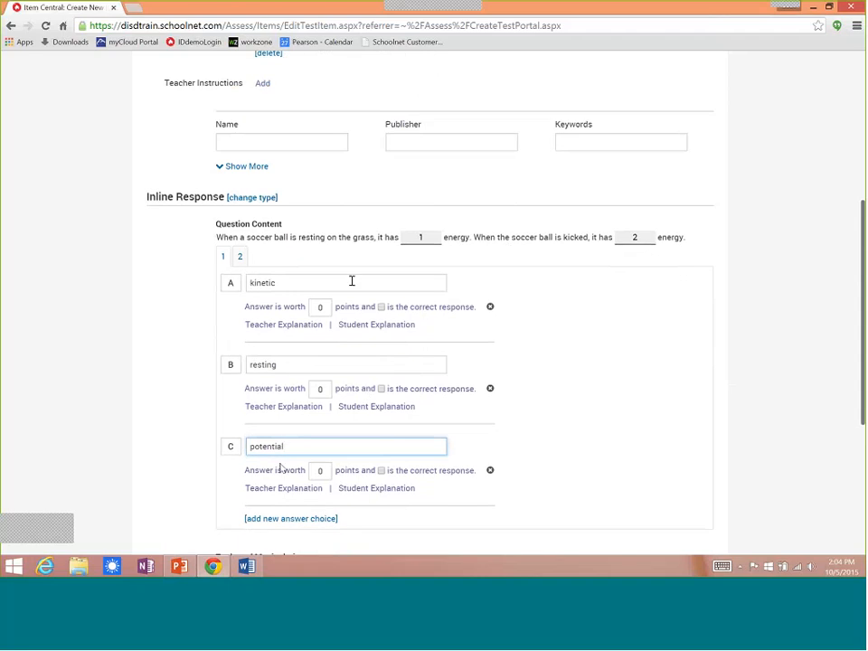
{"action": "key", "text": "alt+Tab"}
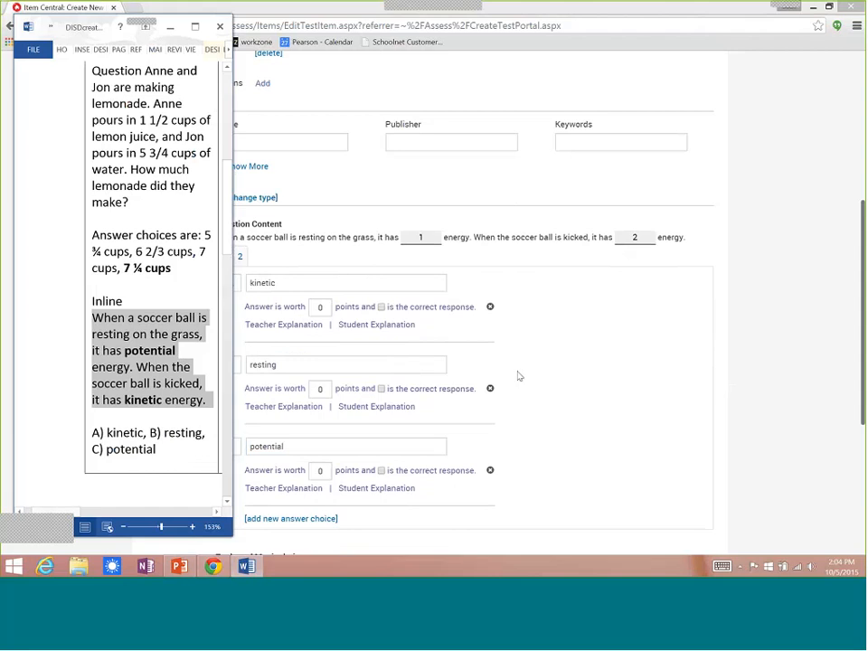
{"action": "left_click", "coordinate": [571, 356]}
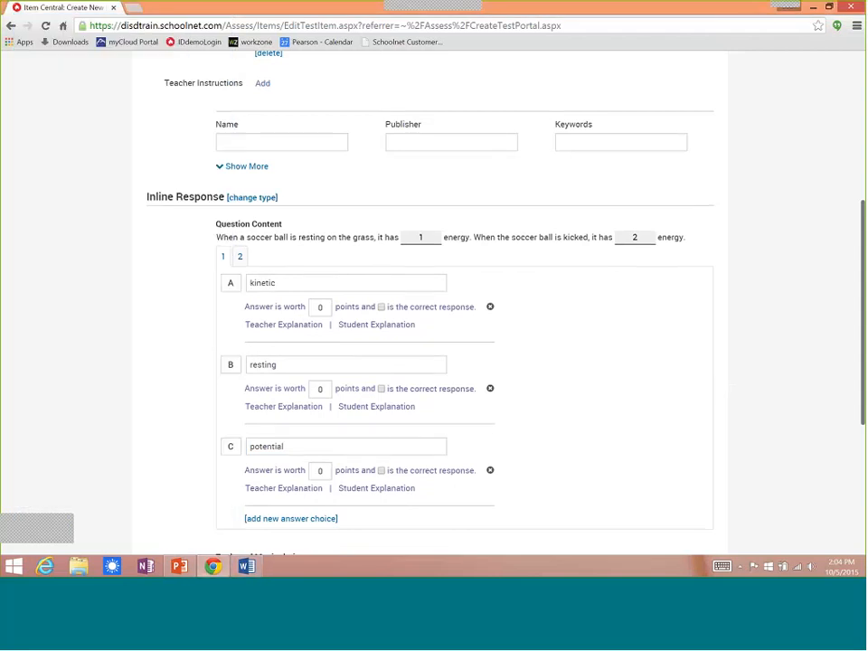
{"action": "left_click", "coordinate": [381, 470]}
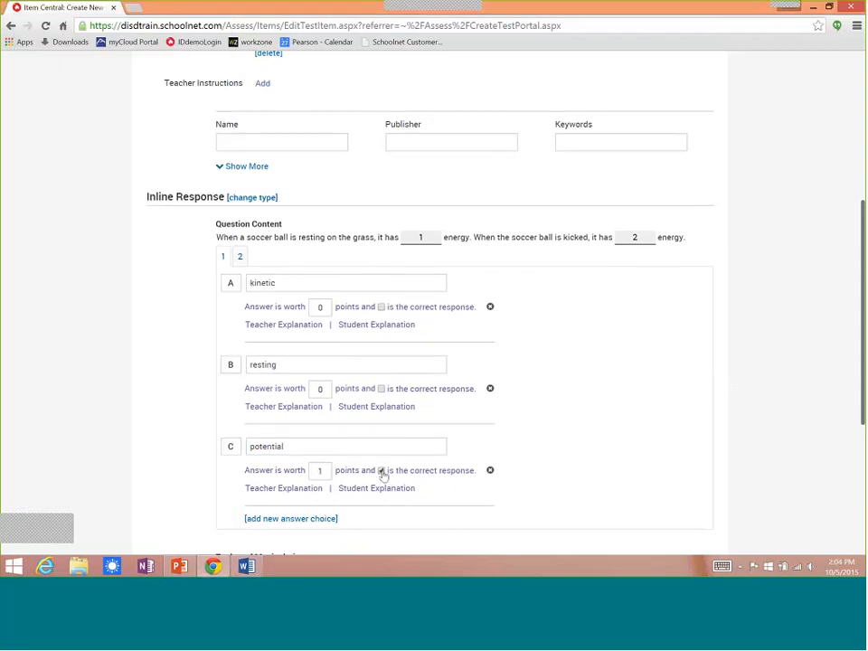
Enter kinetic, resting and potential as answer choices A, B and C for gap 2 and mark choice A, kinetic, as correct.
{"action": "left_click", "coordinate": [241, 258]}
{"action": "left_click", "coordinate": [266, 284]}
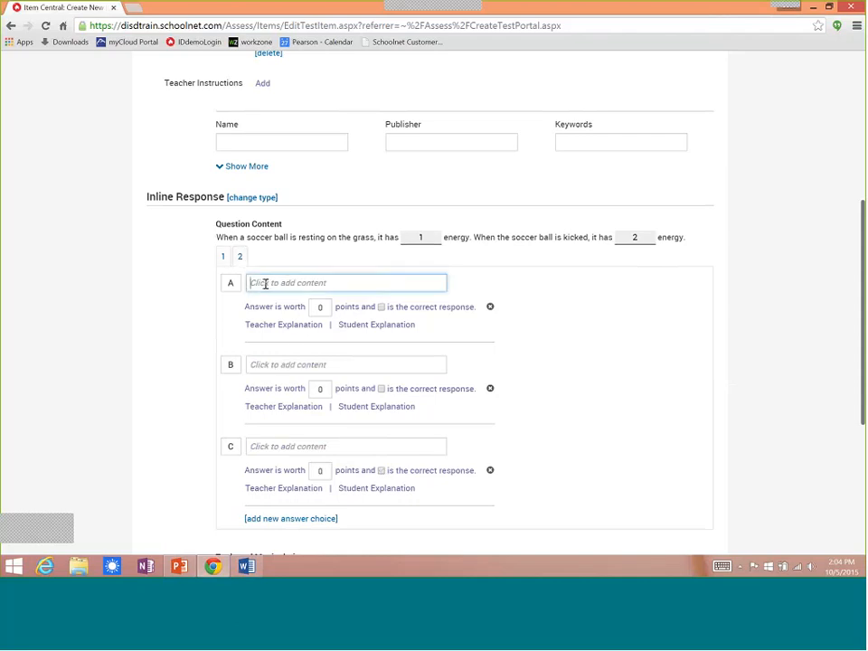
{"action": "type", "text": "kinetic"}
{"action": "left_click", "coordinate": [294, 367]}
{"action": "type", "text": "resting"}
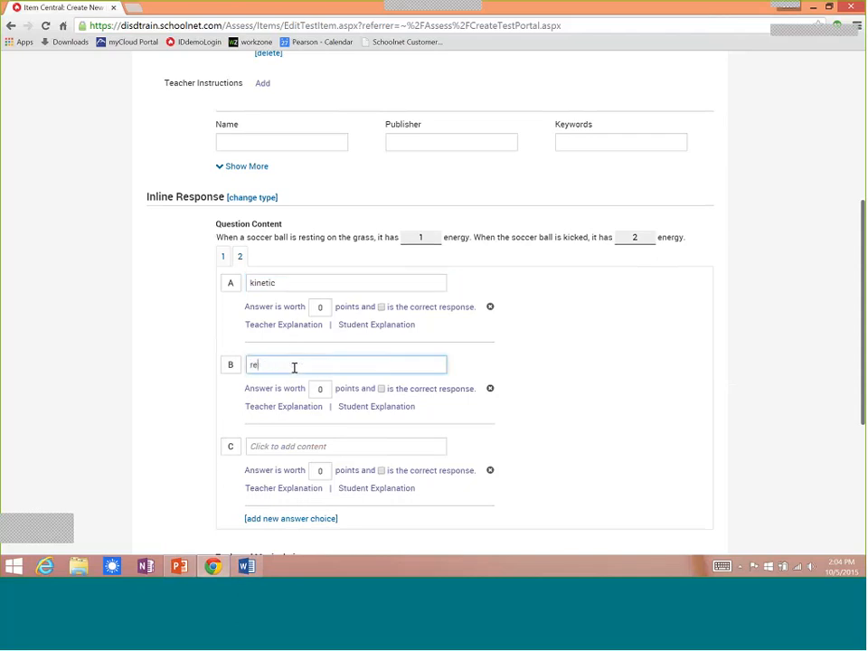
{"action": "left_click", "coordinate": [301, 446]}
{"action": "type", "text": "p"}
{"action": "type", "text": "otn"}
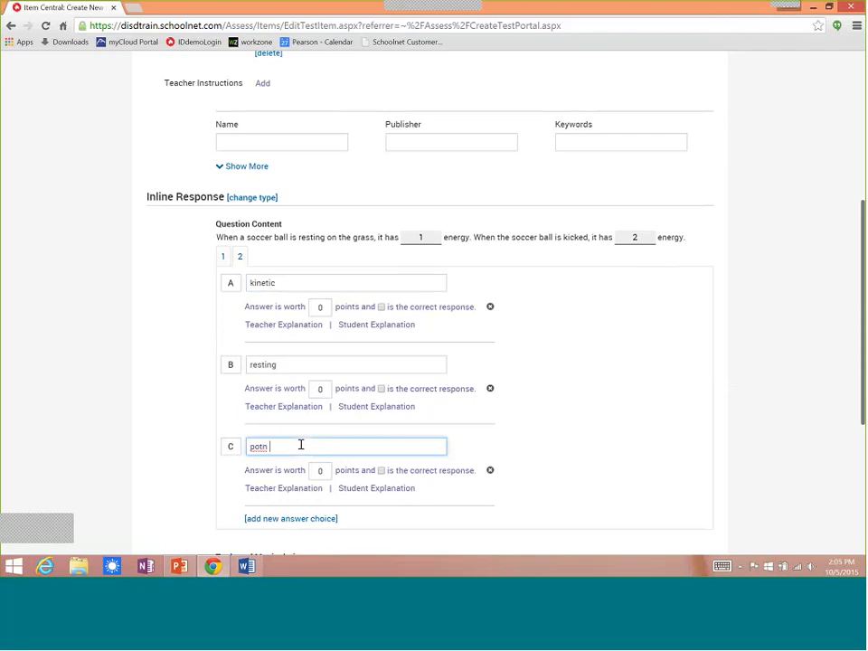
{"action": "key", "text": "BackSpace"}
{"action": "key", "text": "BackSpace"}
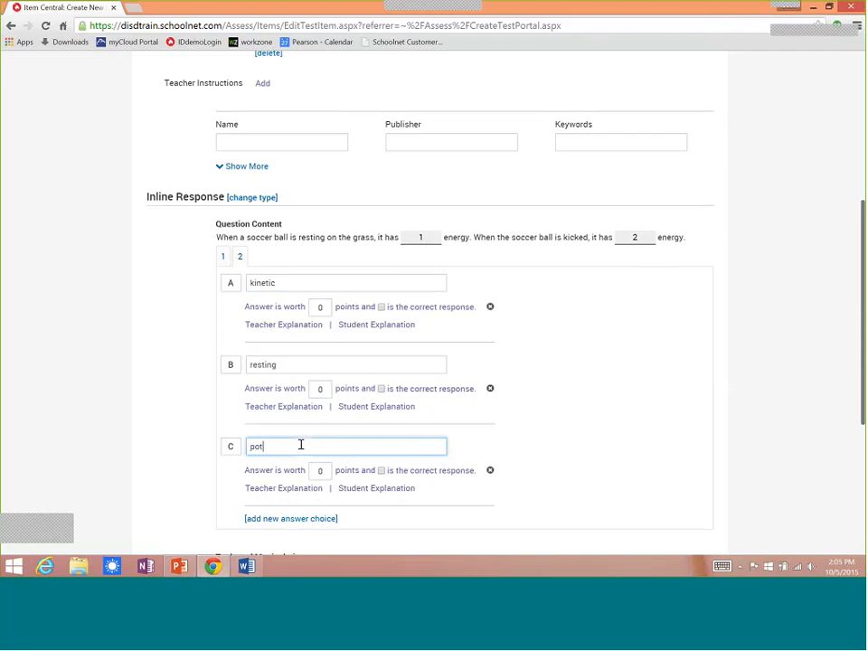
{"action": "type", "text": "entiasl"}
{"action": "key", "text": "BackSpace"}
{"action": "type", "text": "l"}
{"action": "left_click", "coordinate": [381, 308]}
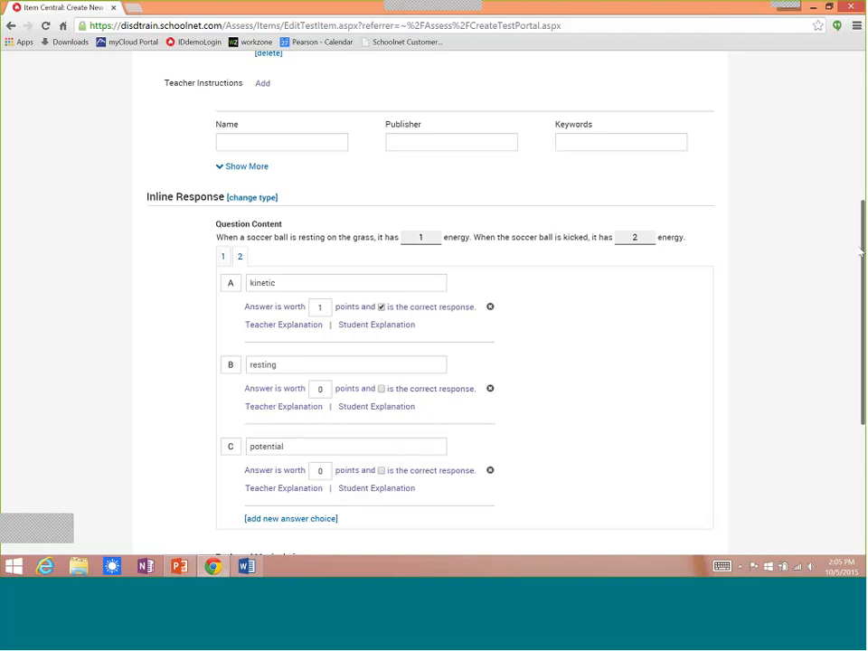
Save and preview the item with manipulatives, inspect the answer choices offered in the first gap, and close the preview.
{"action": "left_click_drag", "start_coordinate": [862, 252], "coordinate": [862, 301]}
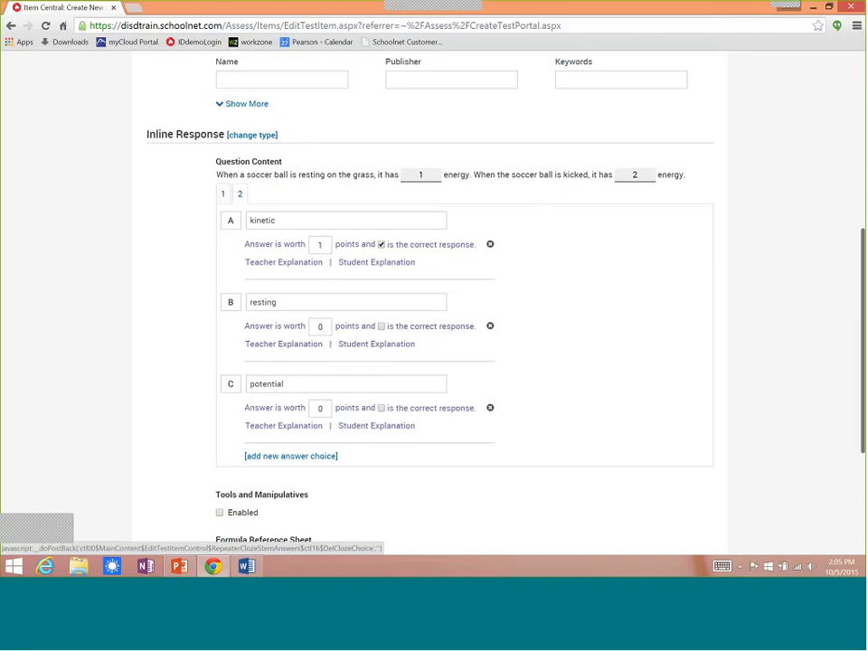
{"action": "scroll", "coordinate": [363, 381], "scroll_direction": "down", "scroll_amount": 3}
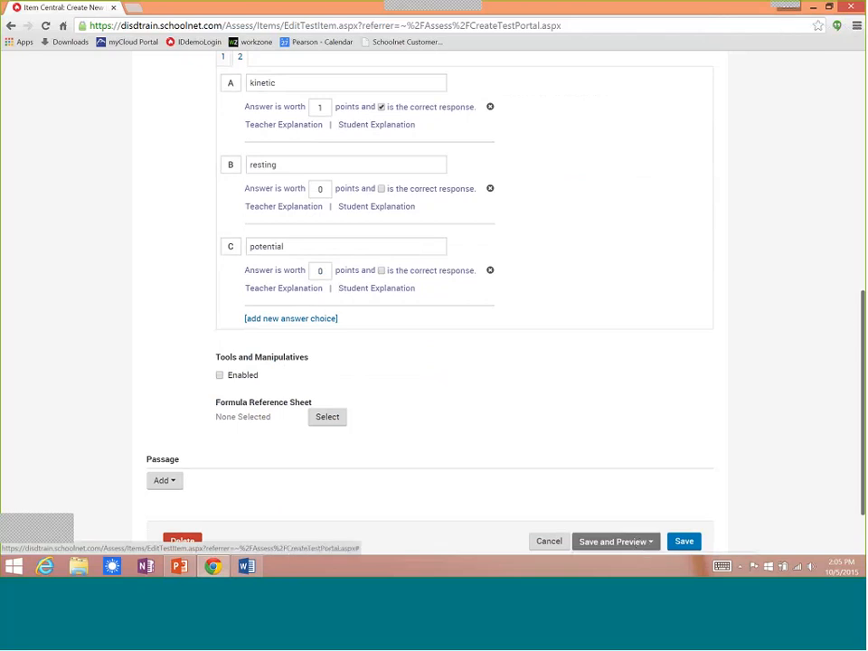
{"action": "left_click_drag", "start_coordinate": [863, 393], "coordinate": [863, 434]}
{"action": "left_click", "coordinate": [637, 458]}
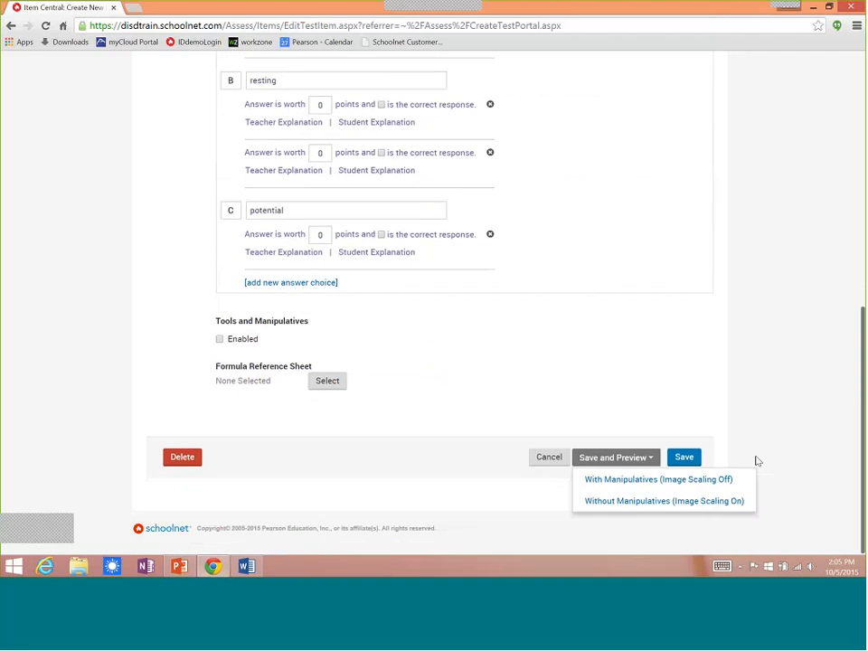
{"action": "left_click", "coordinate": [644, 486]}
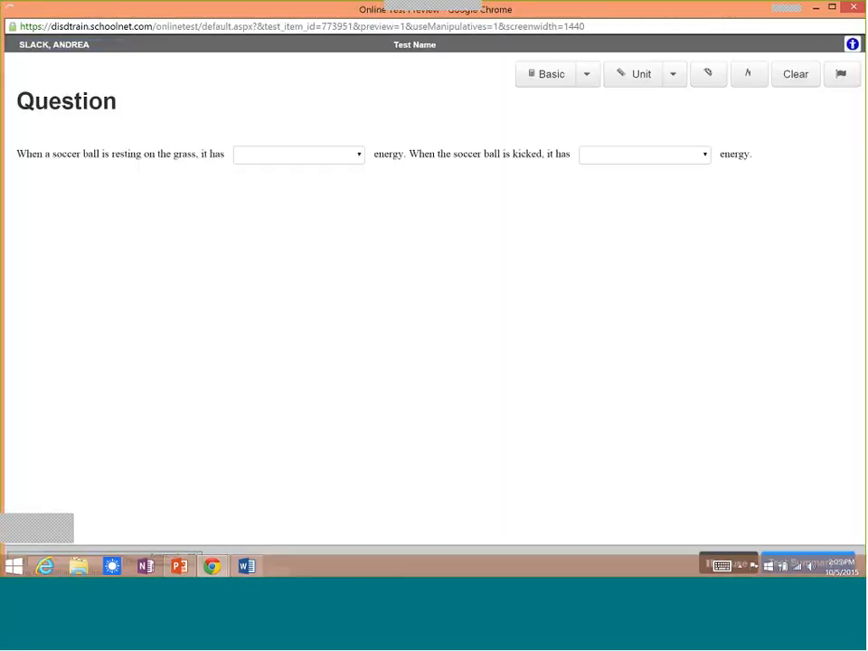
{"action": "left_click", "coordinate": [360, 156]}
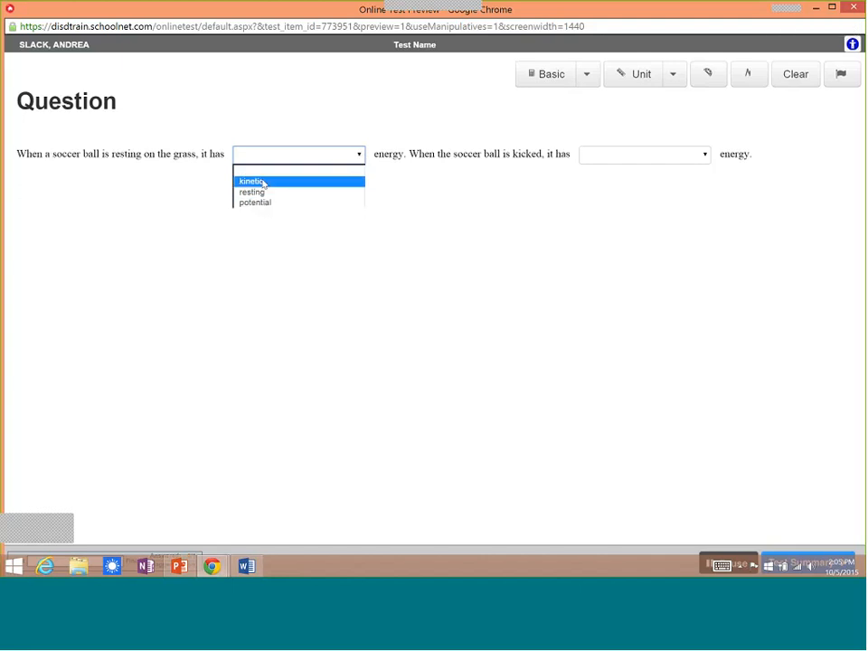
{"action": "left_click", "coordinate": [443, 199]}
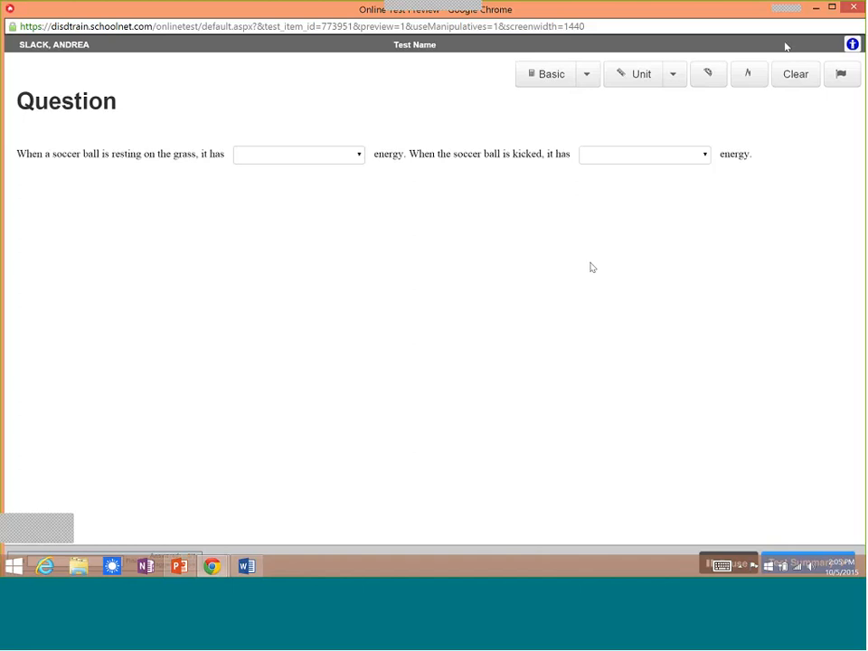
{"action": "left_click", "coordinate": [853, 8]}
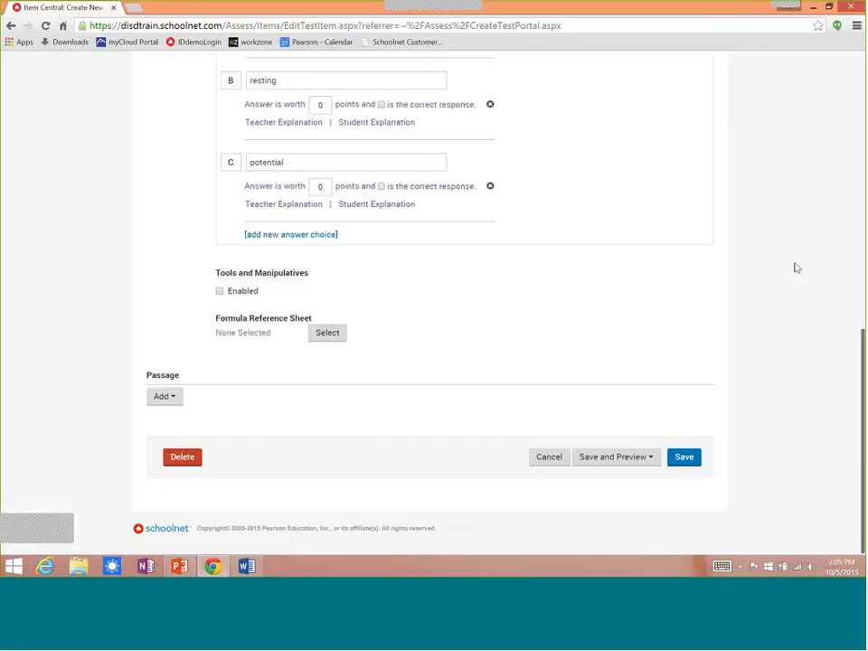
Save the inline response item and keep its Item Central availability set to Only to Me.
{"action": "left_click", "coordinate": [685, 459]}
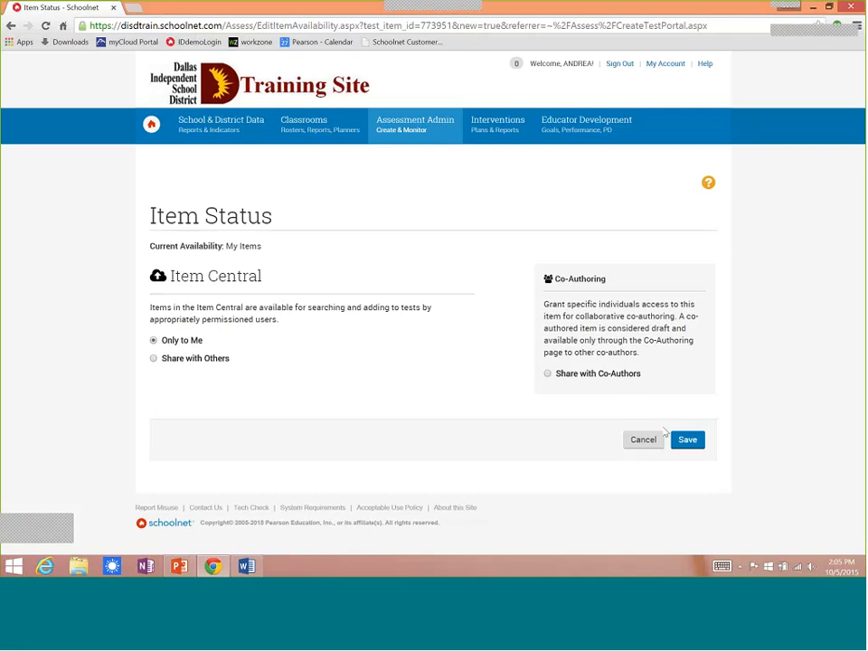
{"action": "left_click", "coordinate": [691, 442]}
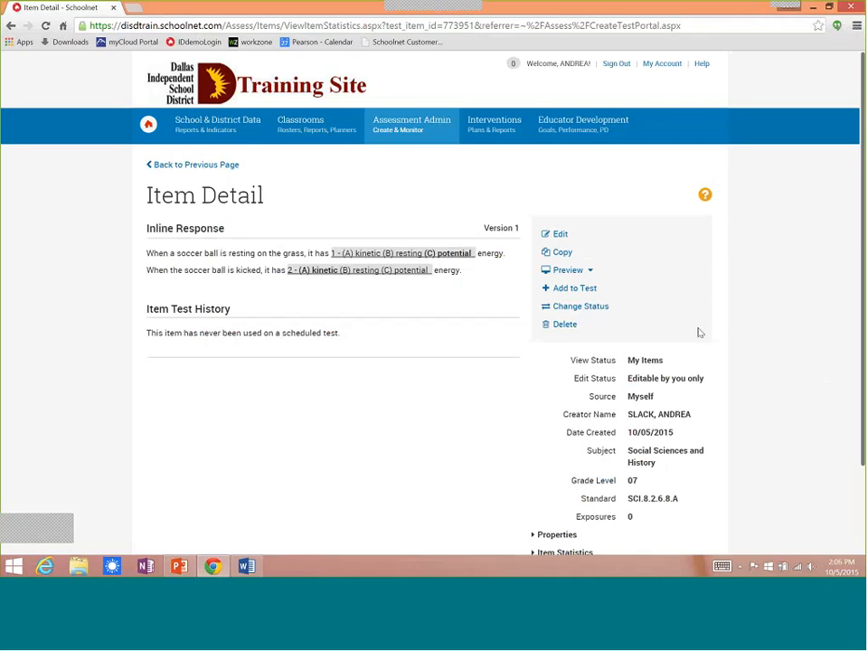
Browse Item Central for the items created by Me and look through the resulting list.
{"action": "mouse_move", "coordinate": [403, 123]}
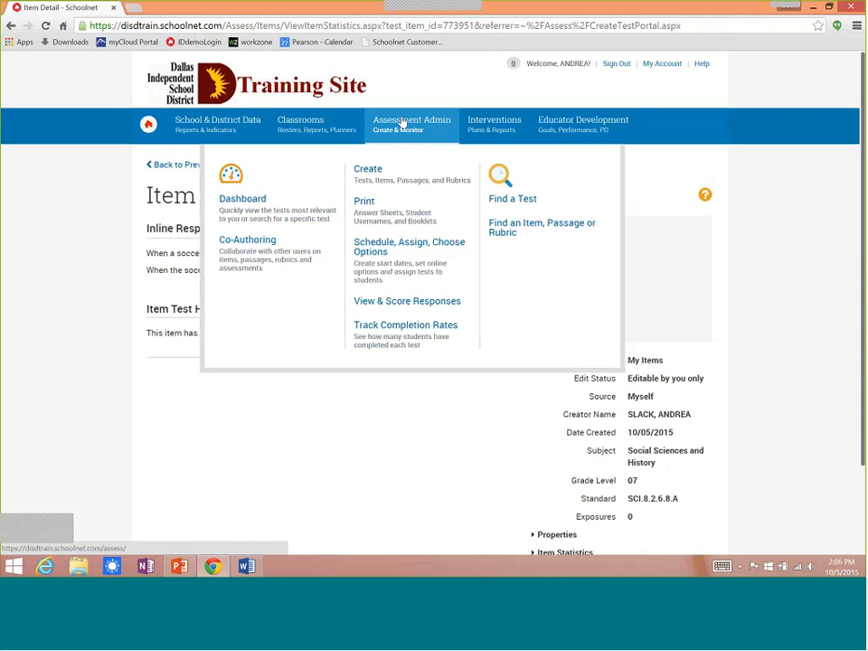
{"action": "left_click", "coordinate": [507, 231]}
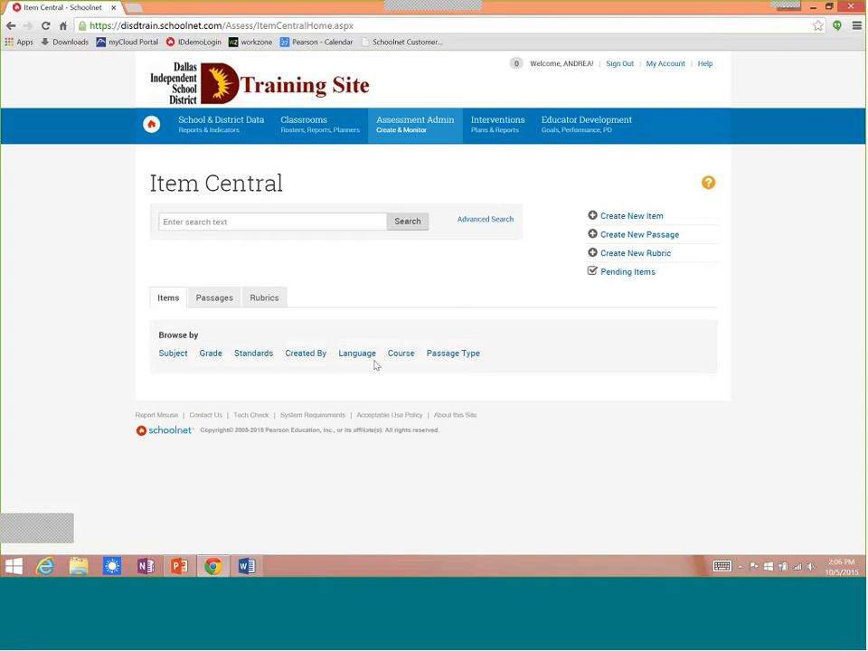
{"action": "left_click", "coordinate": [306, 354]}
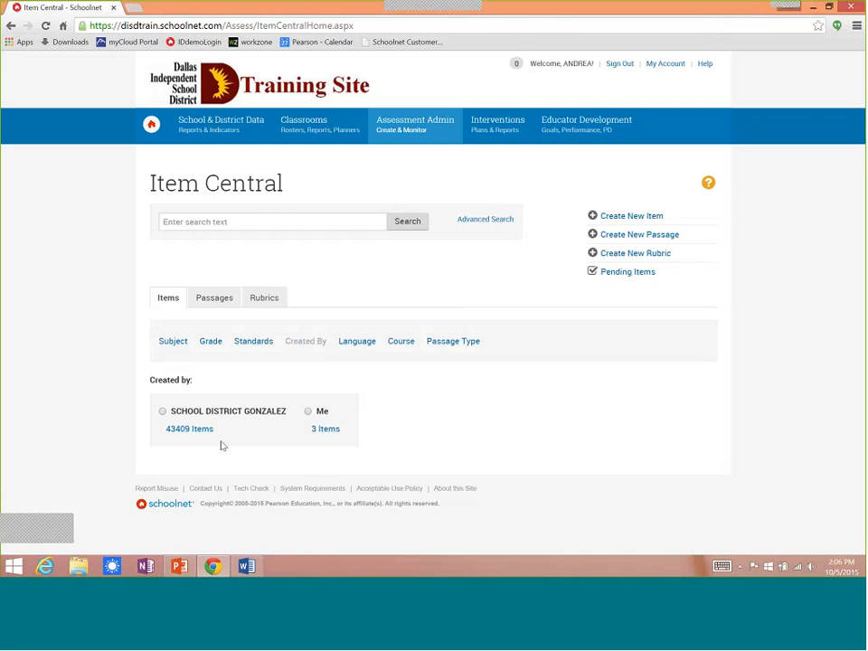
{"action": "left_click", "coordinate": [333, 431]}
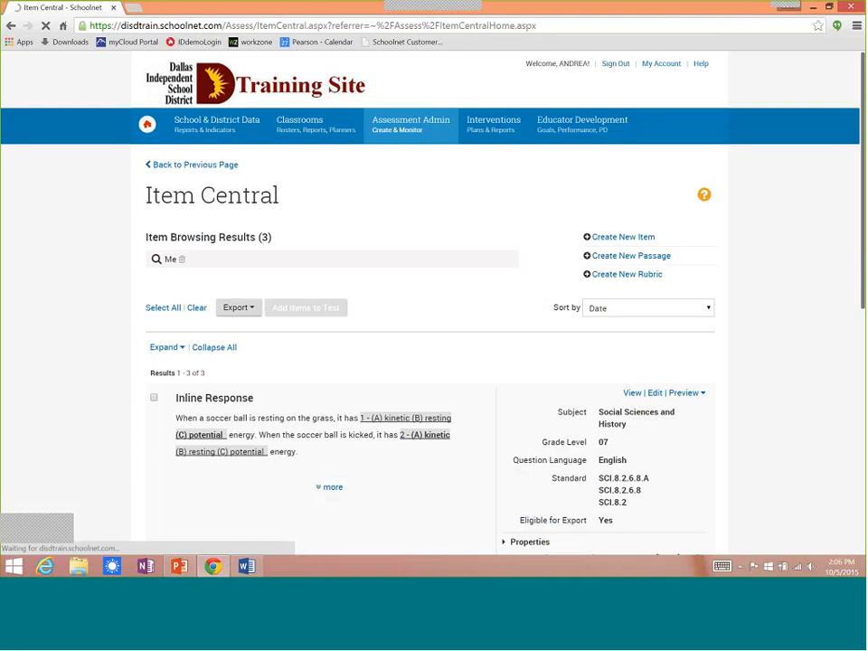
{"action": "left_click_drag", "start_coordinate": [864, 108], "coordinate": [864, 228]}
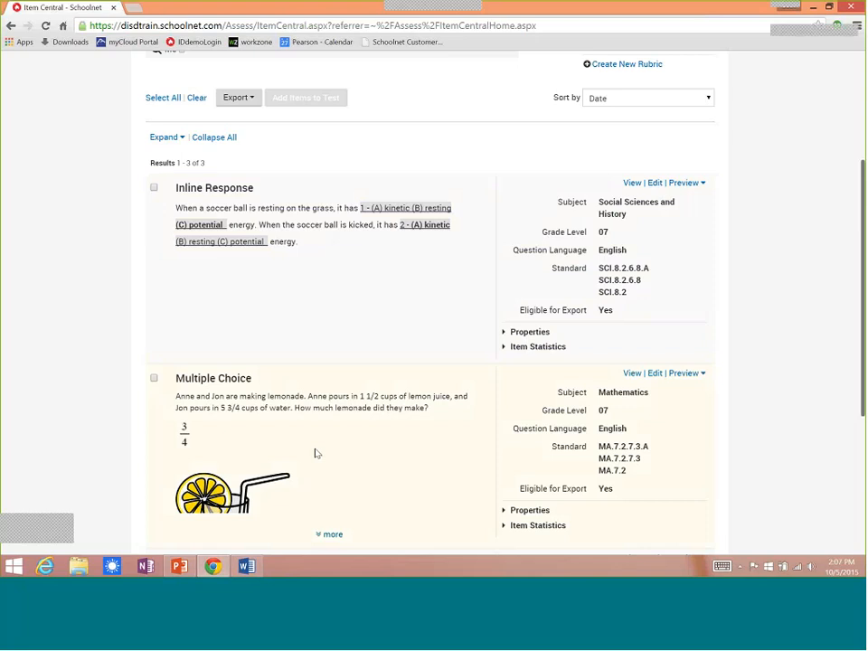
Switch to the PowerPoint presentation, start the slide show at the Try it! Create Items slide and advance to the following slide.
{"action": "left_click", "coordinate": [180, 567]}
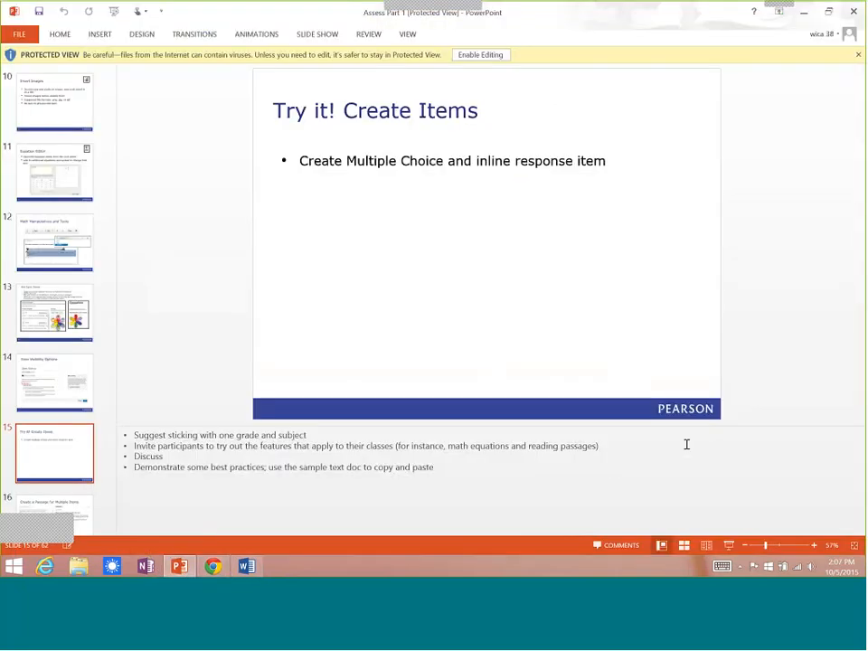
{"action": "left_click", "coordinate": [729, 545]}
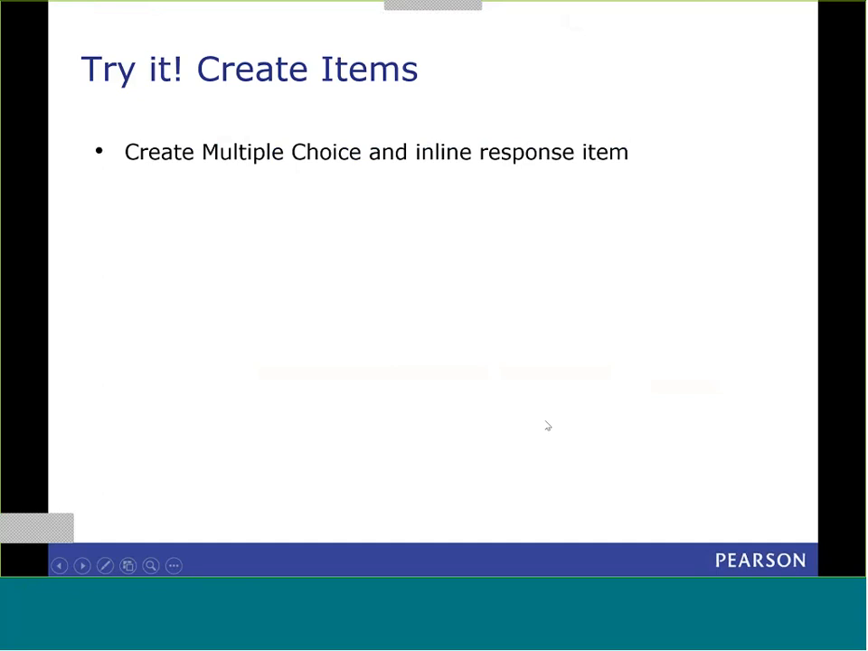
{"action": "left_click", "coordinate": [547, 426]}
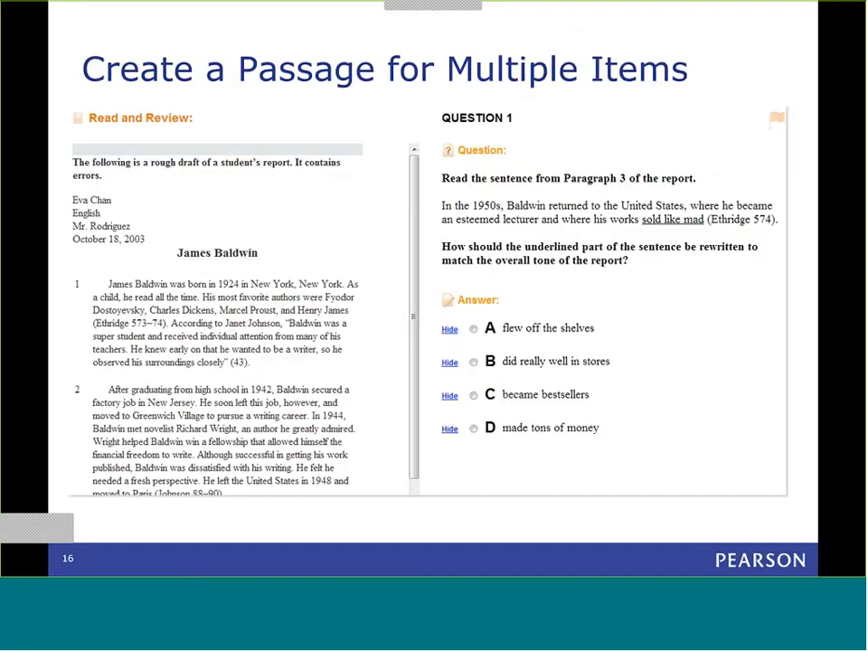
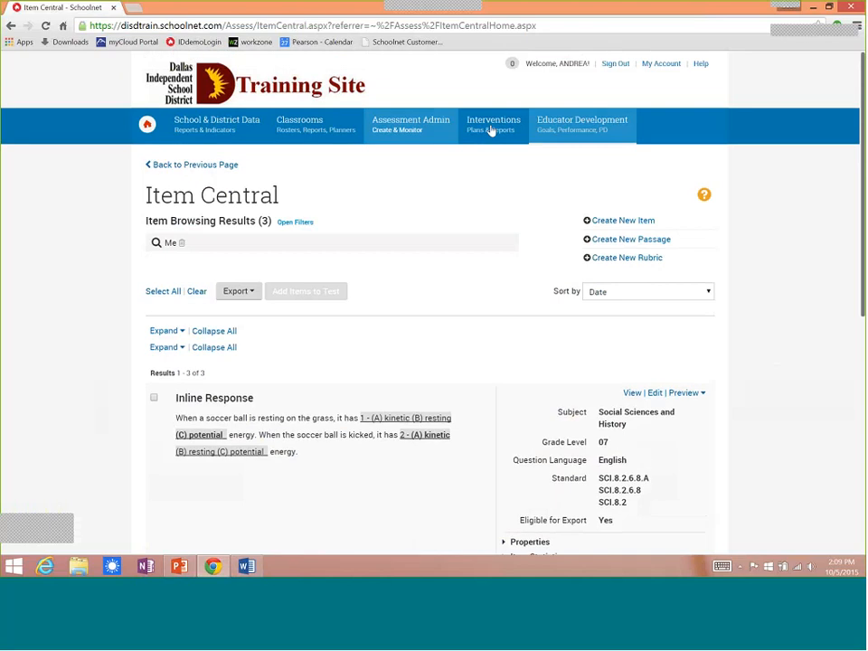
Start a manual test named DISD Sample - BK with subject Mathematics and grade level 07 to 07.
{"action": "mouse_move", "coordinate": [390, 132]}
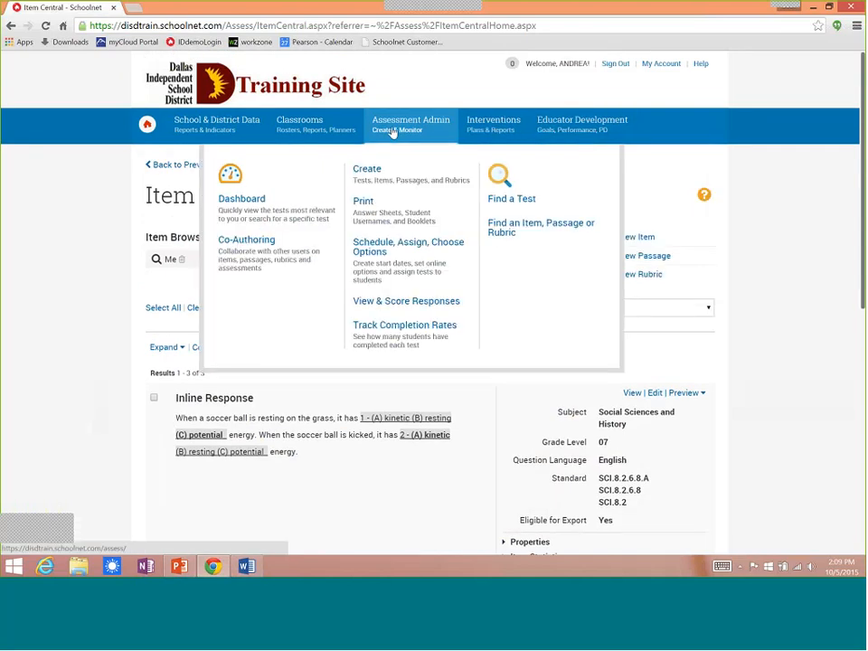
{"action": "left_click", "coordinate": [373, 177]}
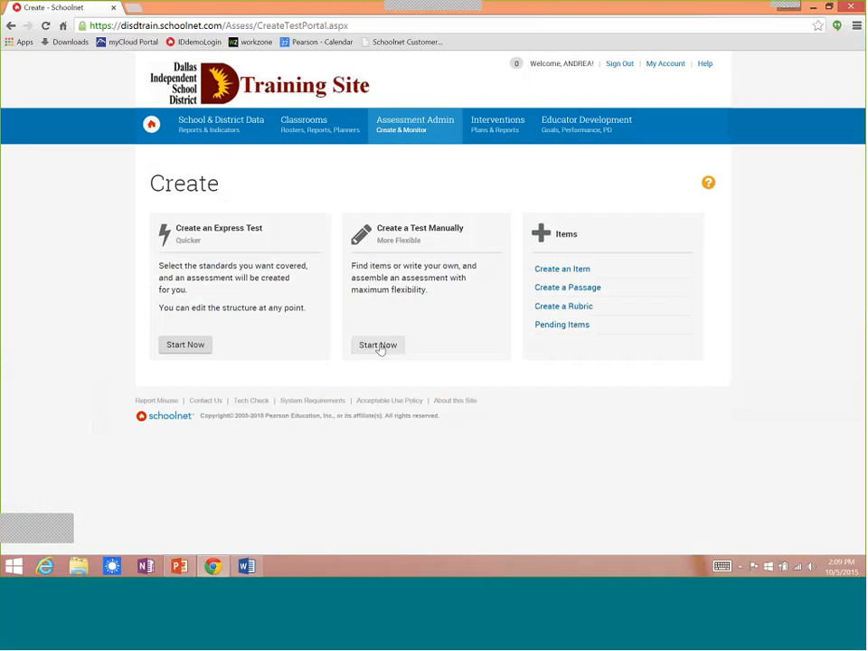
{"action": "left_click", "coordinate": [378, 345]}
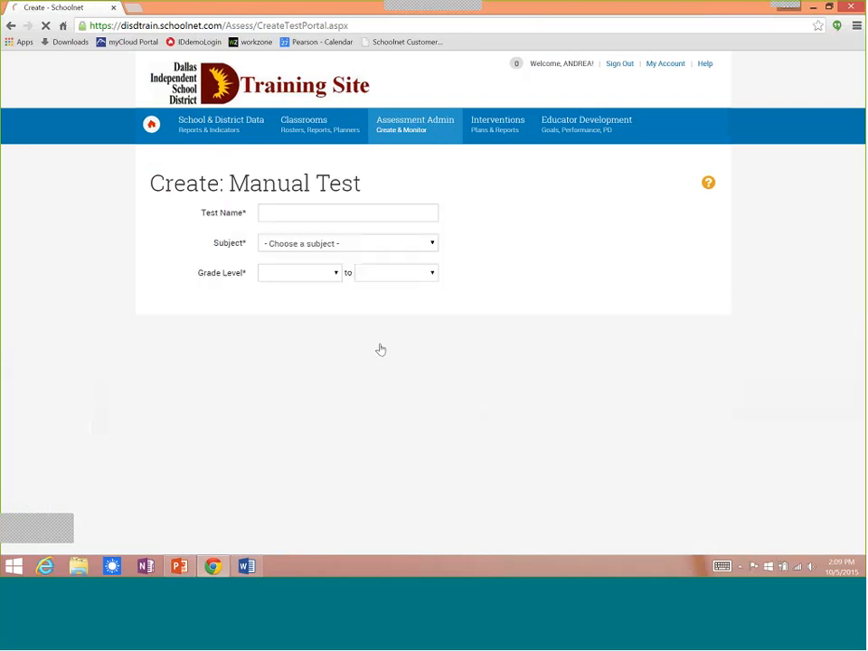
{"action": "left_click", "coordinate": [323, 209]}
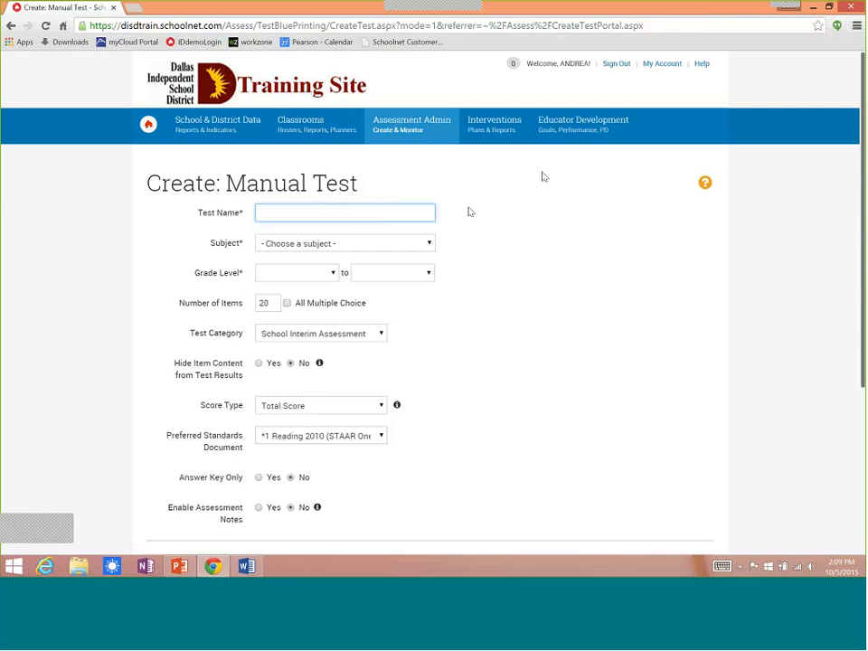
{"action": "type", "text": "DISD Sample - BK"}
{"action": "left_click", "coordinate": [407, 244]}
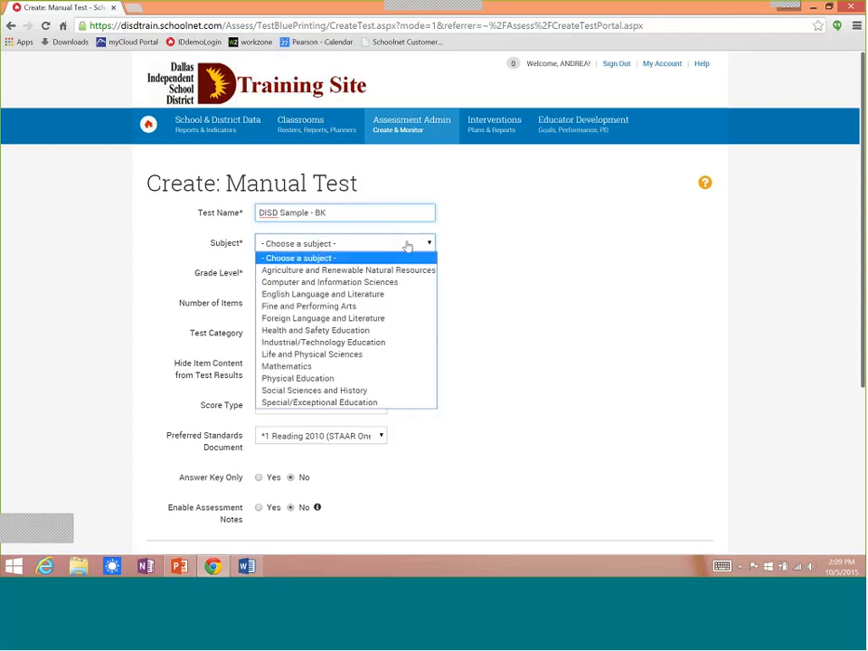
{"action": "left_click", "coordinate": [303, 368]}
{"action": "left_click", "coordinate": [300, 277]}
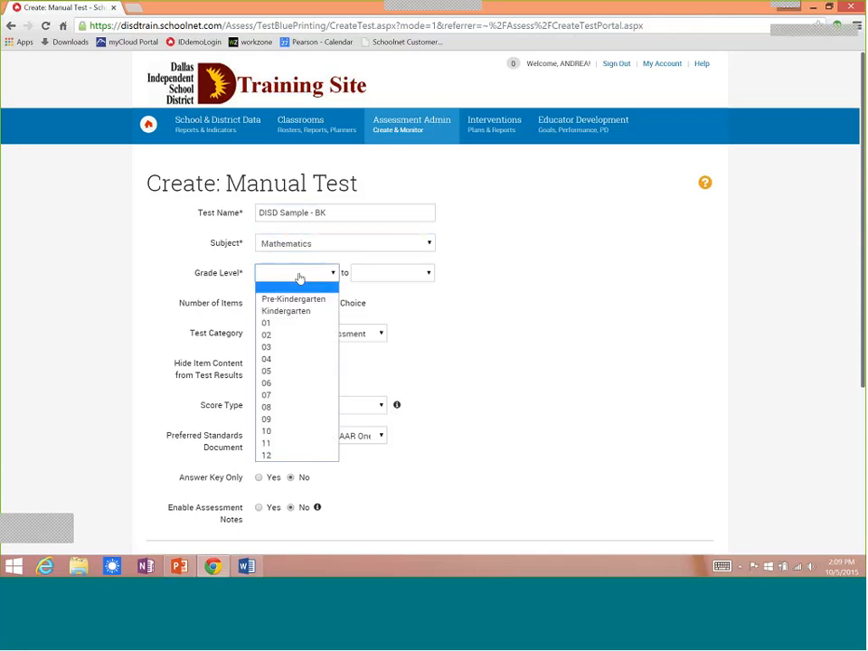
{"action": "left_click", "coordinate": [284, 395]}
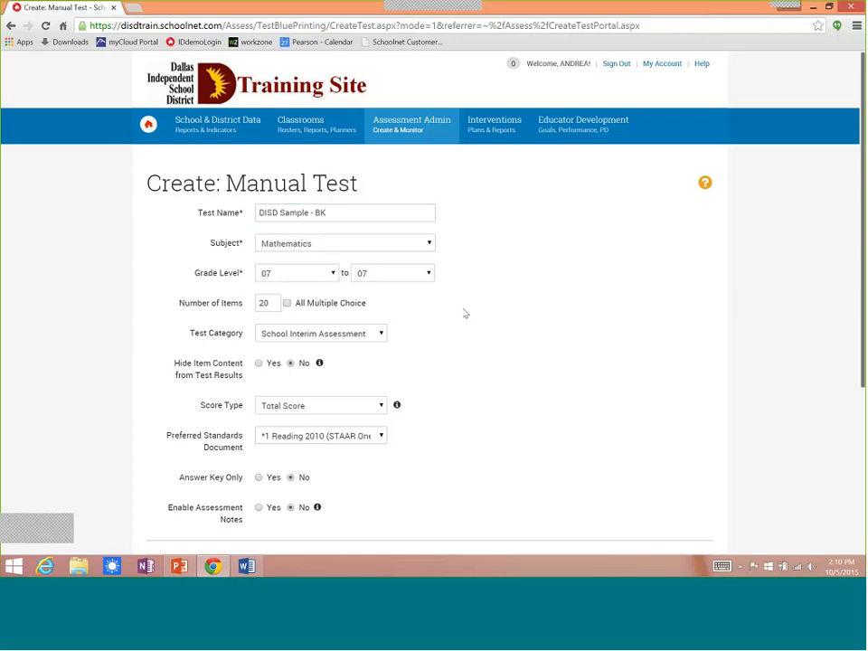
Set the test's number of items to 1 and its category to My Classroom (private).
{"action": "double_click", "coordinate": [271, 303]}
{"action": "type", "text": "1"}
{"action": "left_click", "coordinate": [384, 337]}
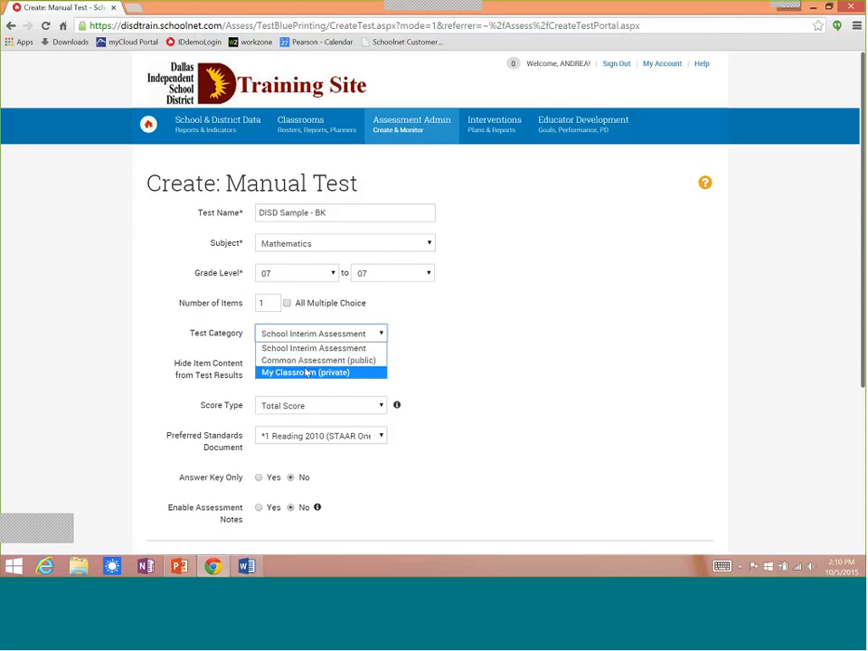
{"action": "left_click", "coordinate": [305, 372]}
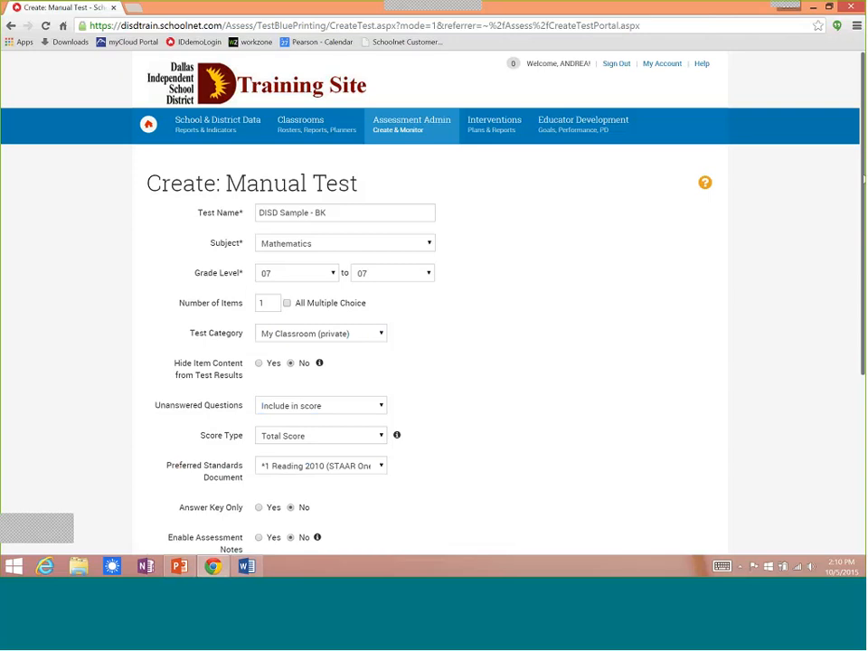
Review the options for hiding item content, scoring unanswered questions and the score type, keeping the current selections.
{"action": "scroll", "coordinate": [862, 239], "scroll_direction": "down", "scroll_amount": 2}
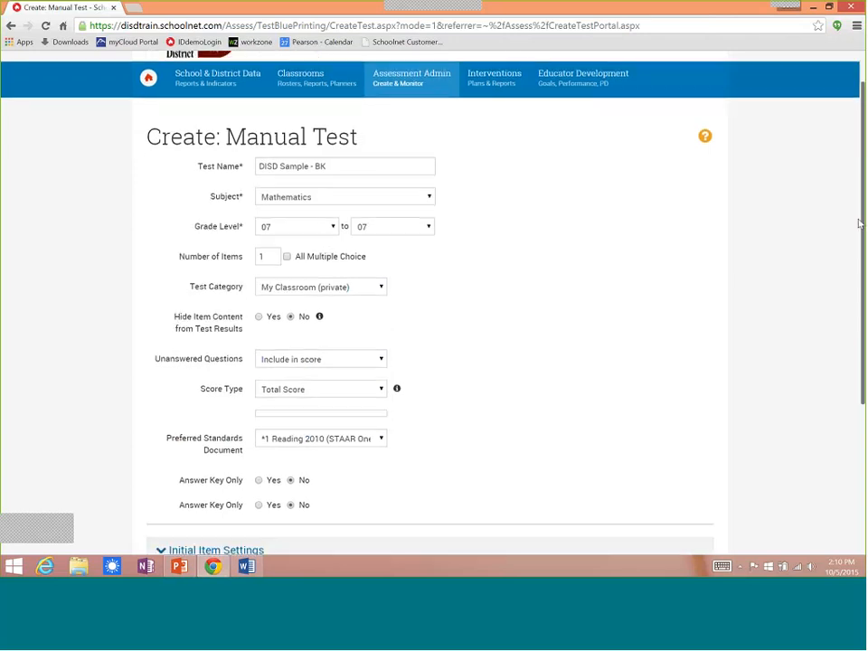
{"action": "scroll", "coordinate": [862, 240], "scroll_direction": "down", "scroll_amount": 1}
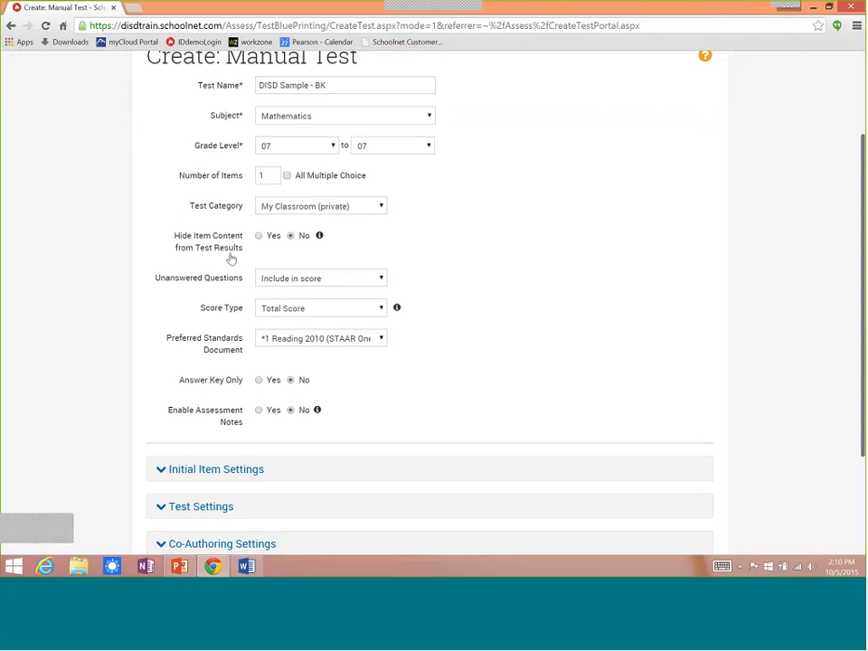
{"action": "mouse_move", "coordinate": [321, 242]}
{"action": "left_click", "coordinate": [383, 283]}
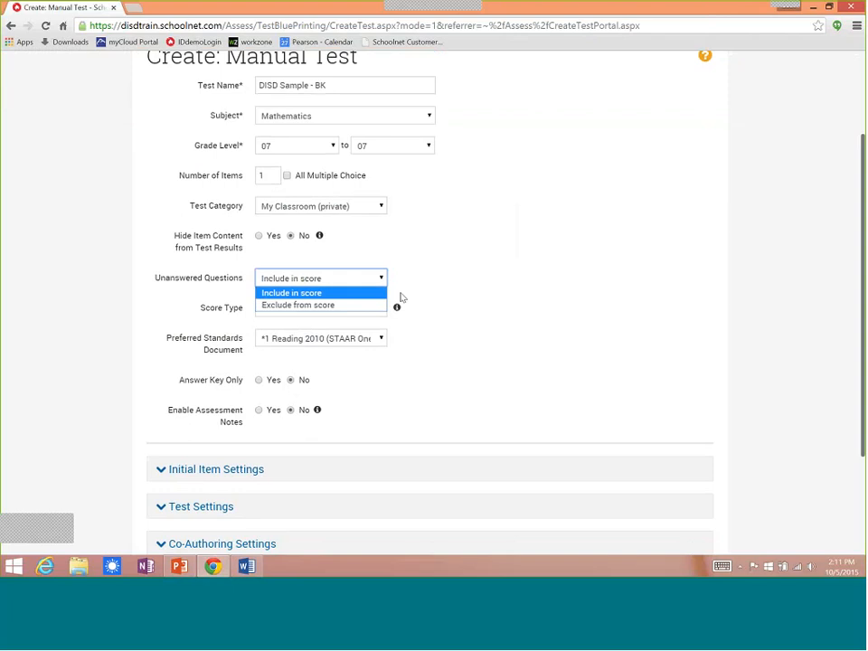
{"action": "left_click", "coordinate": [456, 282]}
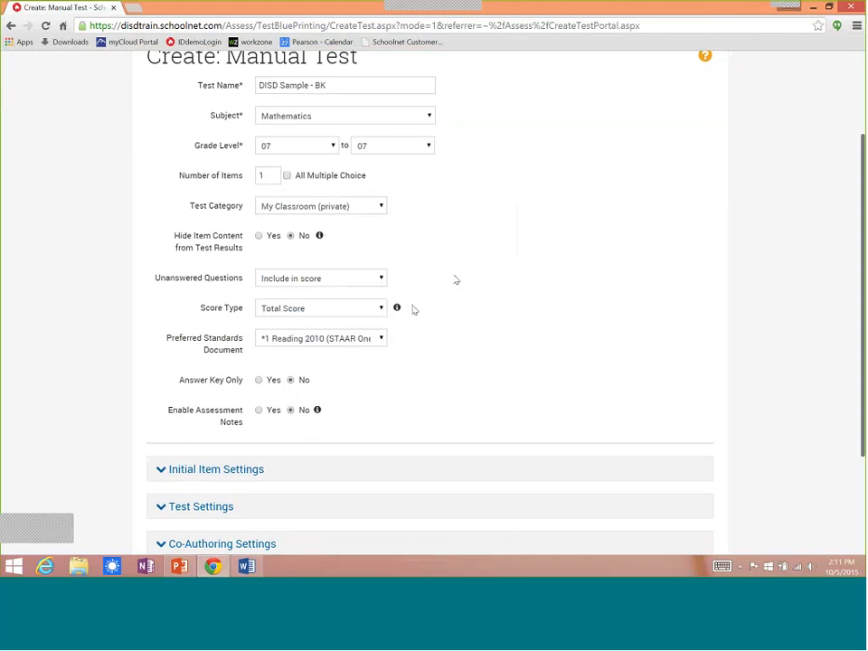
{"action": "mouse_move", "coordinate": [400, 315]}
{"action": "left_click", "coordinate": [382, 312]}
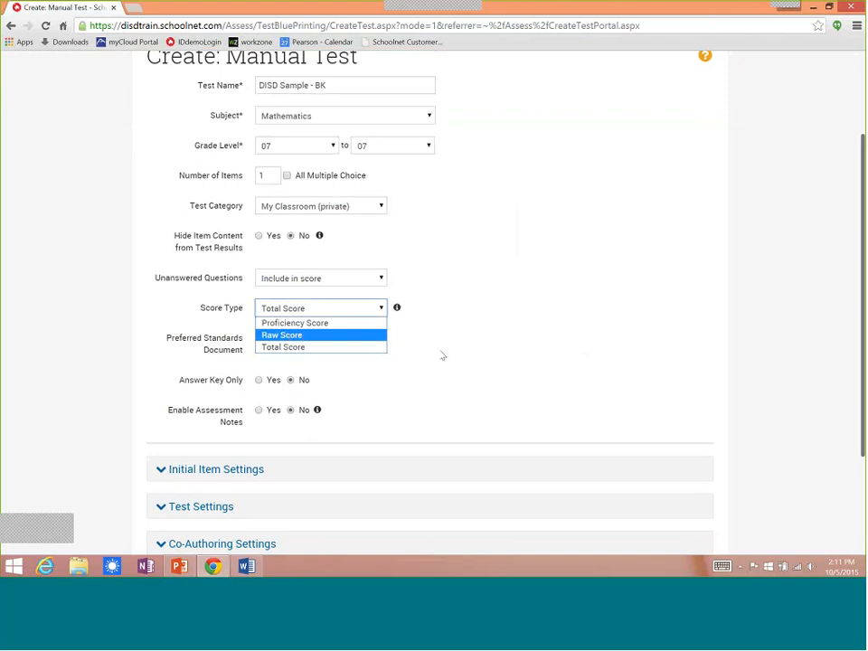
{"action": "left_click", "coordinate": [467, 326]}
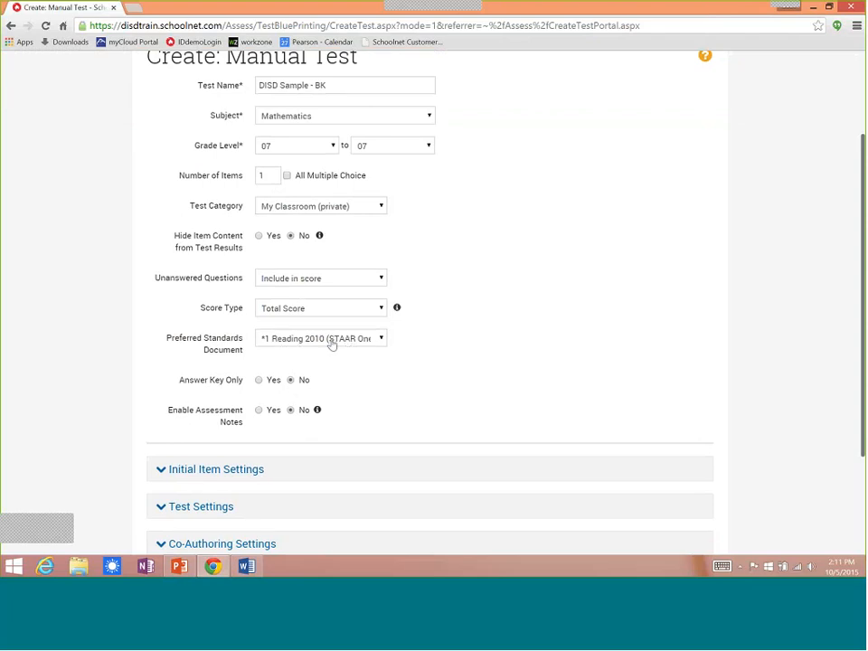
Set the preferred standards document to *3 Mathematics 2010 (STAAR One Items: Gr. 3-12).
{"action": "left_click", "coordinate": [373, 341]}
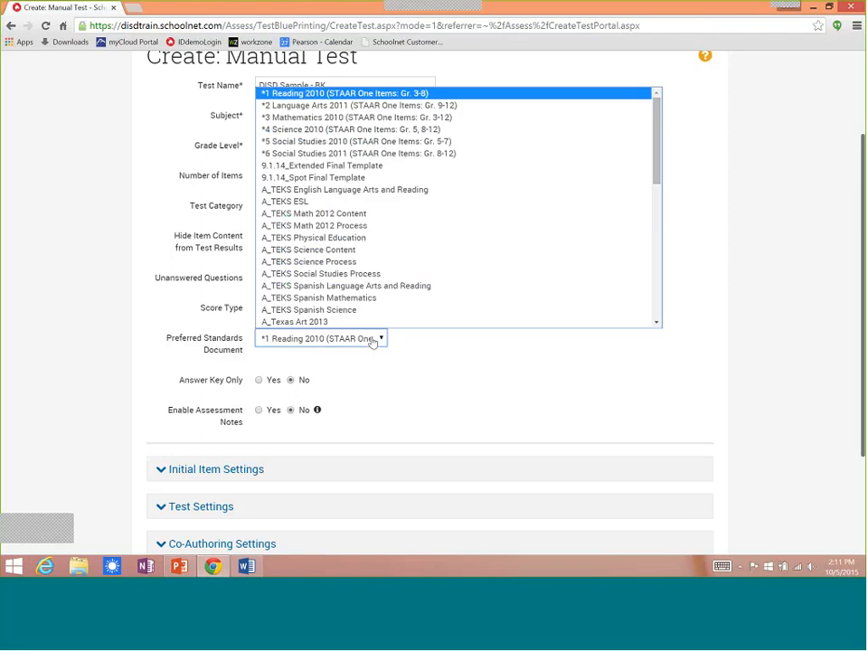
{"action": "left_click", "coordinate": [341, 118]}
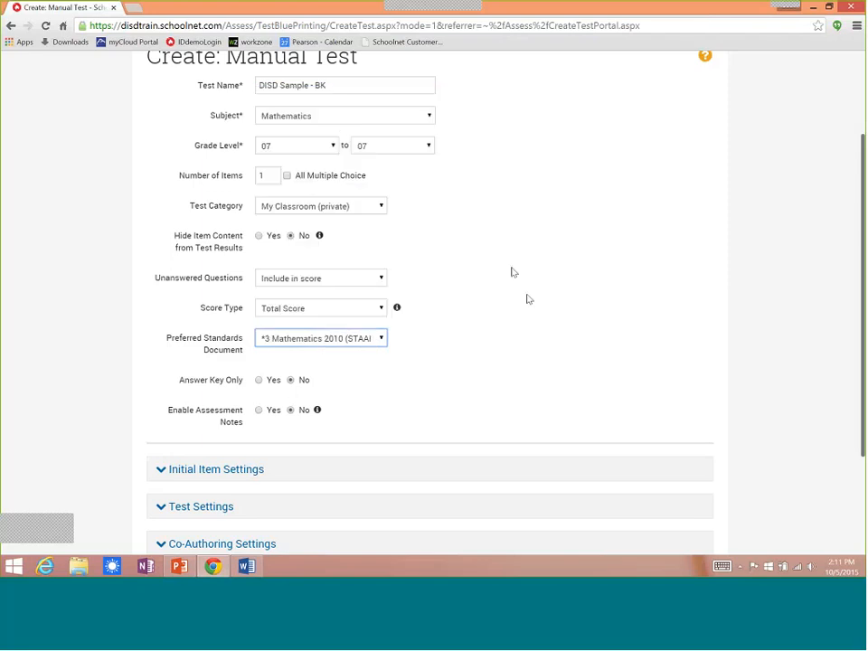
{"action": "left_click", "coordinate": [543, 347]}
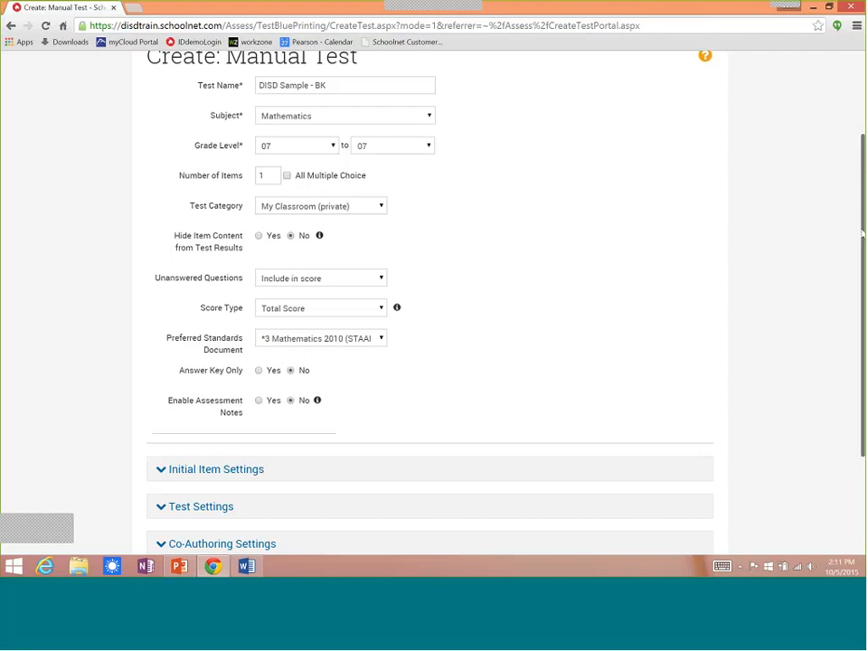
In the initial item settings, enable tools and manipulatives with Compass, Inch Ruler, Protractor and Four-Function Calculator.
{"action": "scroll", "coordinate": [855, 285], "scroll_direction": "down", "scroll_amount": 3}
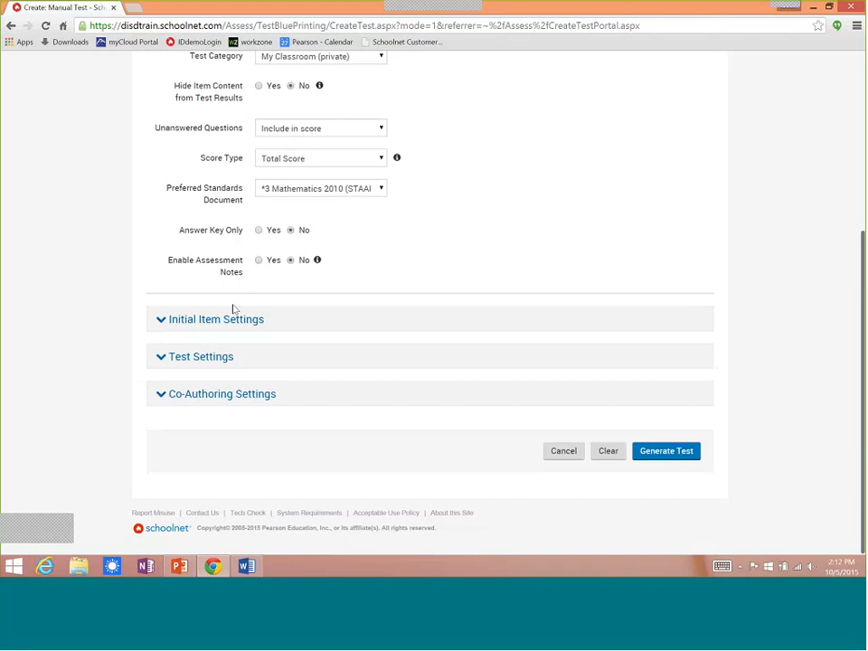
{"action": "left_click", "coordinate": [209, 322]}
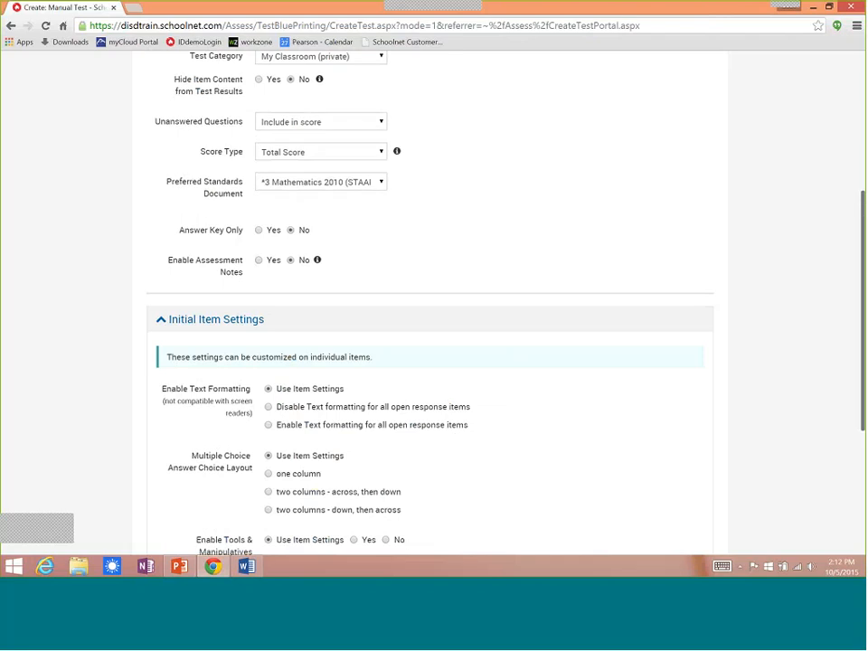
{"action": "left_click_drag", "start_coordinate": [864, 206], "coordinate": [855, 289]}
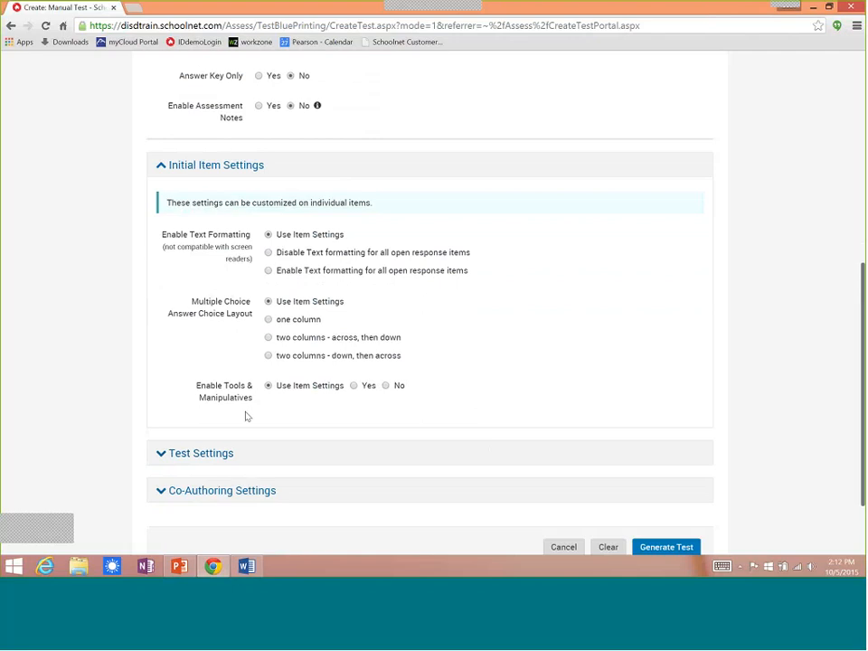
{"action": "left_click", "coordinate": [355, 386]}
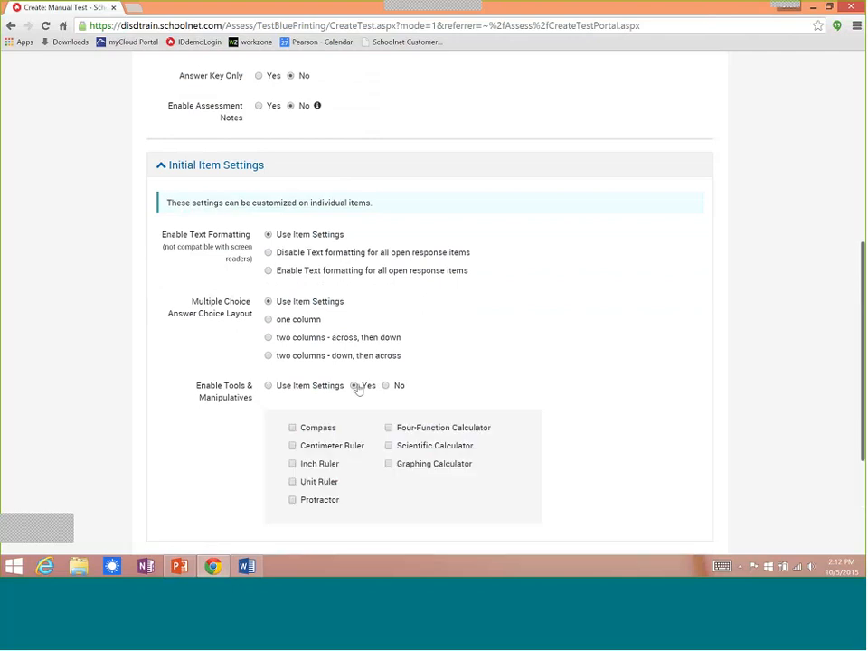
{"action": "left_click", "coordinate": [292, 463]}
{"action": "left_click", "coordinate": [292, 500]}
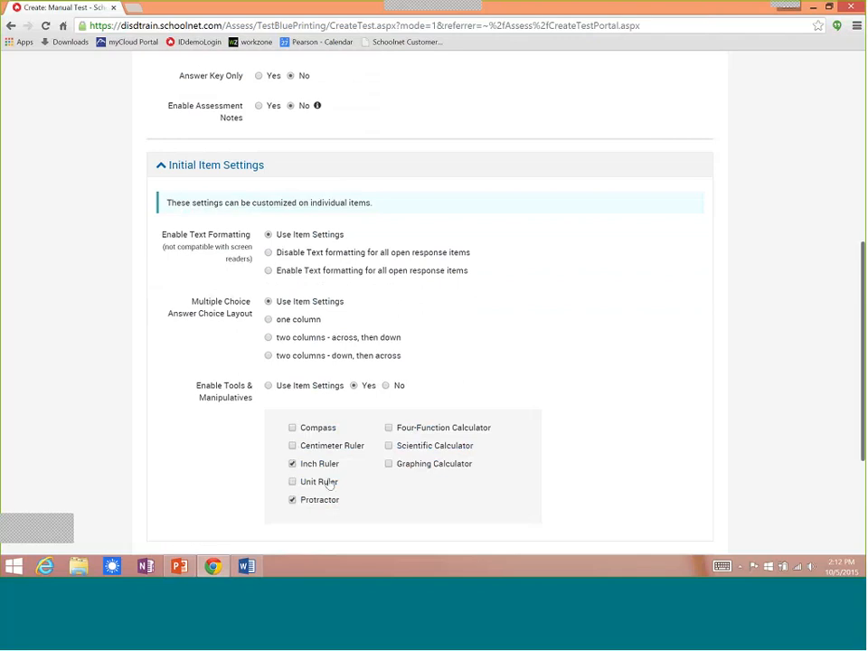
{"action": "left_click", "coordinate": [389, 429]}
{"action": "left_click", "coordinate": [292, 428]}
Expand the test settings and review the comment, self-assessment, description and printing options.
{"action": "left_click_drag", "start_coordinate": [863, 253], "coordinate": [862, 336]}
{"action": "left_click", "coordinate": [182, 379]}
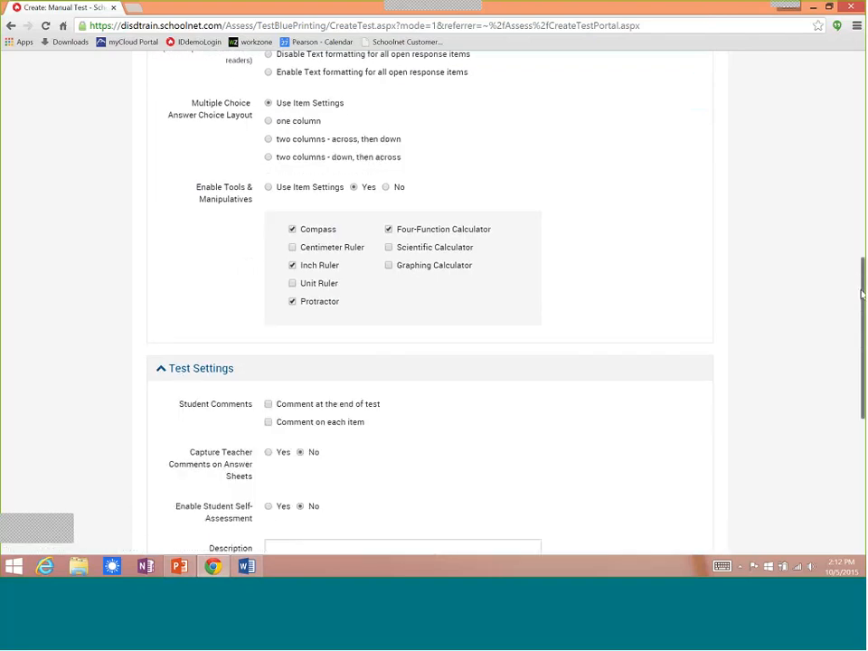
{"action": "left_click_drag", "start_coordinate": [862, 305], "coordinate": [862, 348]}
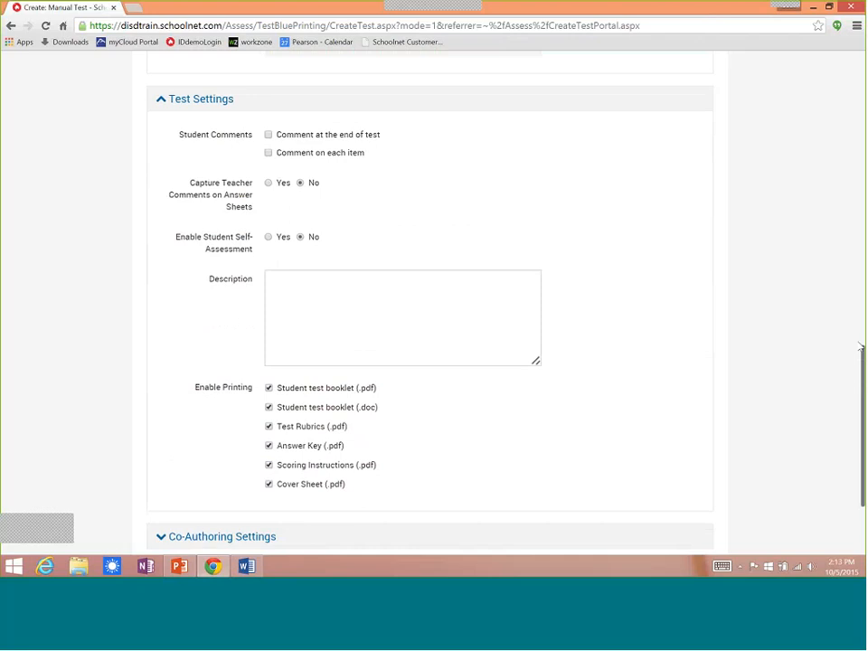
{"action": "scroll", "coordinate": [778, 372], "scroll_direction": "down", "scroll_amount": 3}
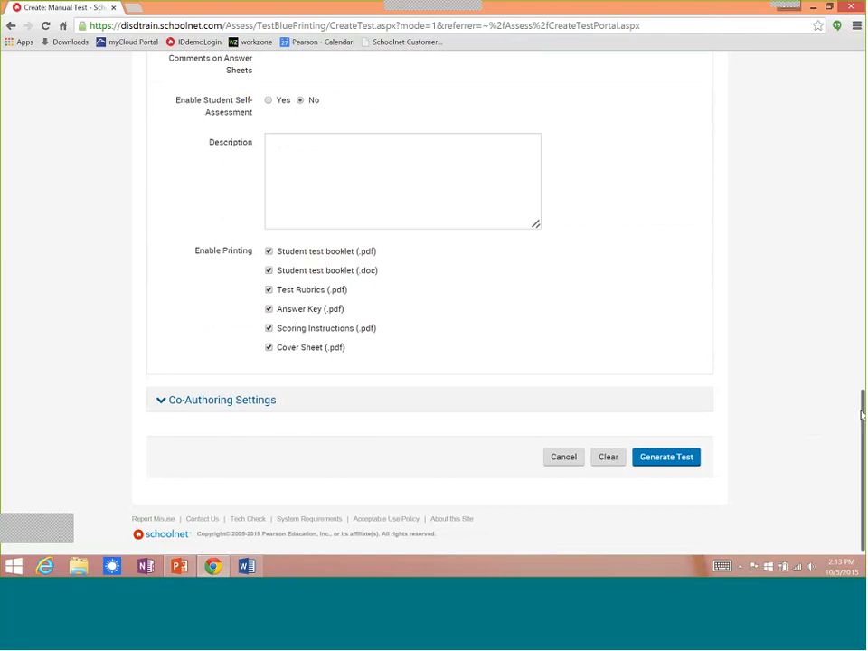
Recheck the available test categories, keep My Classroom (private) and generate the test.
{"action": "left_click_drag", "start_coordinate": [862, 414], "coordinate": [845, 91]}
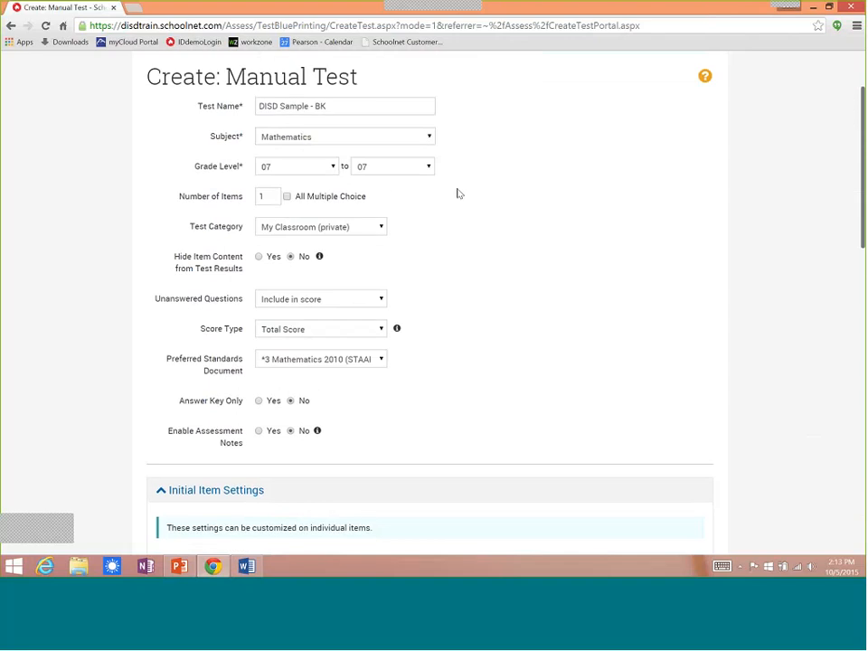
{"action": "left_click", "coordinate": [365, 228]}
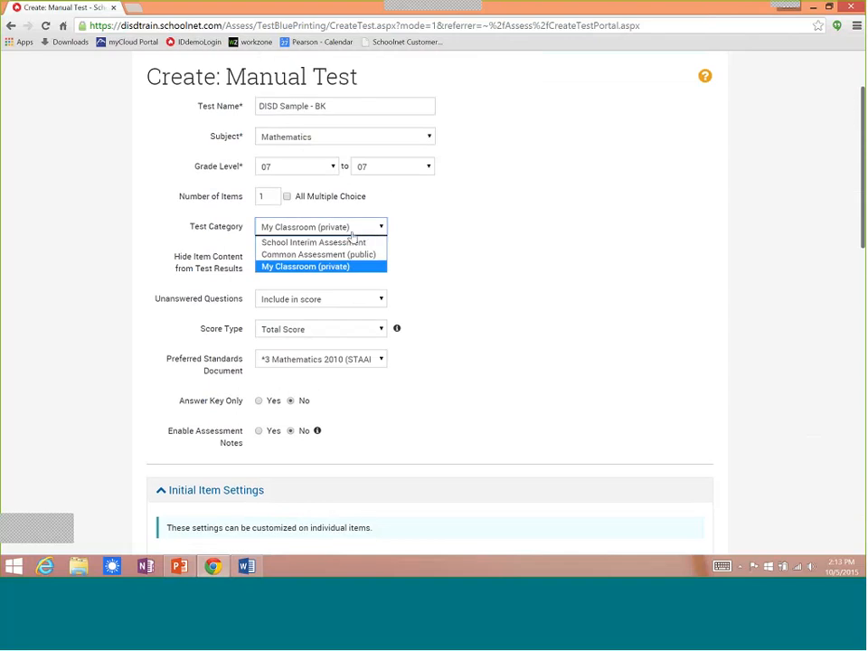
{"action": "left_click", "coordinate": [512, 273]}
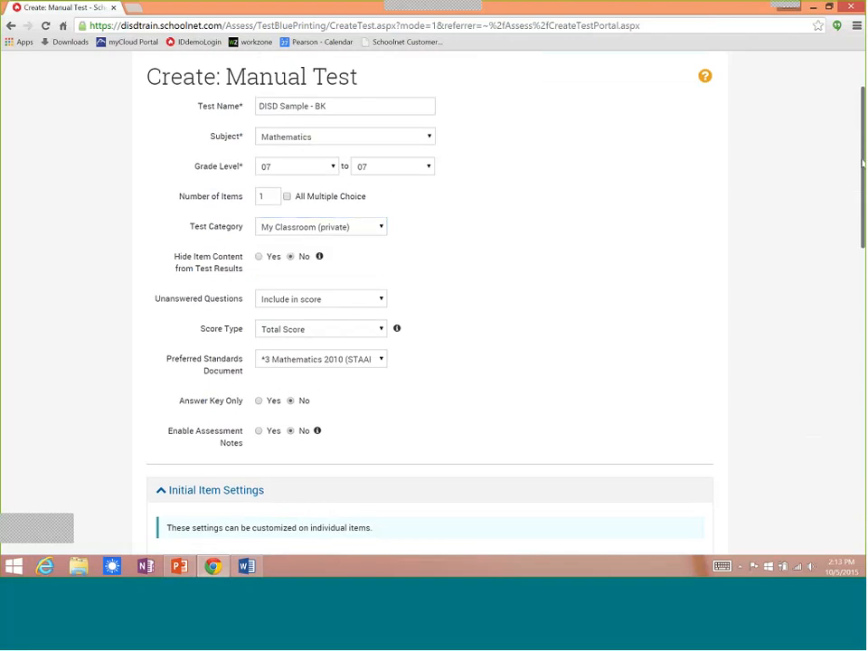
{"action": "left_click_drag", "start_coordinate": [864, 163], "coordinate": [825, 470]}
{"action": "left_click", "coordinate": [650, 483]}
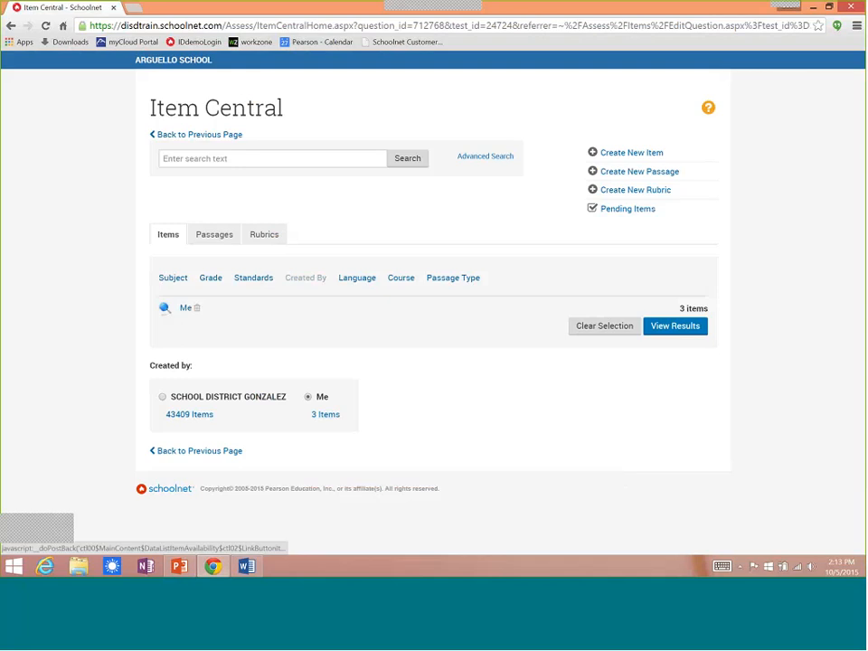
View the self-created items in Item Central and add the Inline Response and Multiple Choice items to the test.
{"action": "left_click", "coordinate": [674, 331]}
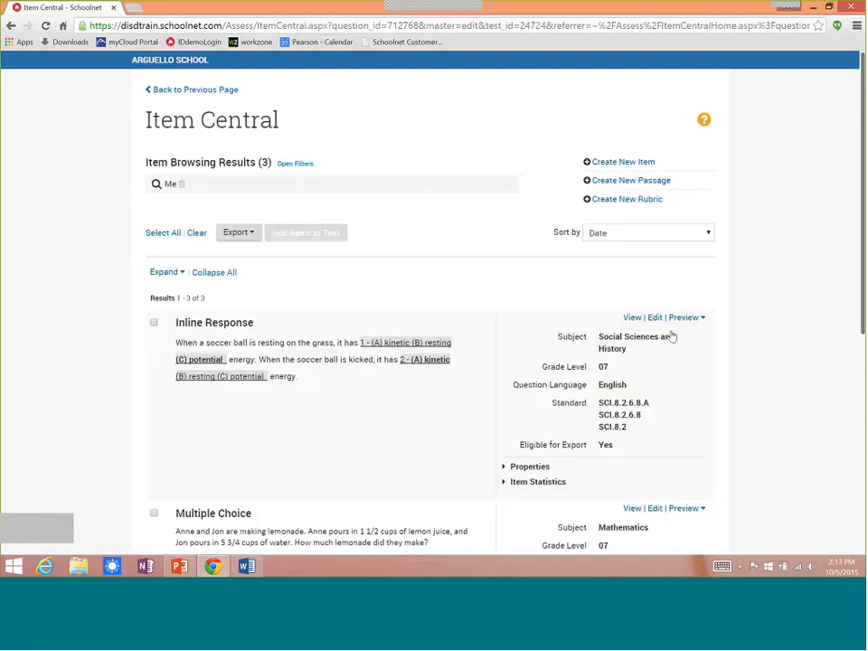
{"action": "left_click", "coordinate": [154, 323]}
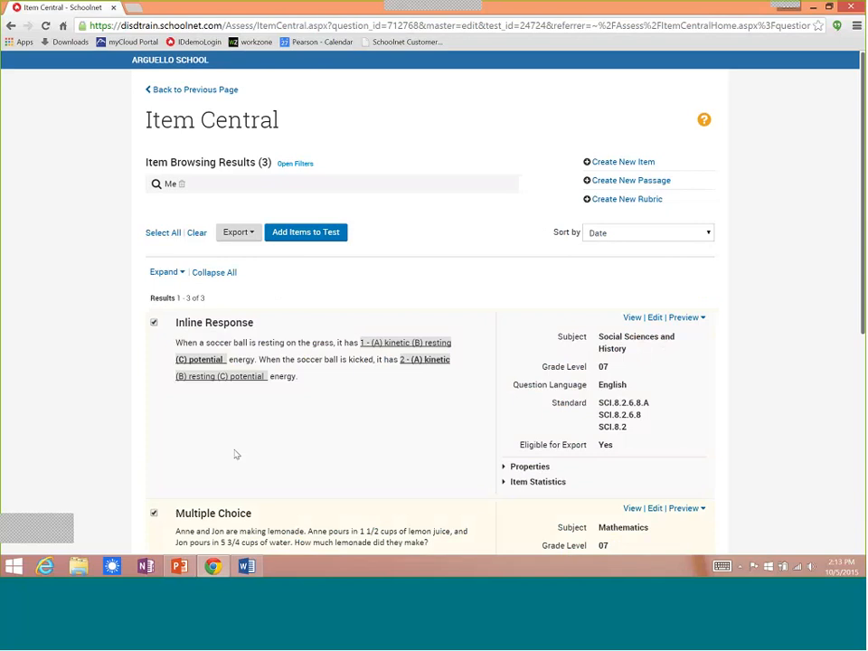
{"action": "left_click", "coordinate": [307, 235]}
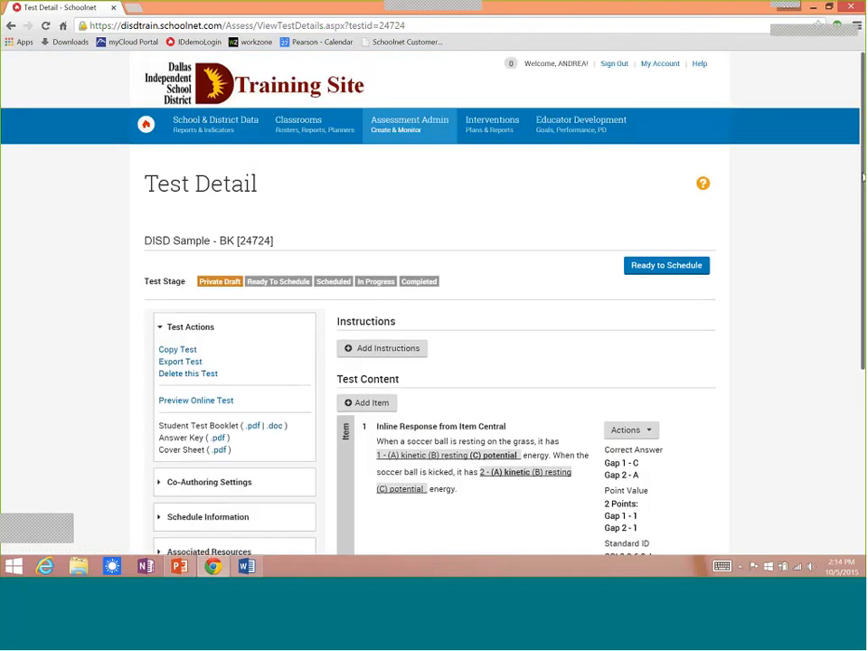
Add another test item to be looked up in Item Central and clear the Me filter from the item browser.
{"action": "scroll", "coordinate": [857, 207], "scroll_direction": "down", "scroll_amount": 3}
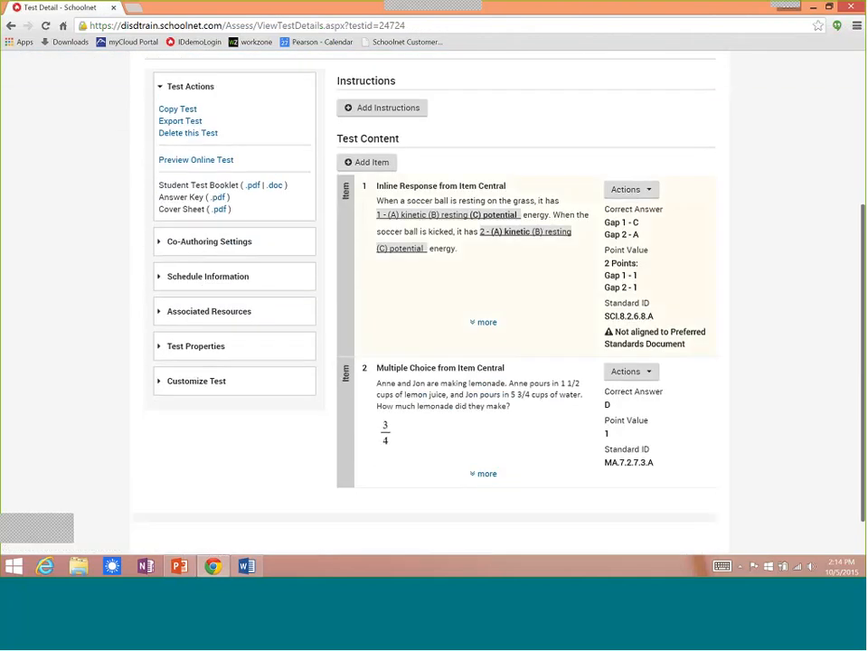
{"action": "left_click", "coordinate": [355, 163]}
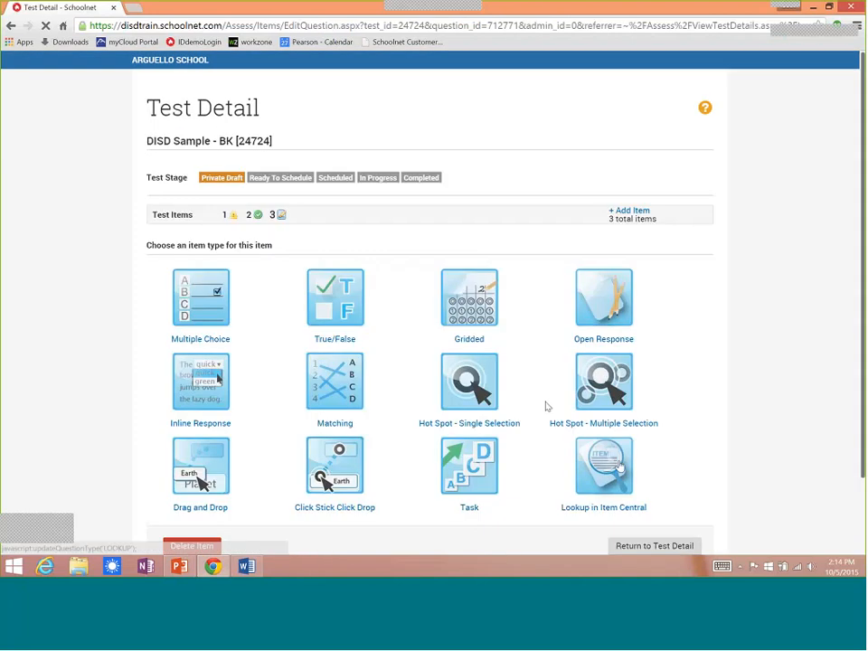
{"action": "left_click", "coordinate": [621, 466]}
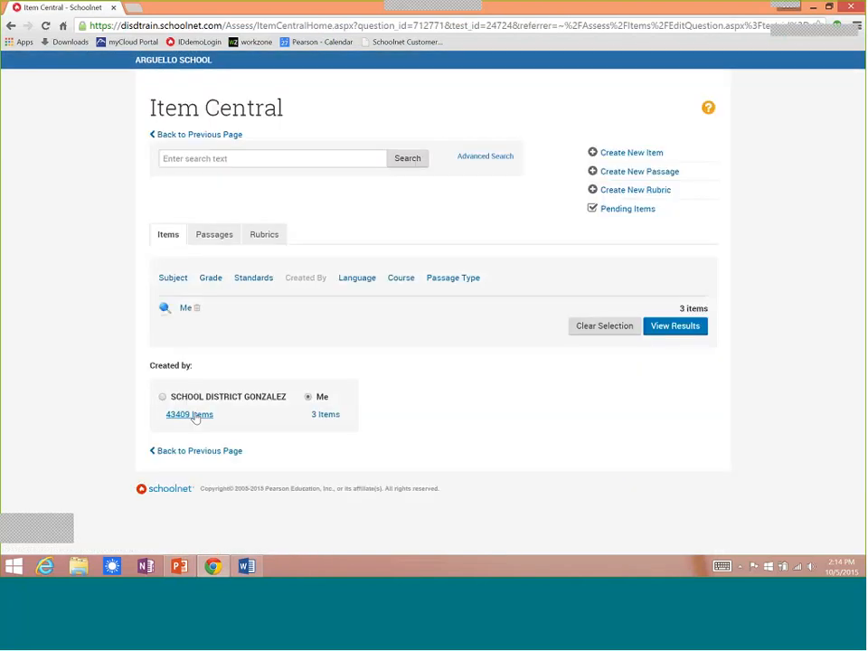
{"action": "left_click", "coordinate": [175, 280]}
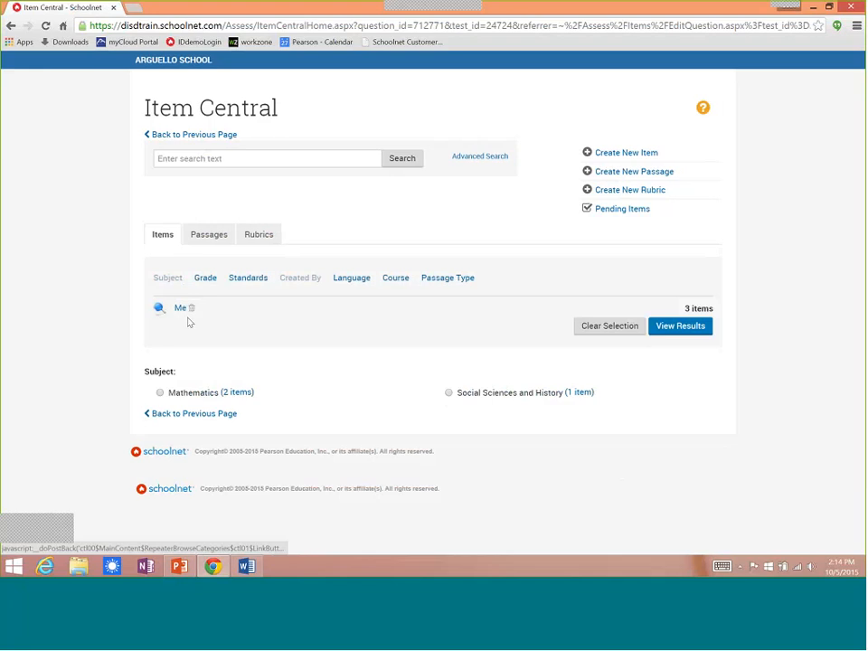
{"action": "left_click", "coordinate": [191, 310]}
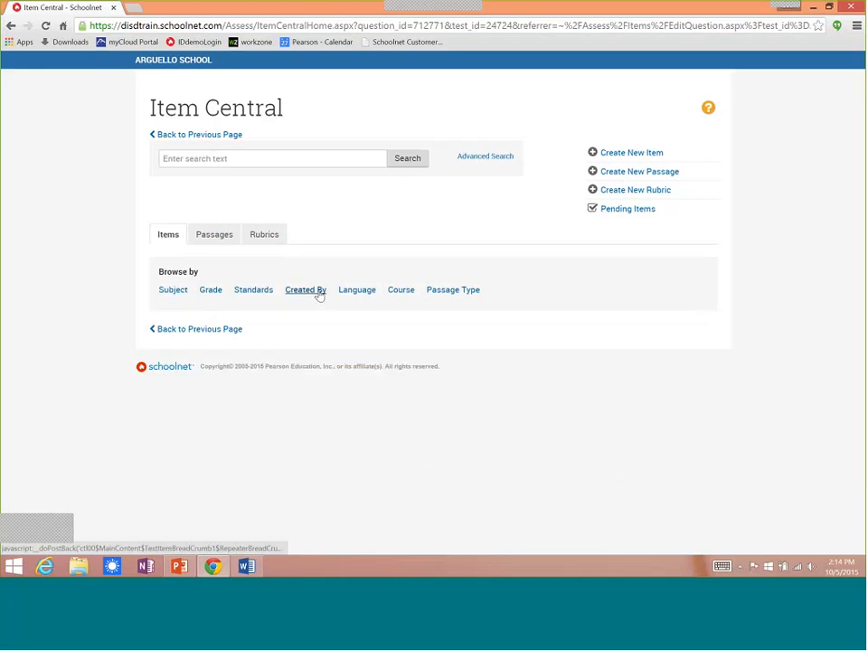
Filter the Item Central items by the subject Mathematics and grade 07.
{"action": "left_click", "coordinate": [178, 291]}
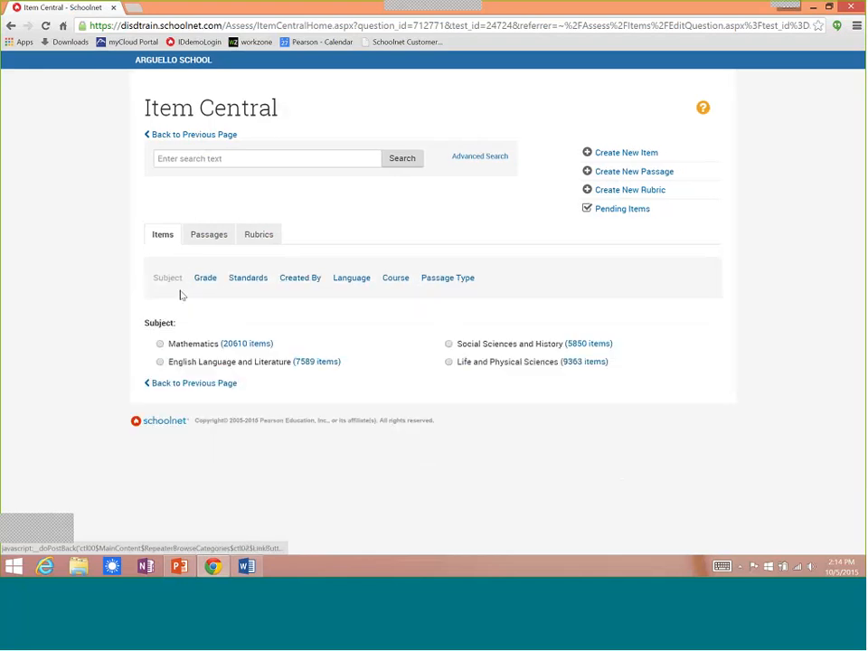
{"action": "left_click", "coordinate": [169, 345]}
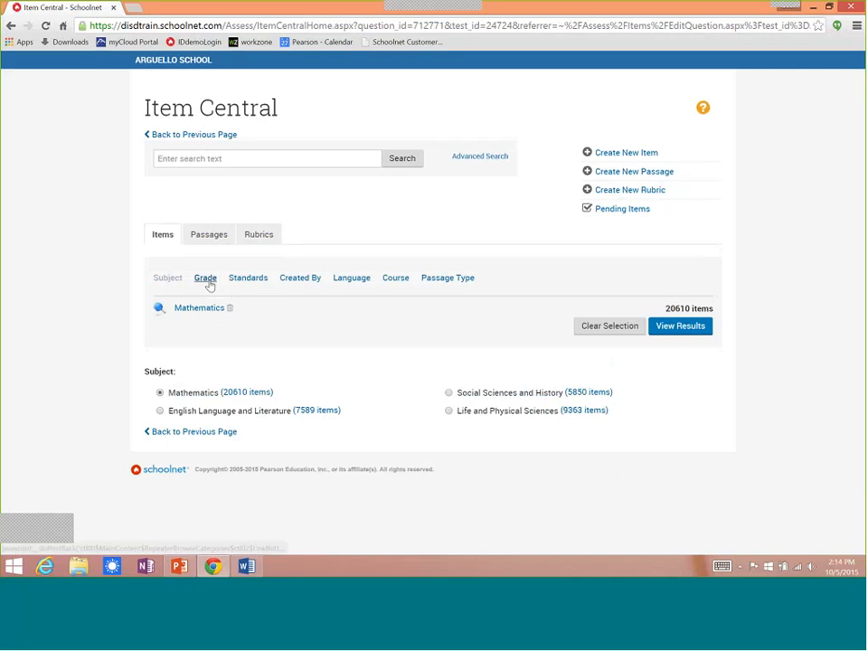
{"action": "left_click", "coordinate": [206, 280]}
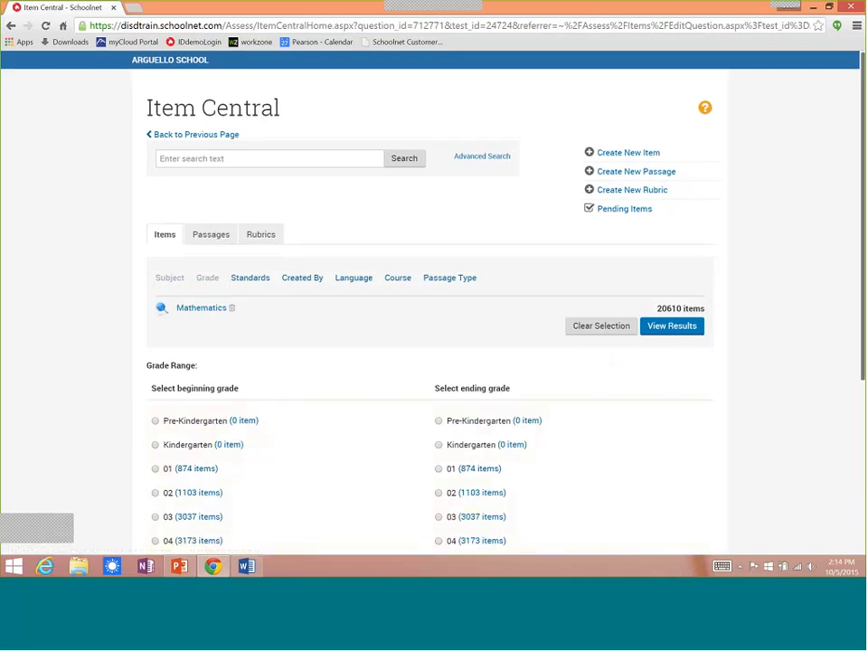
{"action": "scroll", "coordinate": [863, 276], "scroll_direction": "down", "scroll_amount": 3}
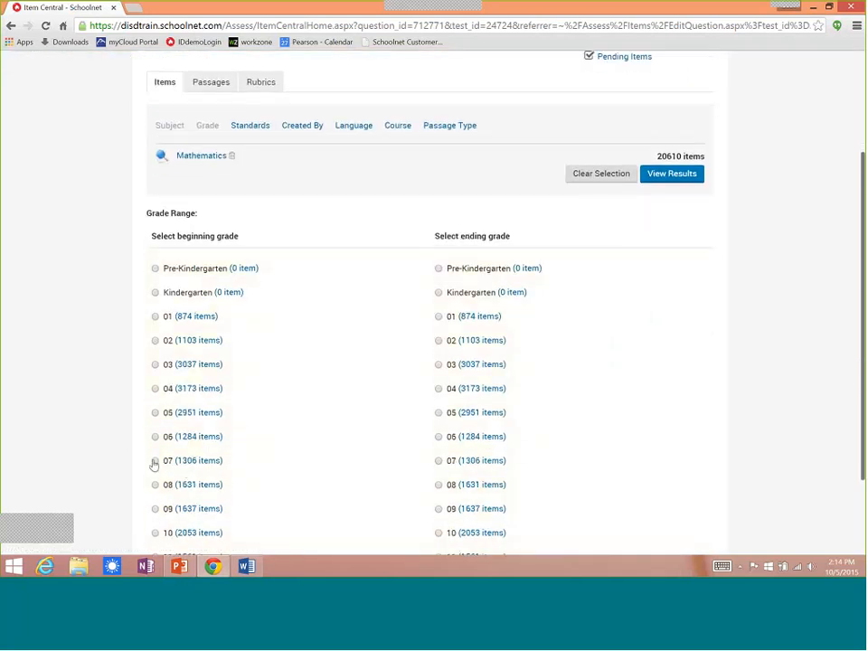
{"action": "left_click", "coordinate": [183, 463]}
Narrow the items to standard MA.7.3 Geometry and Spatial Reasoning and view the results.
{"action": "left_click", "coordinate": [241, 131]}
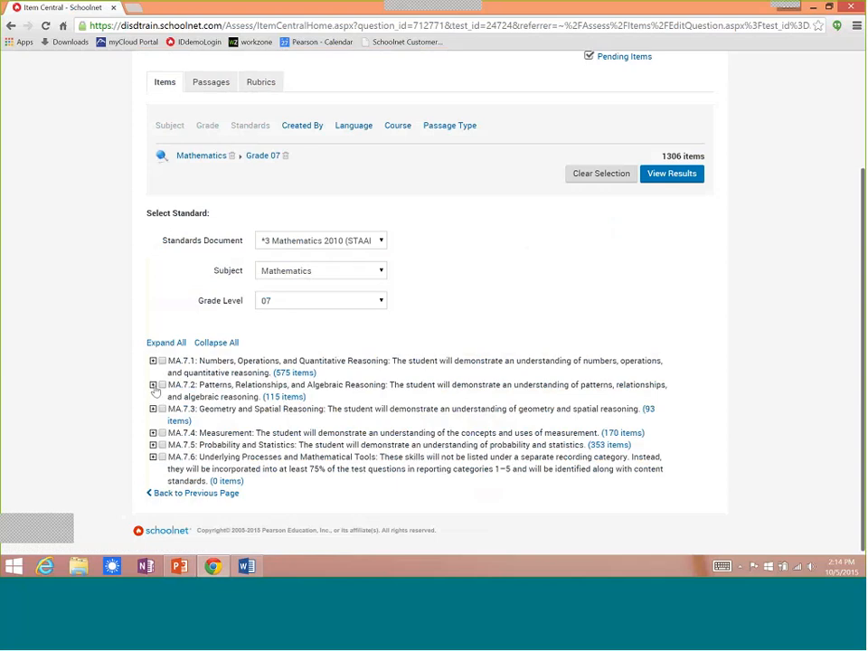
{"action": "left_click", "coordinate": [152, 385]}
{"action": "left_click", "coordinate": [153, 385]}
{"action": "left_click", "coordinate": [162, 410]}
{"action": "left_click", "coordinate": [683, 179]}
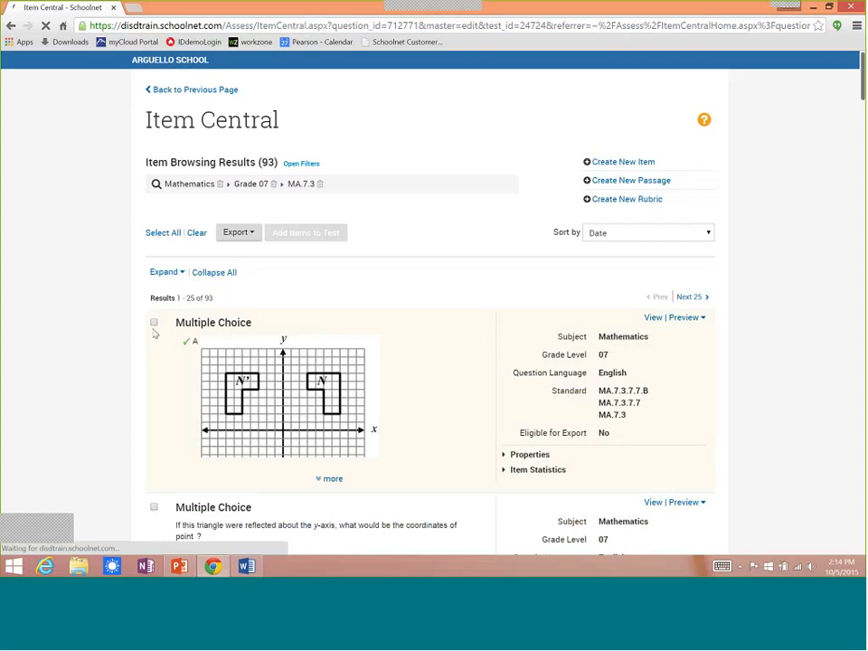
Add the Multiple Choice item showing figure N and its reflection N' on the coordinate grid to the test.
{"action": "left_click", "coordinate": [154, 323]}
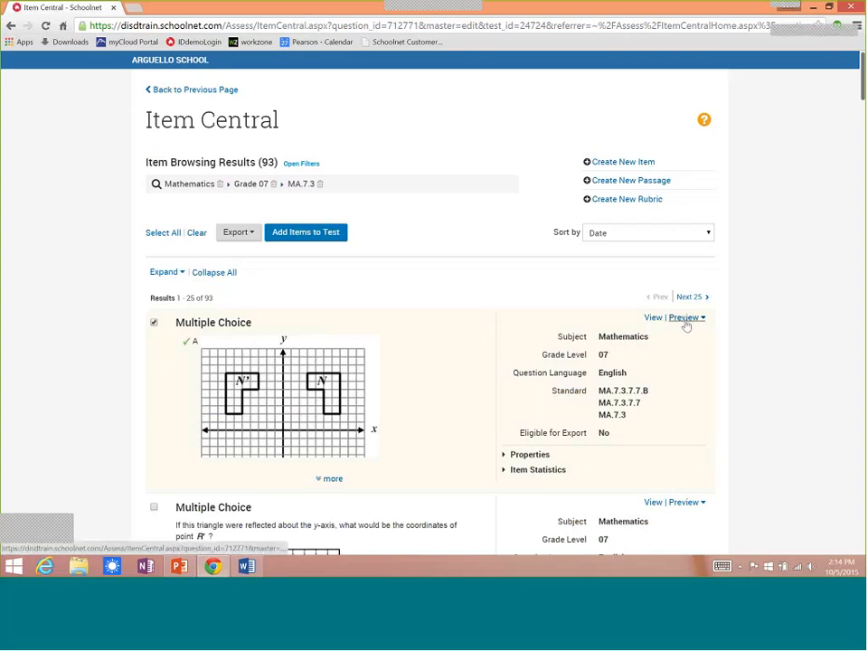
{"action": "left_click", "coordinate": [302, 233]}
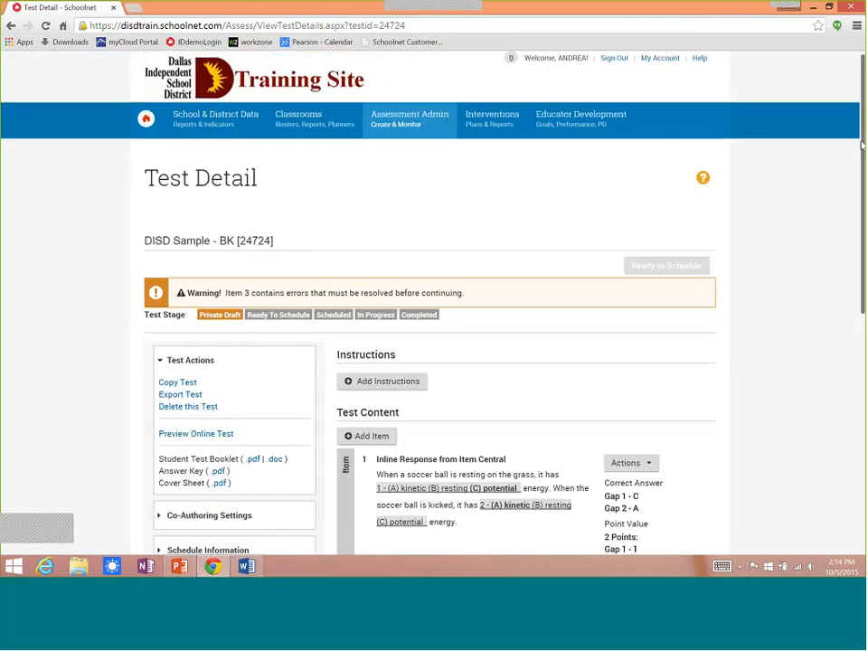
Remove item 3, the Multiple Choice question with the reflected N figure, from the test.
{"action": "left_click_drag", "start_coordinate": [862, 133], "coordinate": [865, 257]}
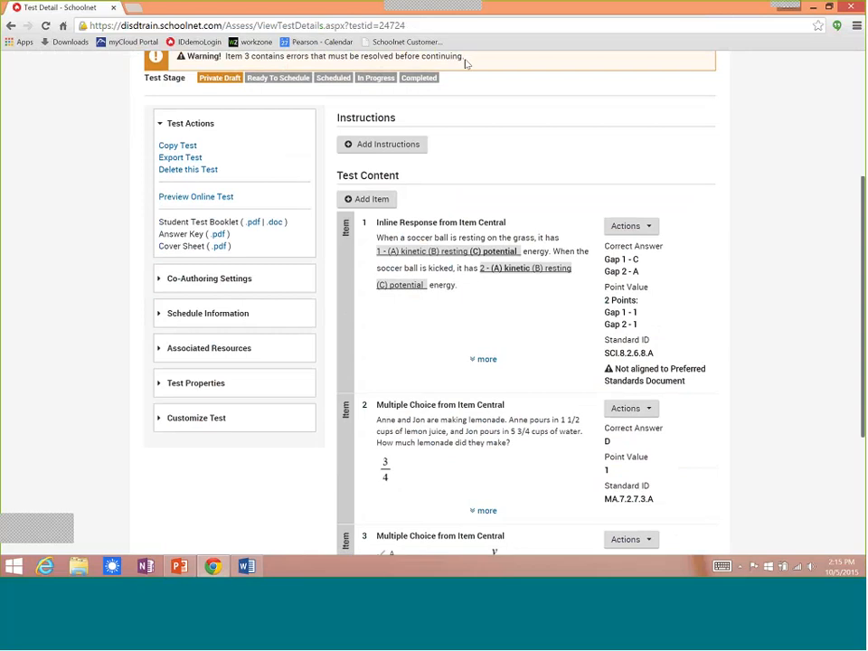
{"action": "scroll", "coordinate": [434, 299], "scroll_direction": "down", "scroll_amount": 3}
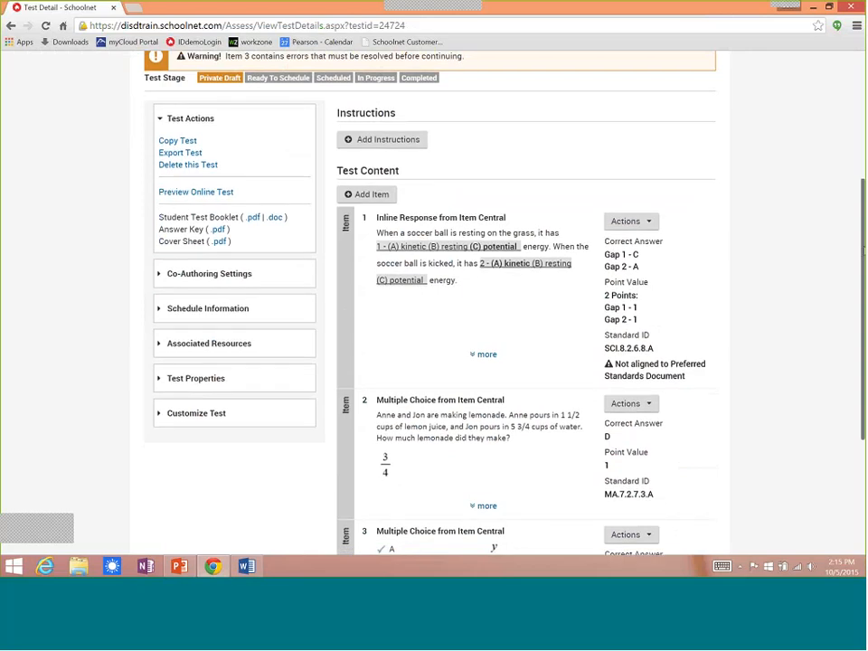
{"action": "scroll", "coordinate": [483, 375], "scroll_direction": "down", "scroll_amount": 1}
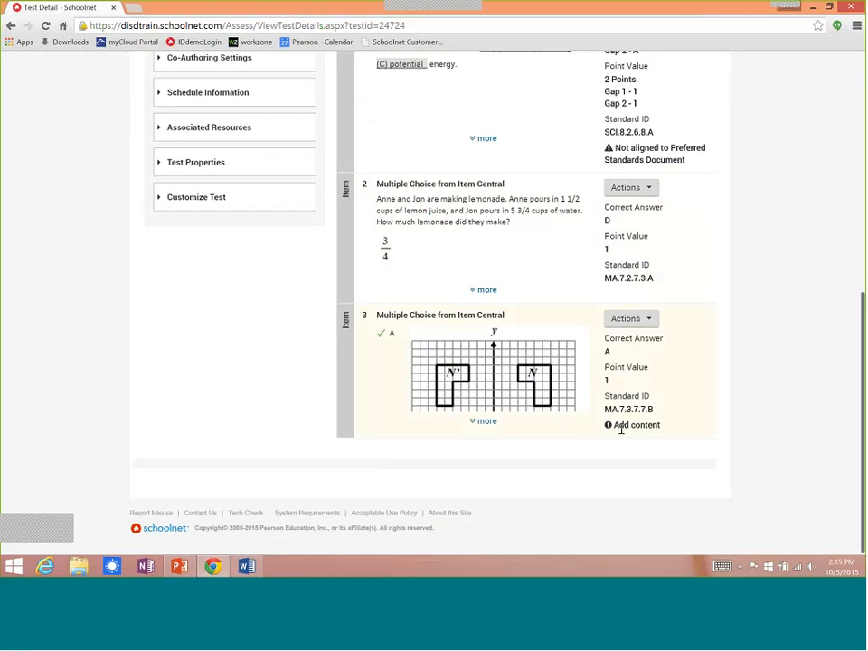
{"action": "left_click", "coordinate": [633, 319]}
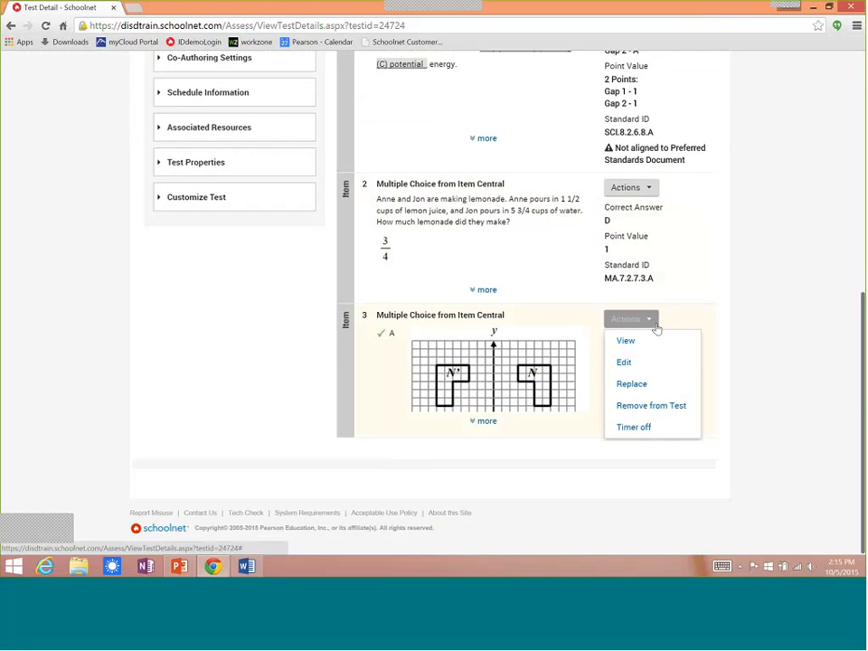
{"action": "left_click", "coordinate": [628, 408]}
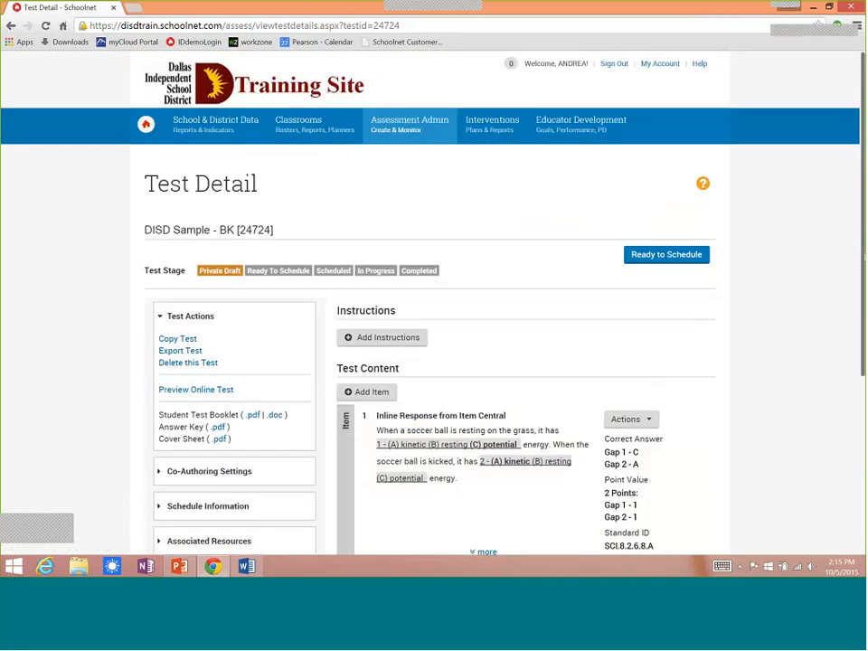
Add another test item to be looked up in Item Central and view the Mathematics grade 07 MA.7.3 results.
{"action": "scroll", "coordinate": [434, 362], "scroll_direction": "down", "scroll_amount": 1}
{"action": "scroll", "coordinate": [861, 350], "scroll_direction": "down", "scroll_amount": 2}
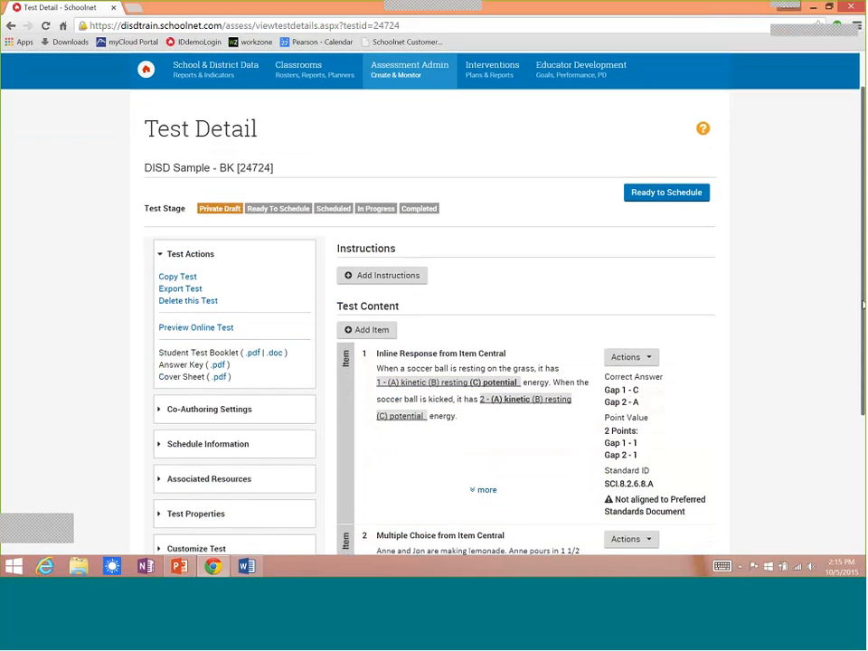
{"action": "scroll", "coordinate": [861, 350], "scroll_direction": "down", "scroll_amount": 1}
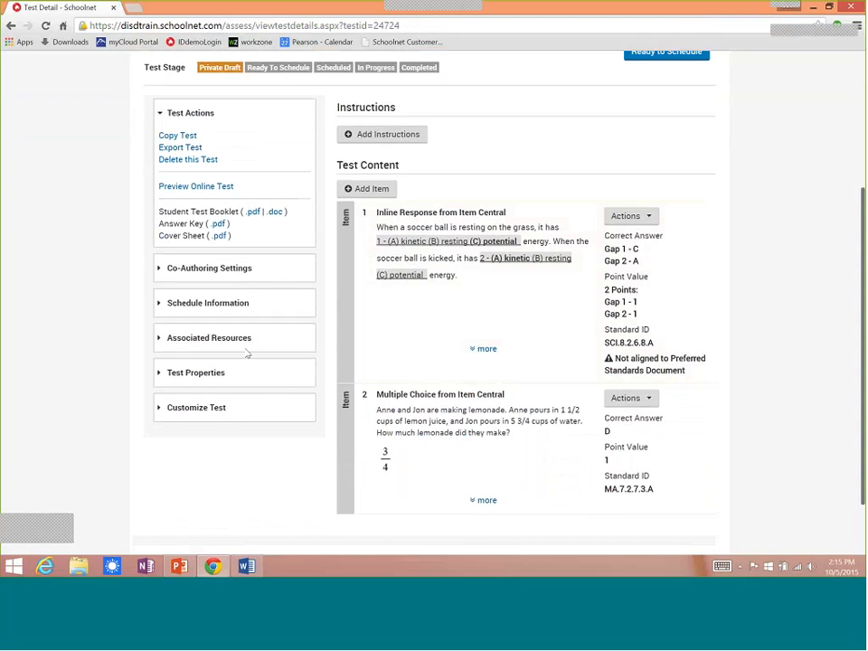
{"action": "left_click", "coordinate": [364, 189]}
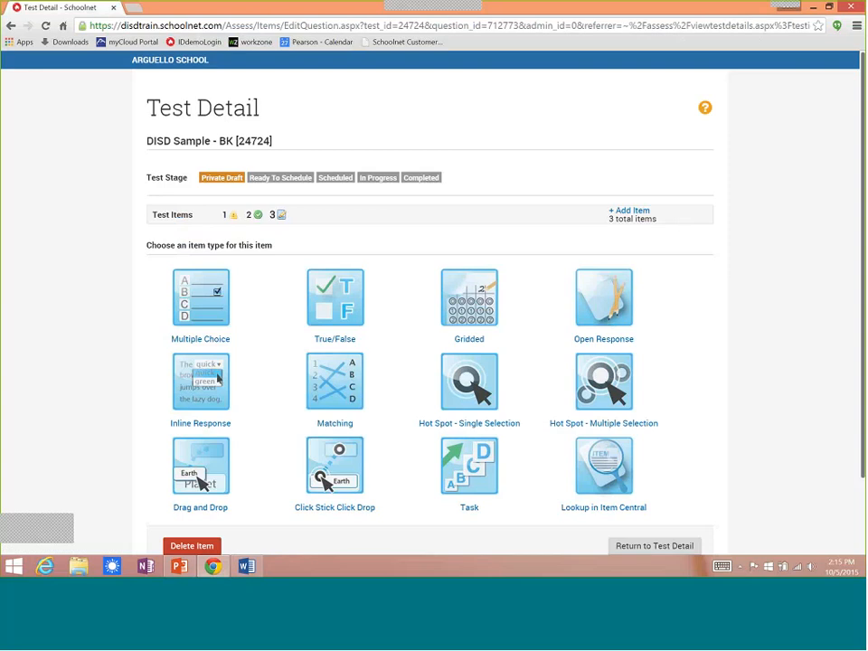
{"action": "left_click", "coordinate": [622, 476]}
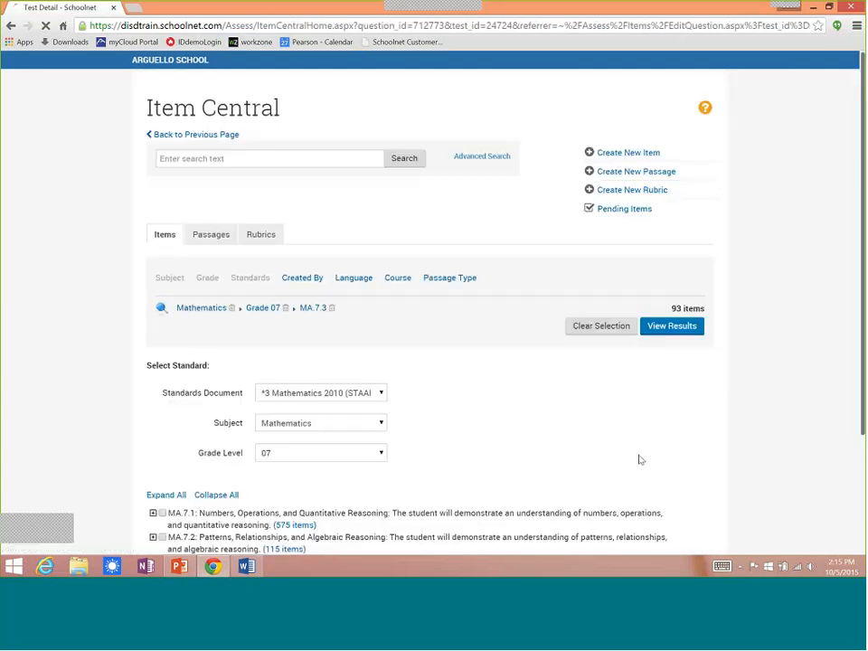
{"action": "left_click_drag", "start_coordinate": [863, 220], "coordinate": [863, 313]}
{"action": "left_click", "coordinate": [692, 210]}
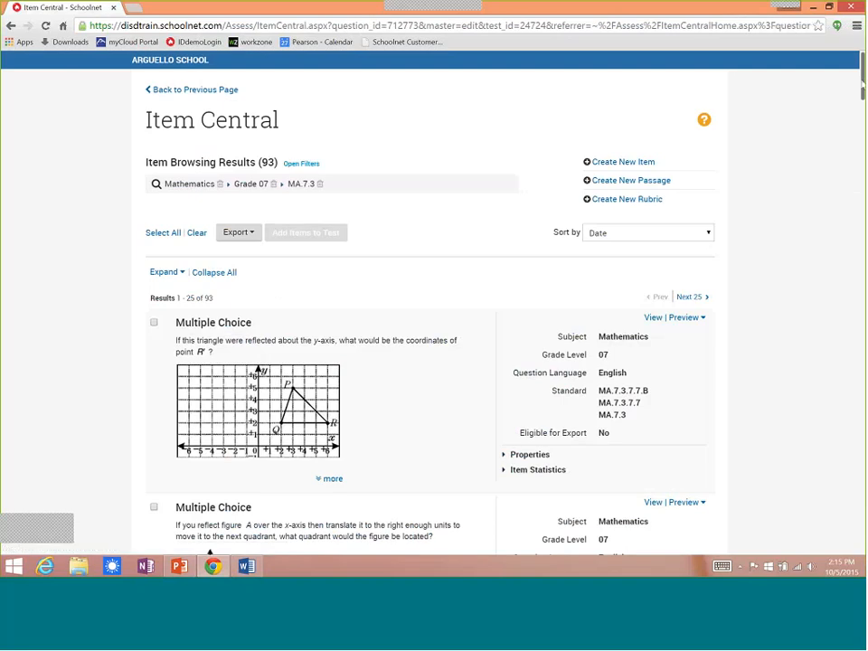
Select the Multiple Choice item with the diagram of triangle ABC and add it to the test.
{"action": "scroll", "coordinate": [244, 167], "scroll_direction": "down", "scroll_amount": 10}
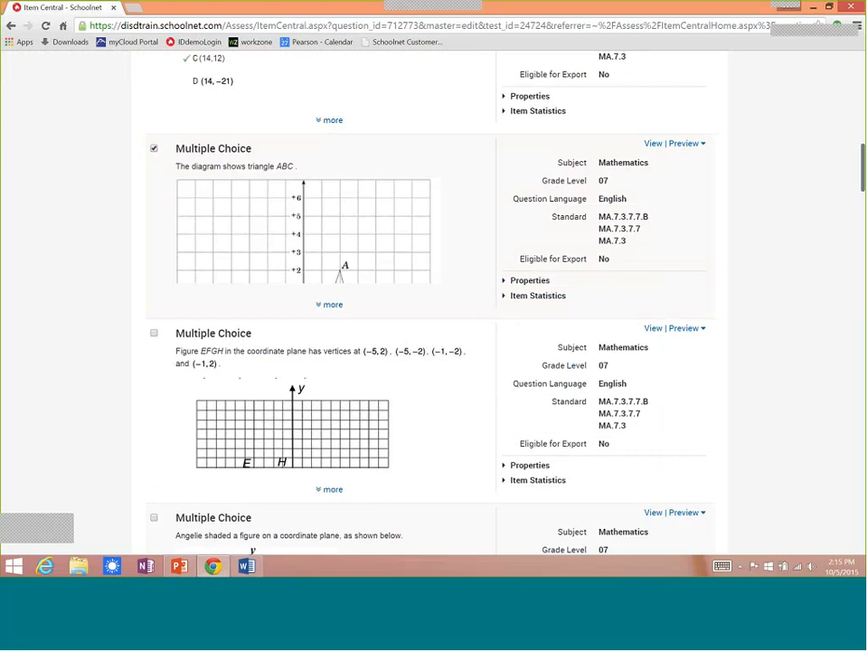
{"action": "scroll", "coordinate": [415, 200], "scroll_direction": "up", "scroll_amount": 10}
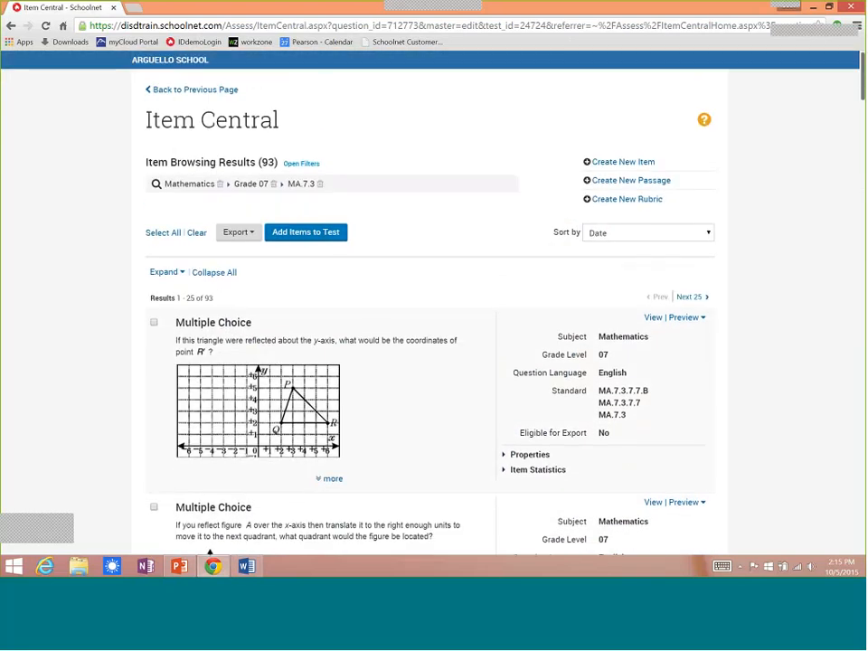
{"action": "left_click", "coordinate": [323, 234]}
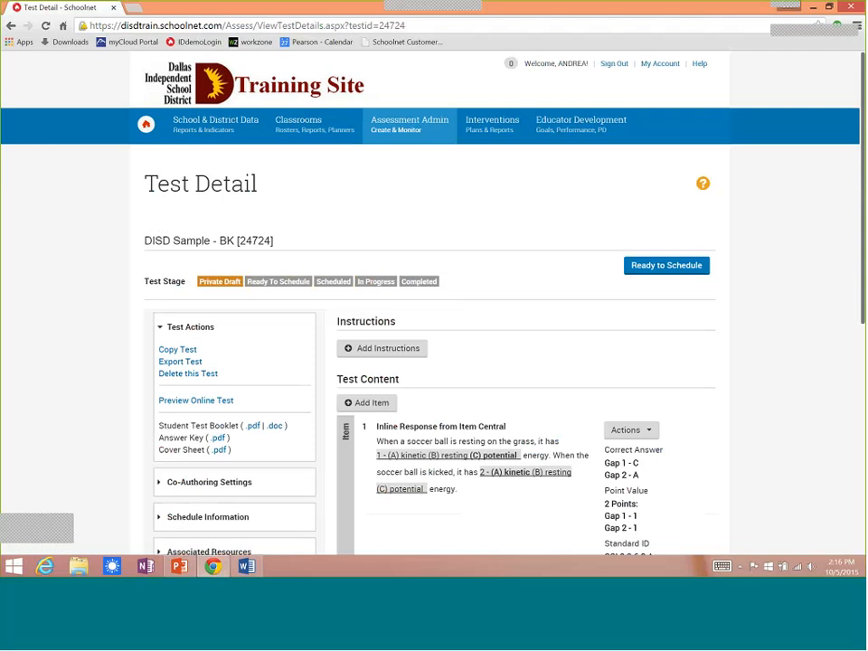
Review the test's content, checking each item's correct answer, point value and standard alignment.
{"action": "left_click_drag", "start_coordinate": [863, 193], "coordinate": [863, 401]}
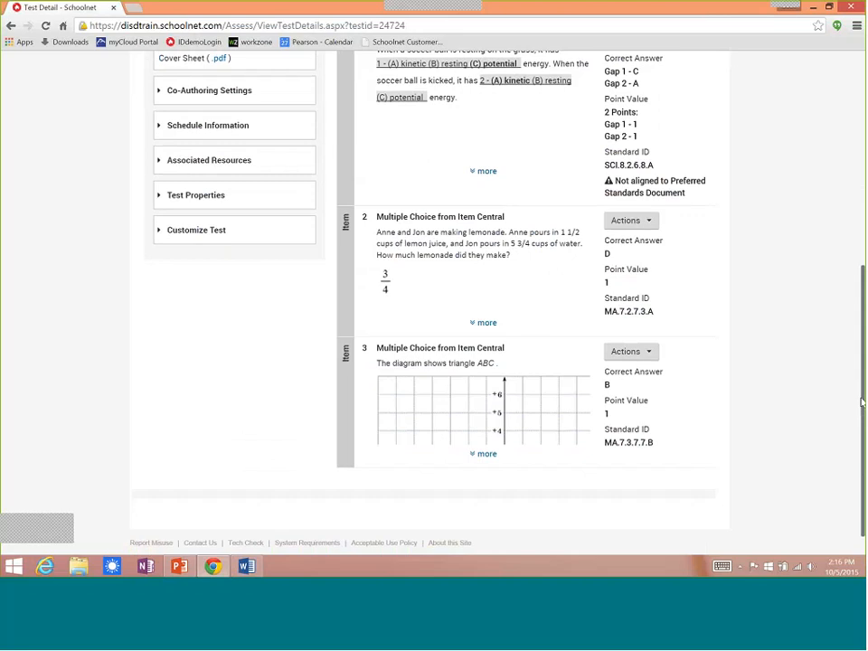
{"action": "scroll", "coordinate": [863, 404], "scroll_direction": "up", "scroll_amount": 3}
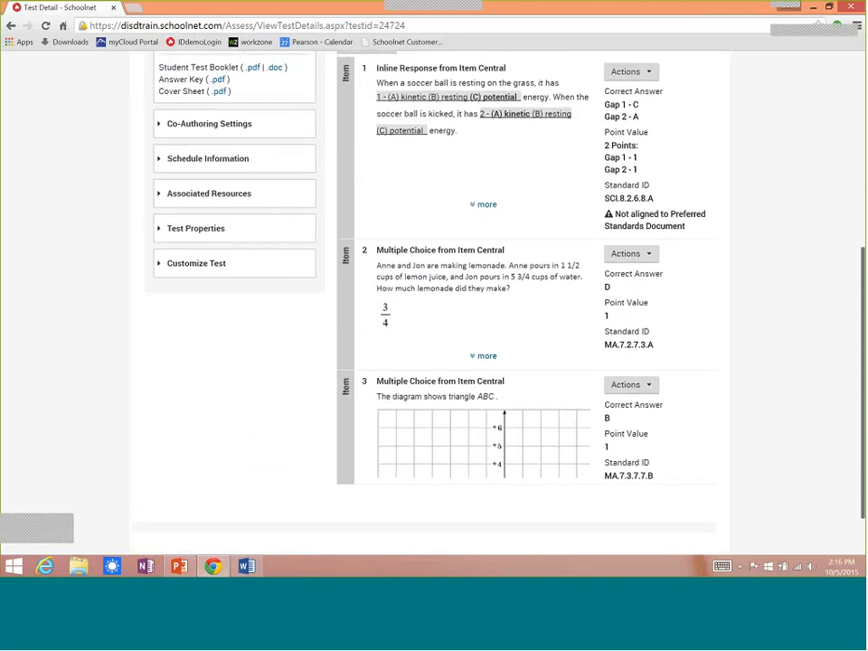
{"action": "scroll", "coordinate": [520, 303], "scroll_direction": "up", "scroll_amount": 2}
{"action": "scroll", "coordinate": [434, 317], "scroll_direction": "up", "scroll_amount": 3}
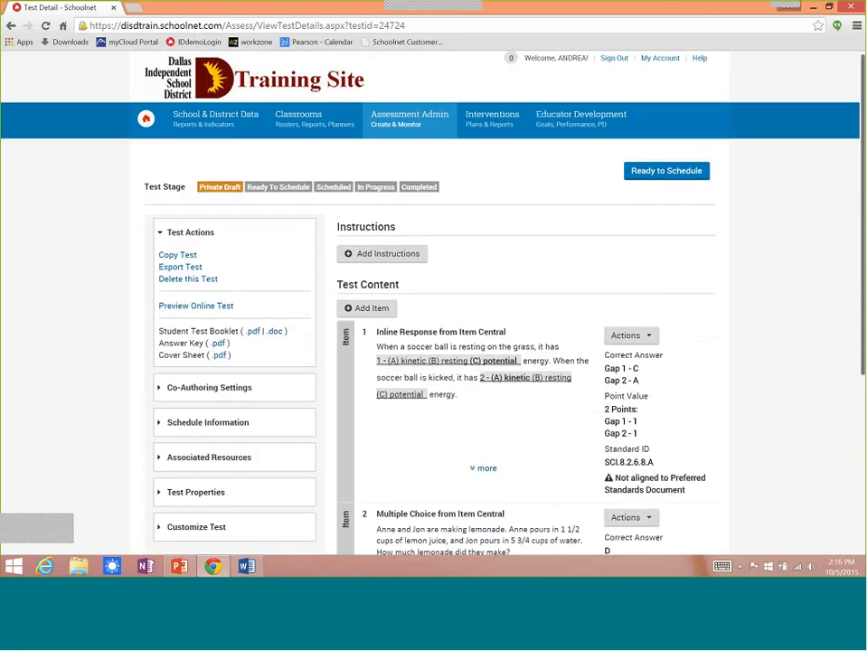
{"action": "scroll", "coordinate": [434, 317], "scroll_direction": "down", "scroll_amount": 2}
{"action": "scroll", "coordinate": [434, 317], "scroll_direction": "down", "scroll_amount": 3}
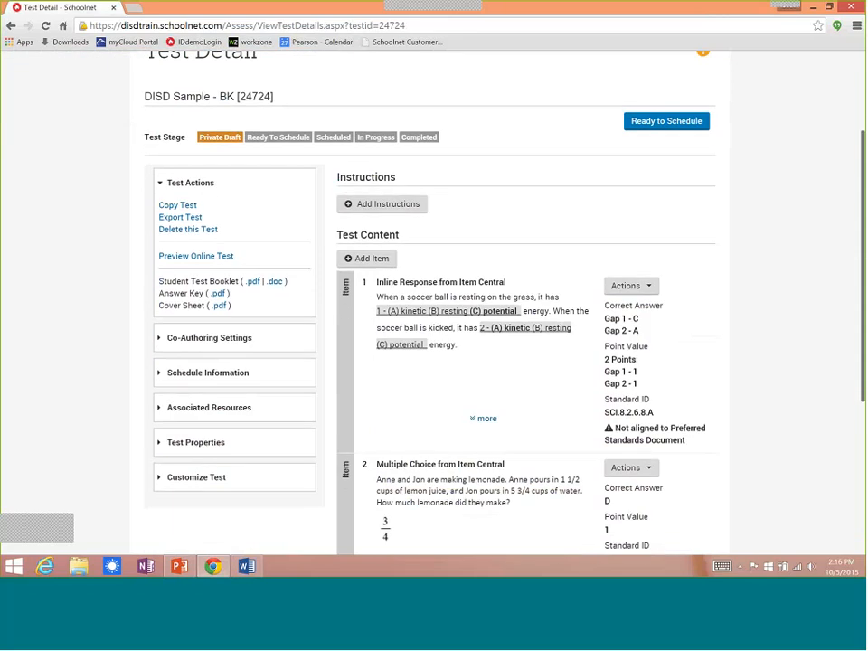
{"action": "scroll", "coordinate": [434, 317], "scroll_direction": "down", "scroll_amount": 2}
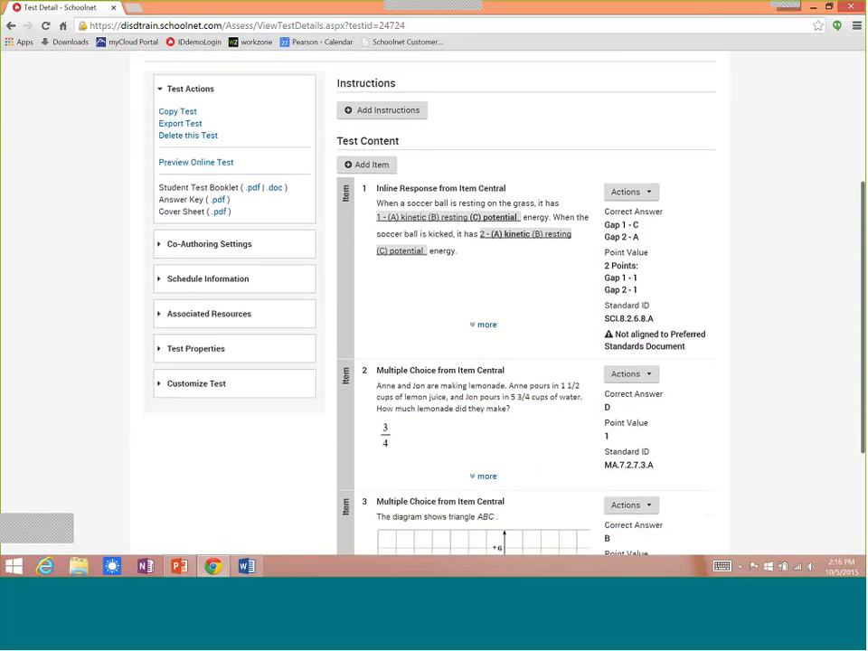
{"action": "scroll", "coordinate": [434, 317], "scroll_direction": "down", "scroll_amount": 1}
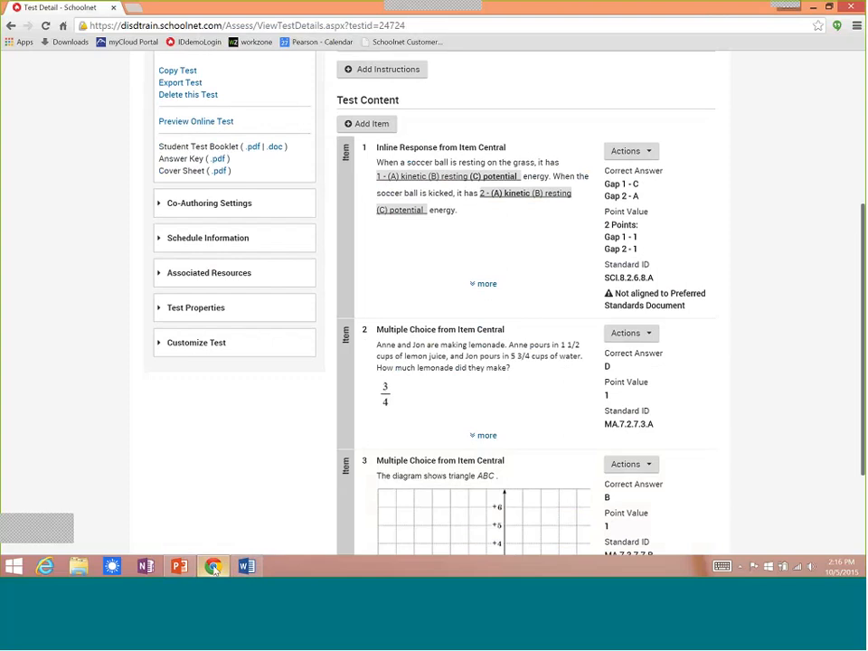
Switch to the Assess Part 1 presentation in PowerPoint, start the slide show from slide 26 and advance to the Express Test Method slide.
{"action": "left_click", "coordinate": [179, 566]}
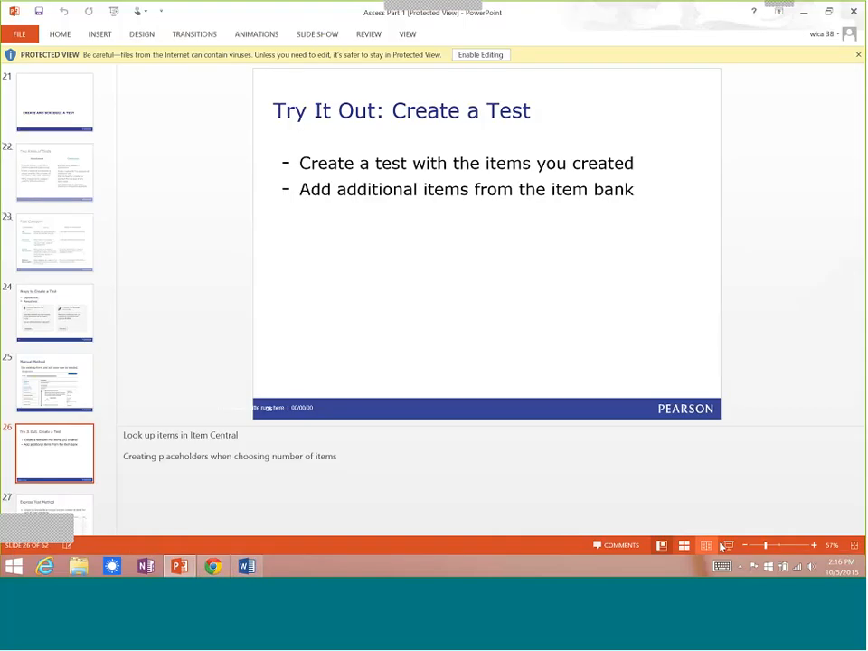
{"action": "key", "text": "shift+F5"}
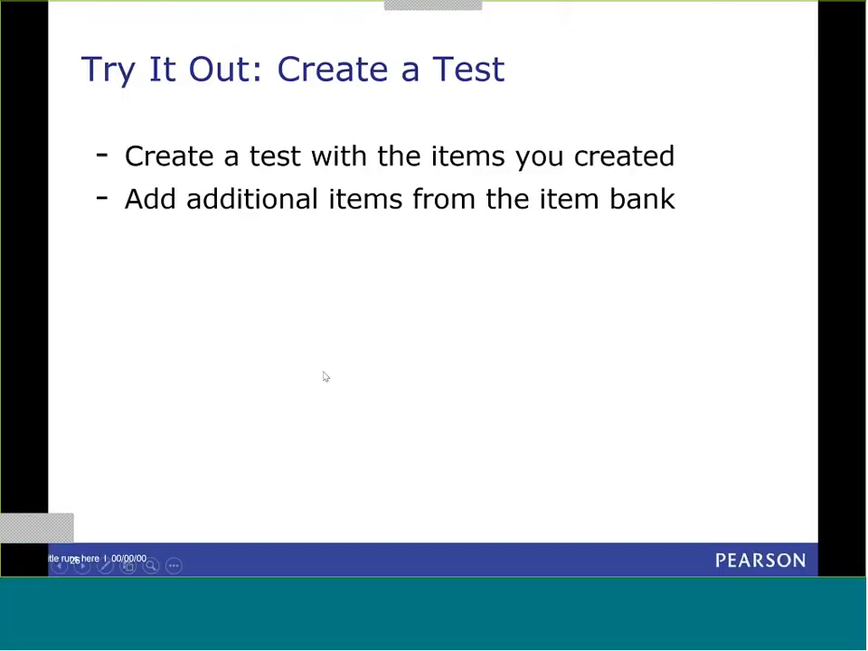
{"action": "left_click", "coordinate": [325, 377]}
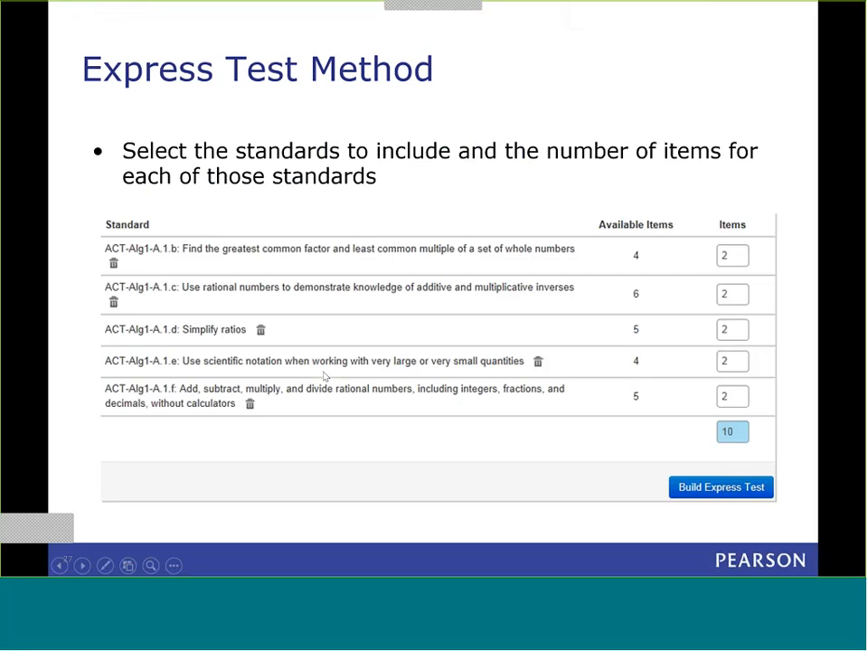